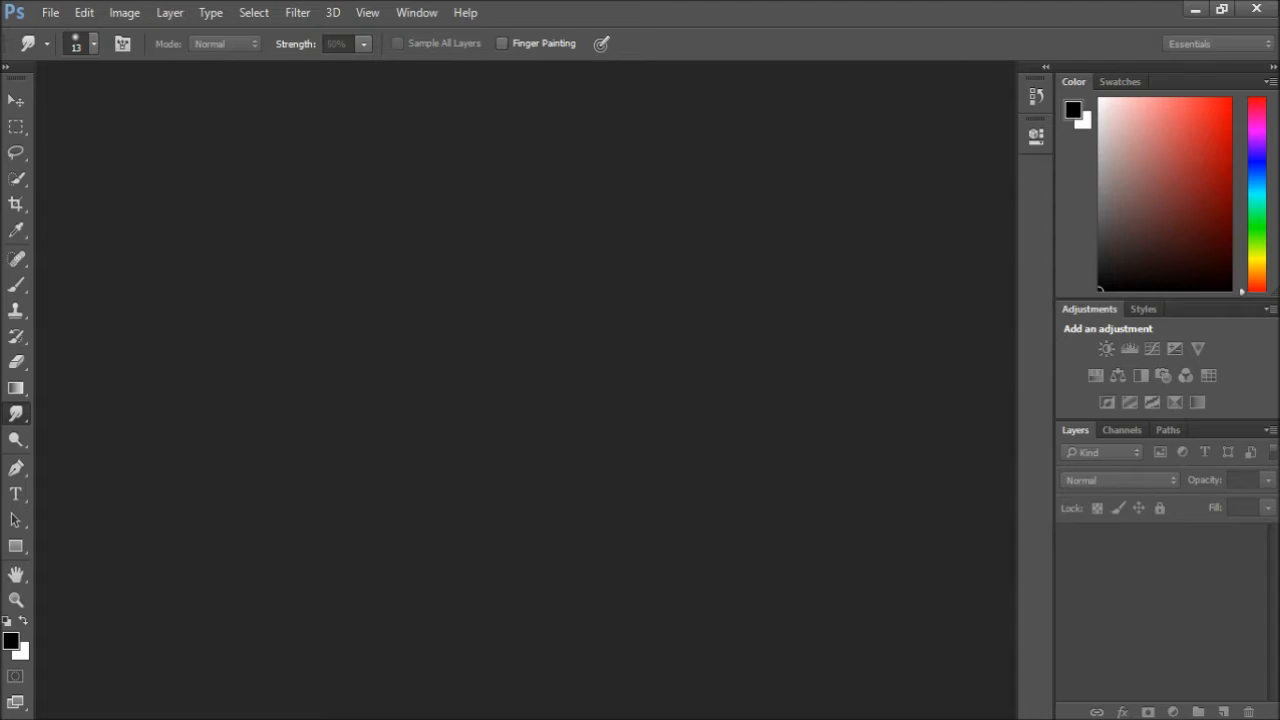
{"action": "key", "text": "i"}
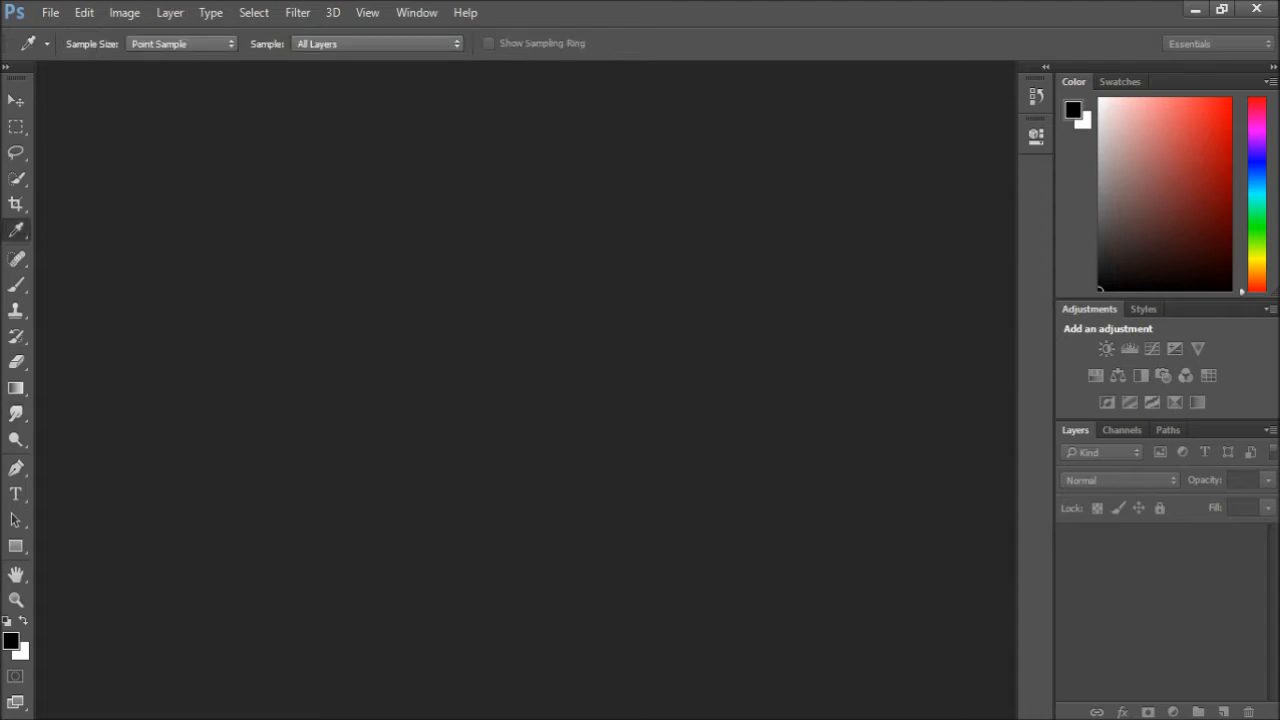
{"action": "key", "text": "r"}
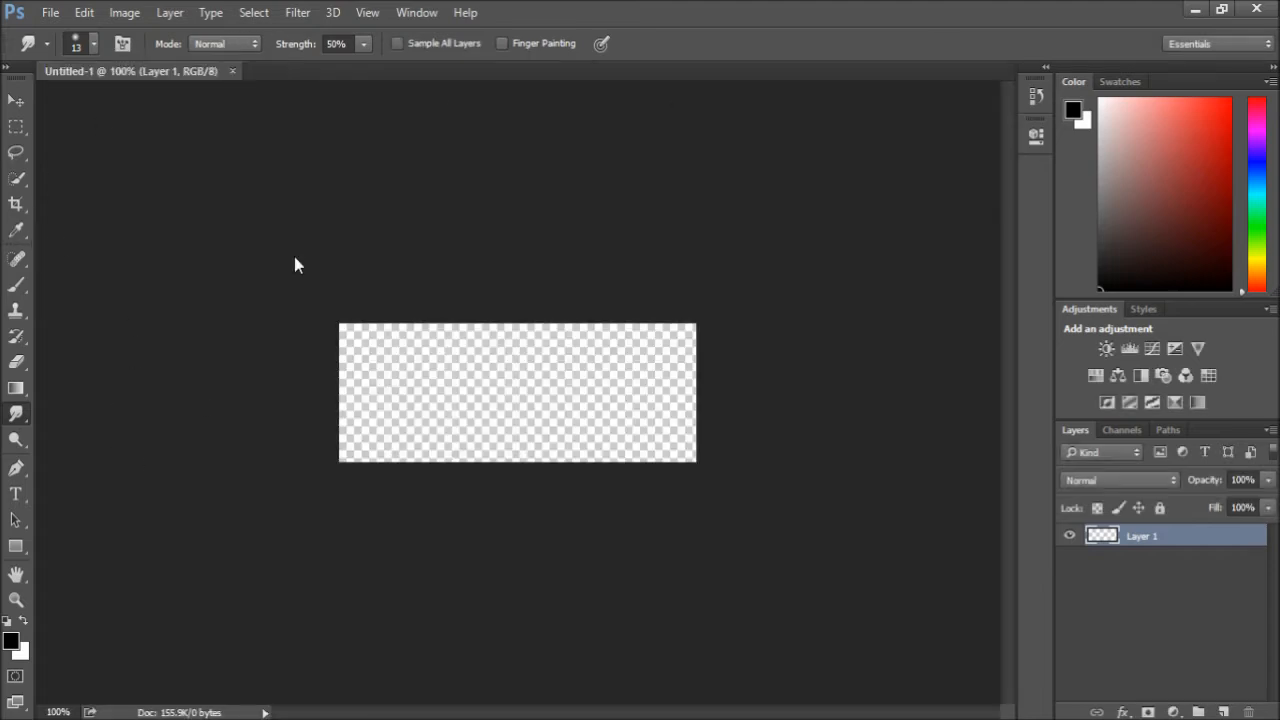
Place the red texture image in the blank document and stretch it horizontally to cover the whole canvas
{"action": "double_click", "coordinate": [707, 10]}
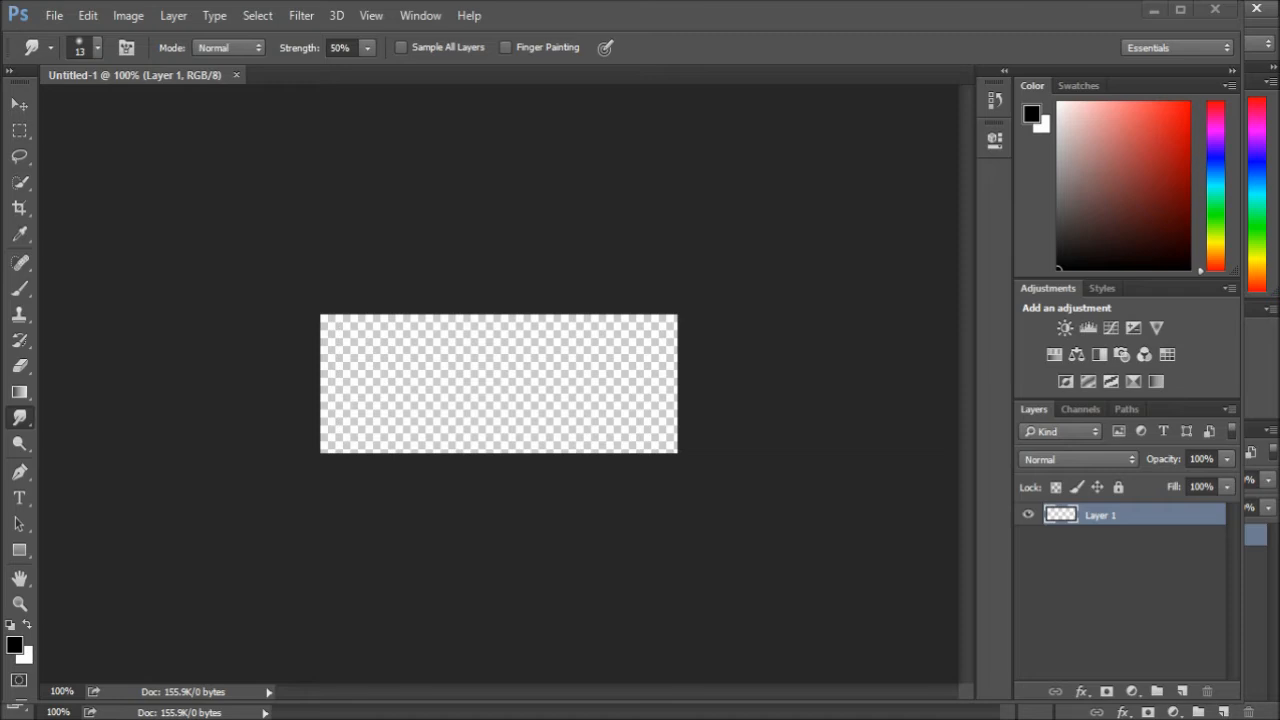
{"action": "left_click", "coordinate": [604, 22]}
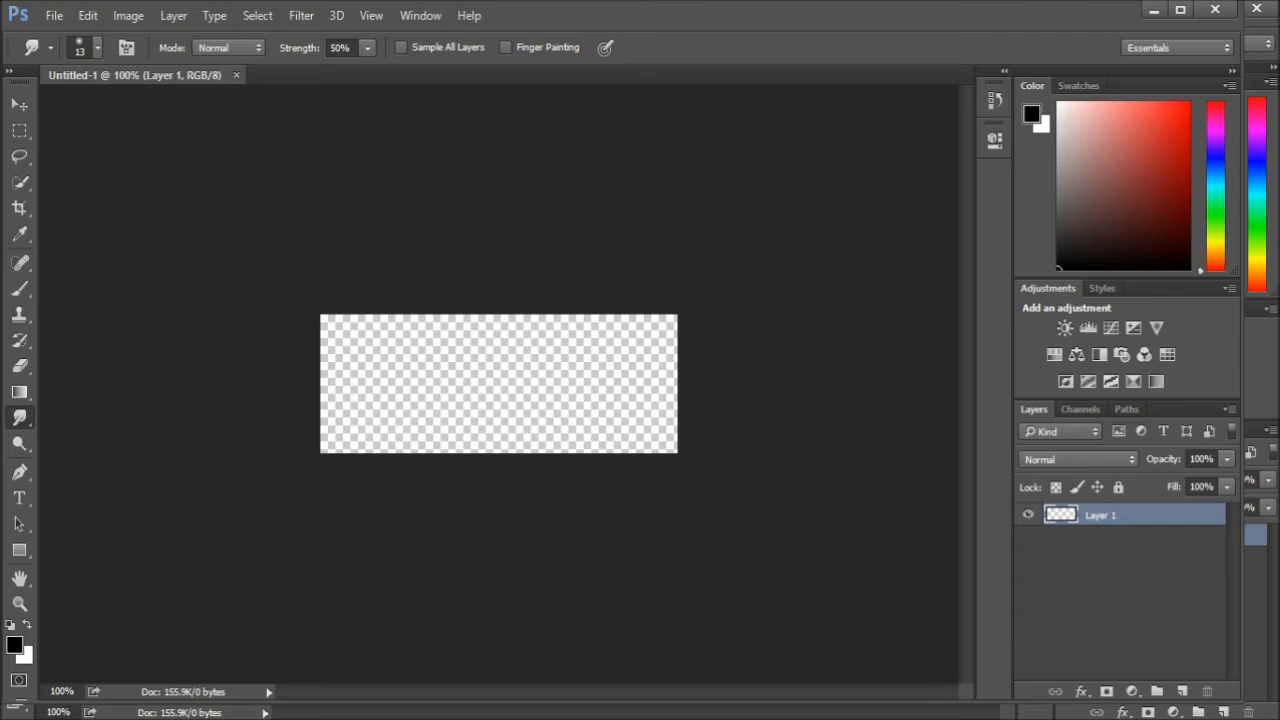
{"action": "key", "text": "ctrl+t"}
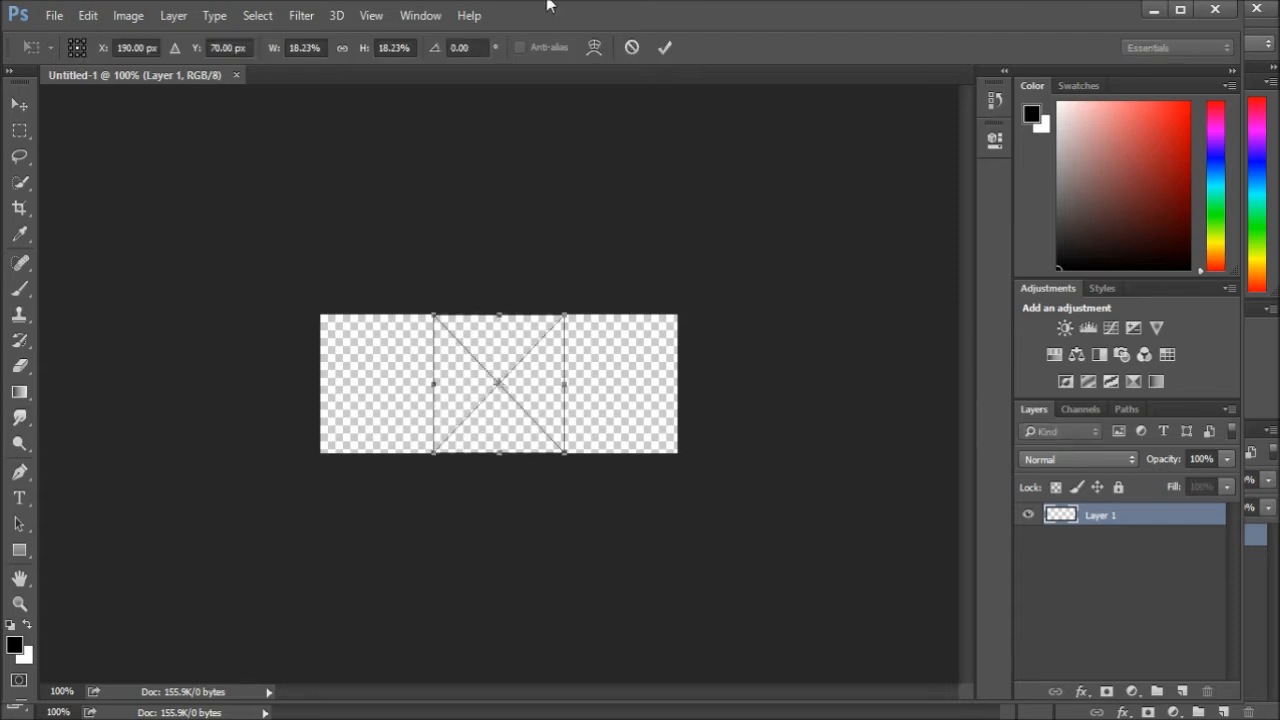
{"action": "double_click", "coordinate": [580, 10]}
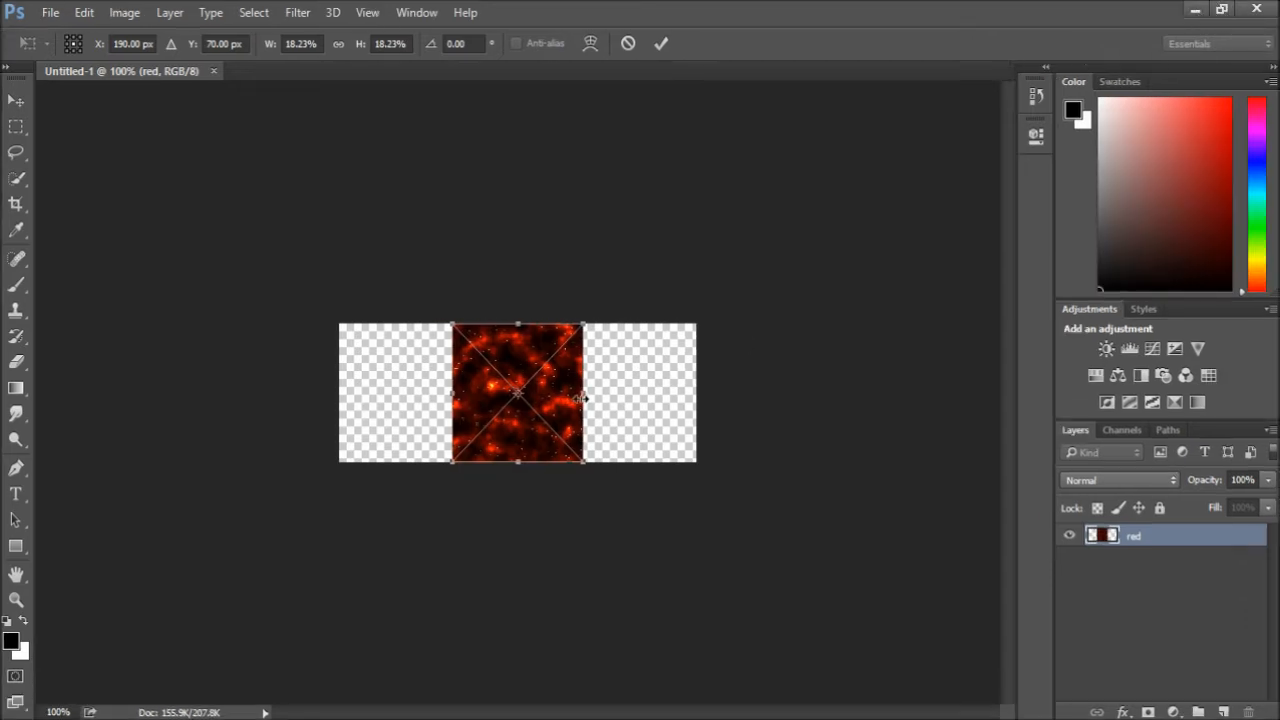
{"action": "left_click_drag", "start_coordinate": [641, 399], "coordinate": [705, 404]}
{"action": "left_click_drag", "start_coordinate": [453, 393], "coordinate": [315, 403]}
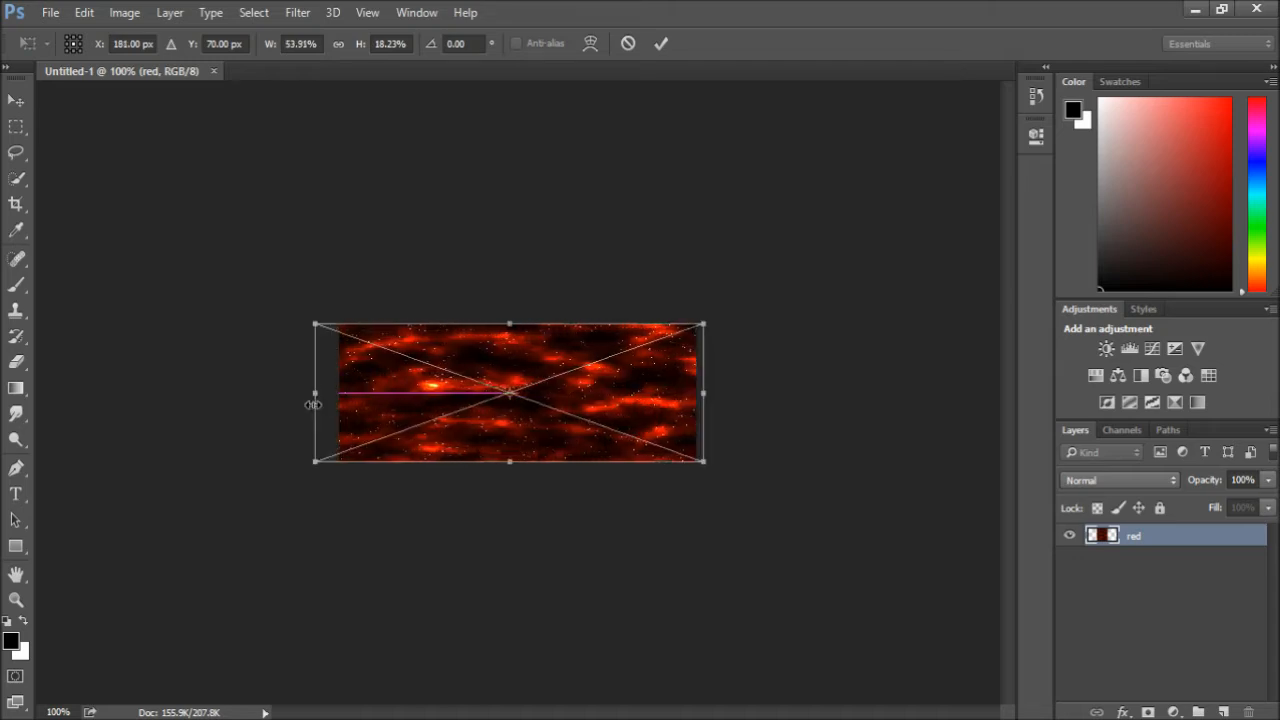
{"action": "key", "text": "Return"}
Rasterize the red layer and enlarge the Smudge tool's brush to 30 px
{"action": "left_click", "coordinate": [1185, 638]}
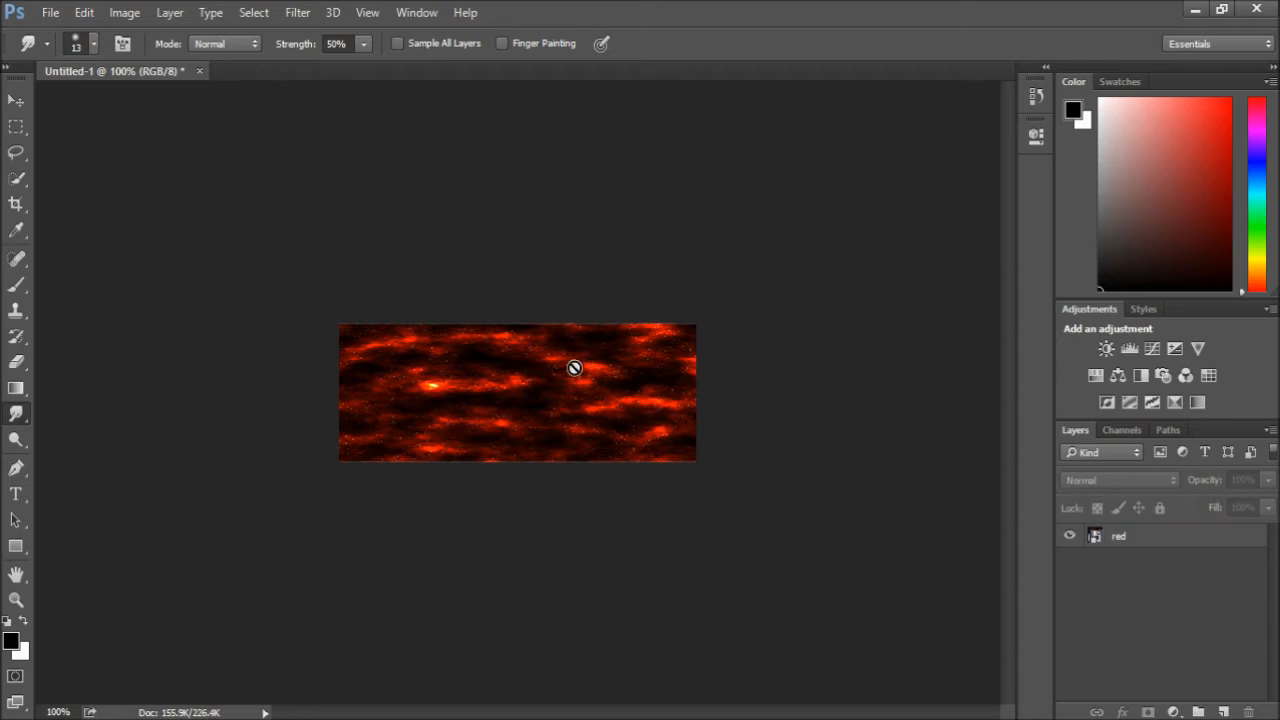
{"action": "left_click", "coordinate": [1163, 543]}
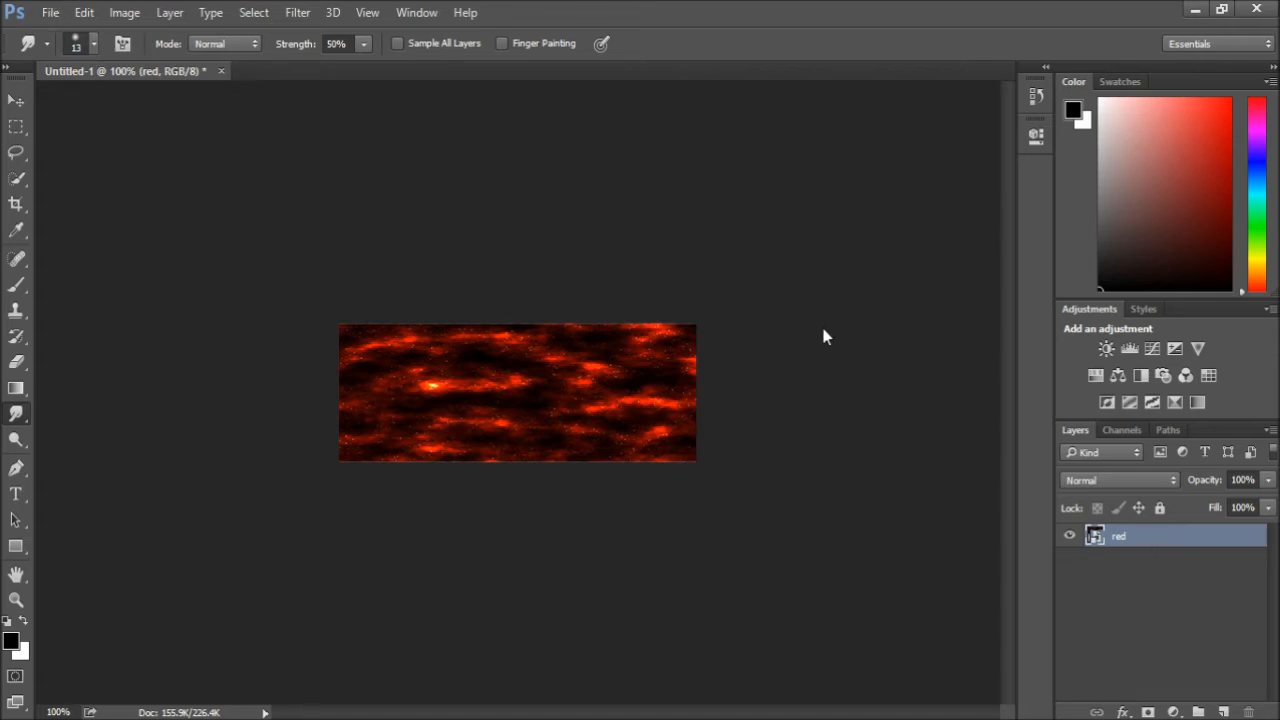
{"action": "left_click", "coordinate": [123, 45]}
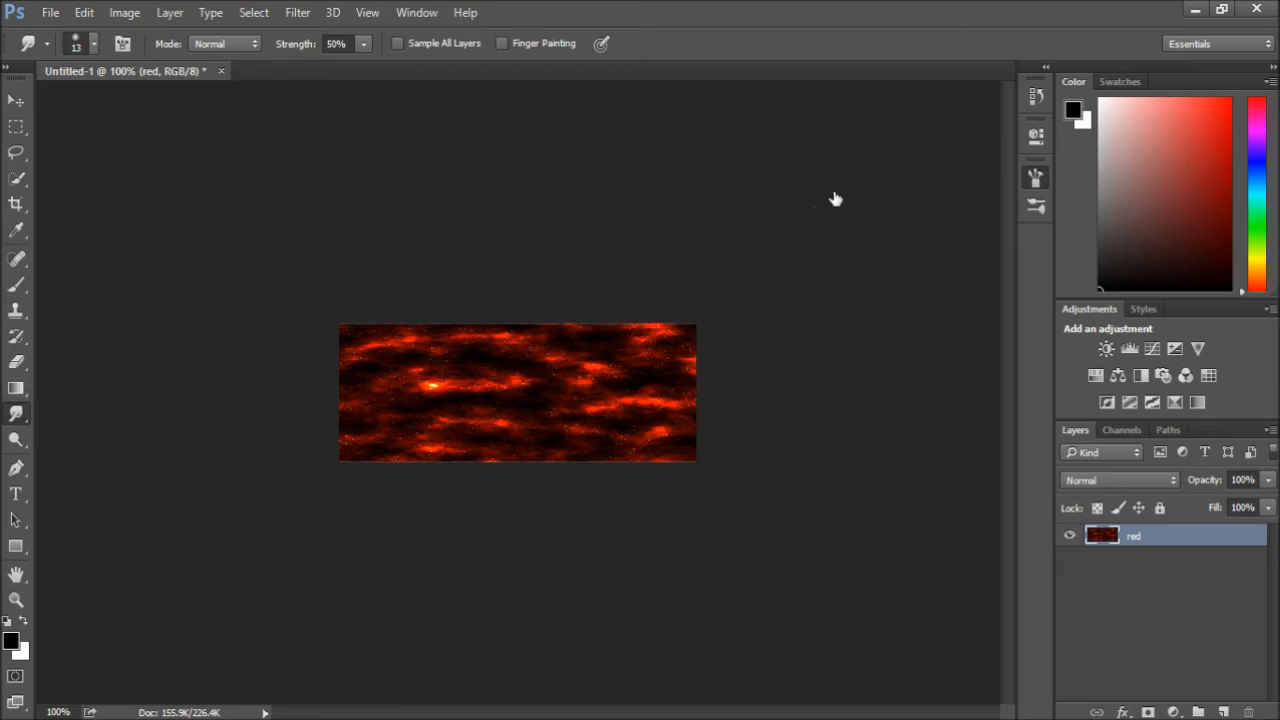
{"action": "key", "text": "bracketright"}
{"action": "key", "text": "bracketright"}
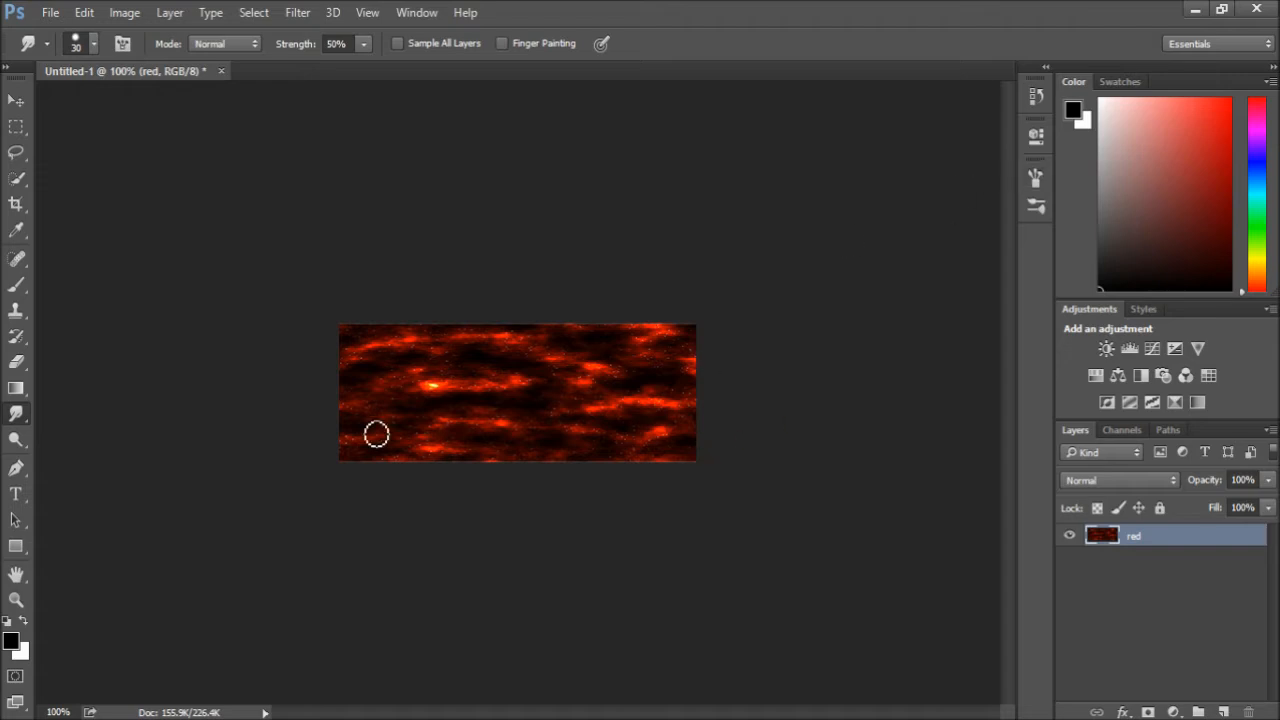
Smudge across the whole red layer with a 120 px brush size at 70% strength to blend it into a dark red
{"action": "left_click_drag", "start_coordinate": [297, 44], "coordinate": [306, 44]}
{"action": "key", "text": "bracketright"}
{"action": "key", "text": "bracketright"}
{"action": "mouse_move", "coordinate": [363, 321]}
{"action": "left_mouse_down"}
{"action": "mouse_move", "coordinate": [349, 351]}
{"action": "mouse_move", "coordinate": [357, 421]}
{"action": "mouse_move", "coordinate": [451, 410]}
{"action": "mouse_move", "coordinate": [453, 368]}
{"action": "mouse_move", "coordinate": [432, 380]}
{"action": "mouse_move", "coordinate": [480, 282]}
{"action": "mouse_move", "coordinate": [487, 328]}
{"action": "mouse_move", "coordinate": [558, 380]}
{"action": "mouse_move", "coordinate": [555, 300]}
{"action": "mouse_move", "coordinate": [552, 430]}
{"action": "mouse_move", "coordinate": [607, 385]}
{"action": "mouse_move", "coordinate": [579, 348]}
{"action": "mouse_move", "coordinate": [620, 380]}
{"action": "left_mouse_up"}
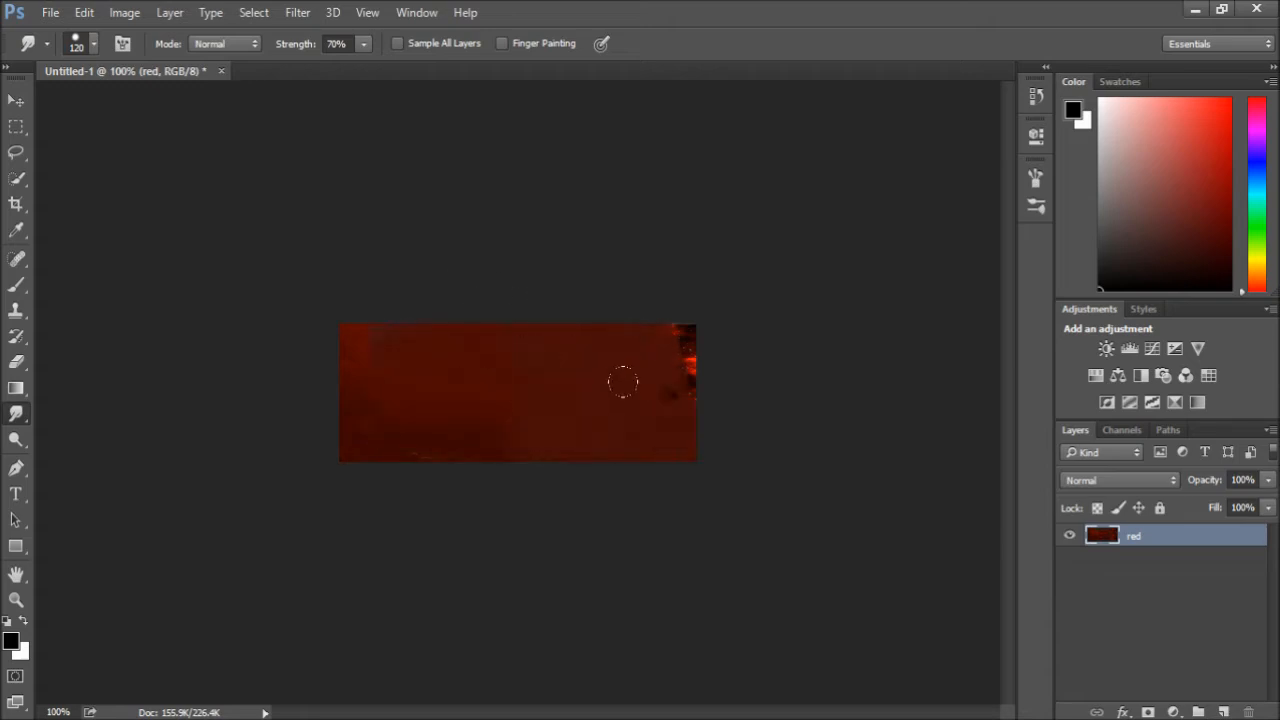
{"action": "mouse_move", "coordinate": [686, 346]}
{"action": "left_mouse_down"}
{"action": "mouse_move", "coordinate": [420, 431]}
{"action": "mouse_move", "coordinate": [457, 320]}
{"action": "left_mouse_up"}
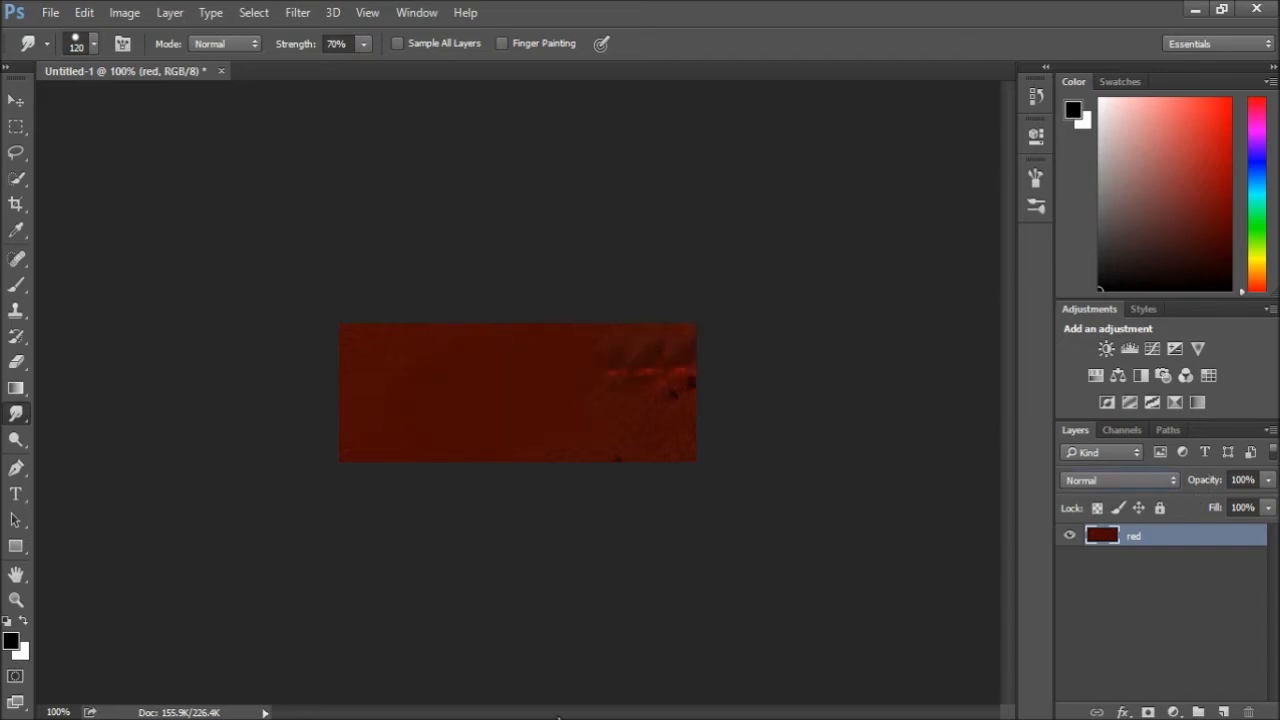
Place the red texture again above the smudged layer and stretch it to cover the full canvas width
{"action": "left_click_drag", "start_coordinate": [694, 21], "coordinate": [647, 50]}
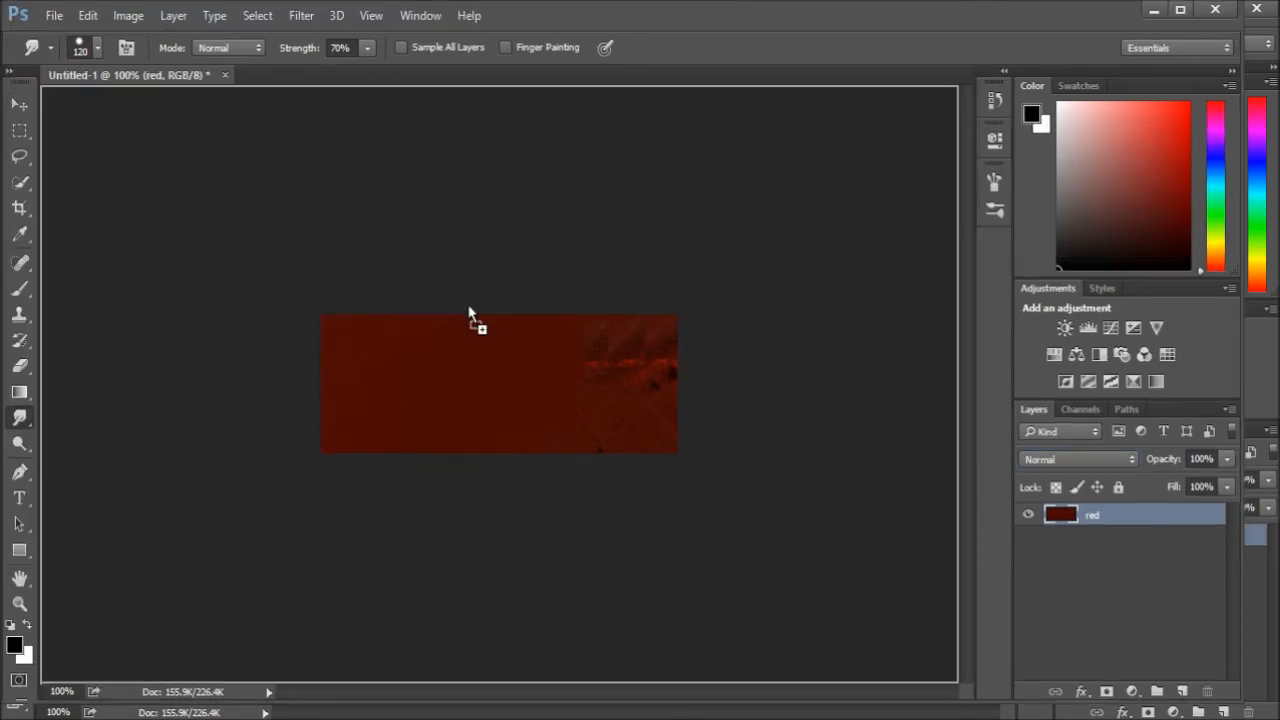
{"action": "left_click_drag", "start_coordinate": [468, 313], "coordinate": [469, 314]}
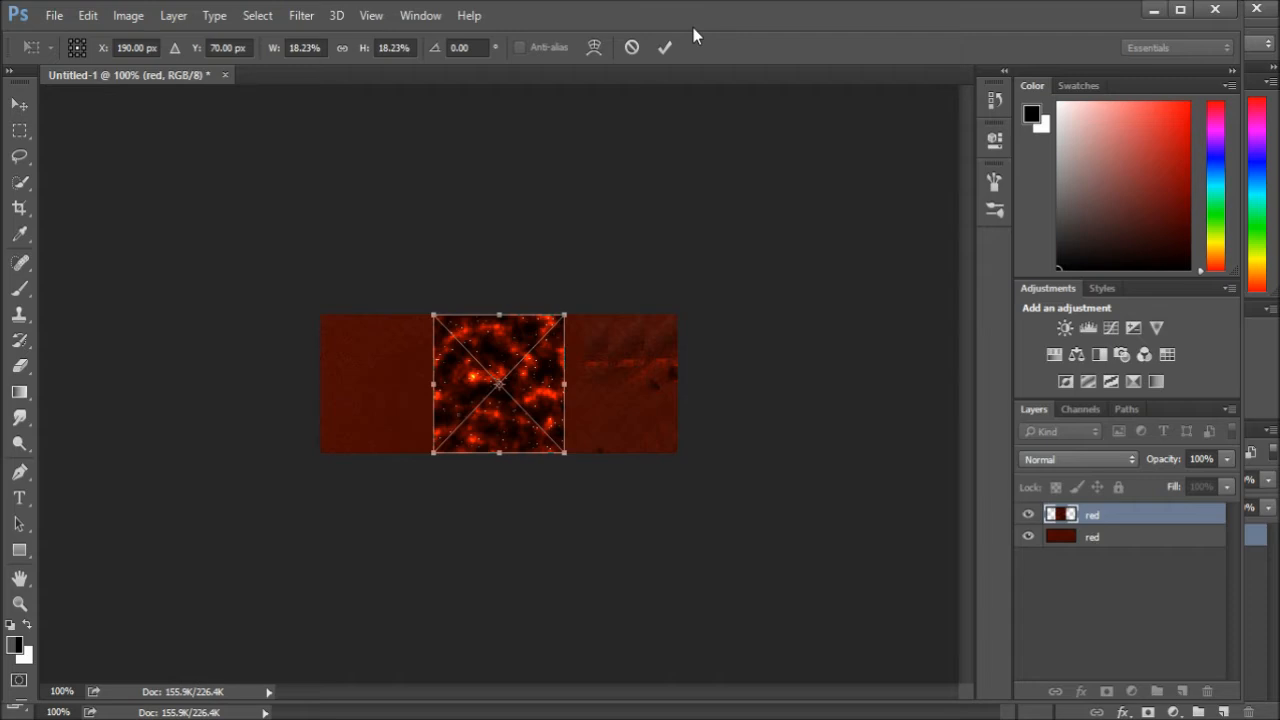
{"action": "left_click_drag", "start_coordinate": [582, 395], "coordinate": [729, 397]}
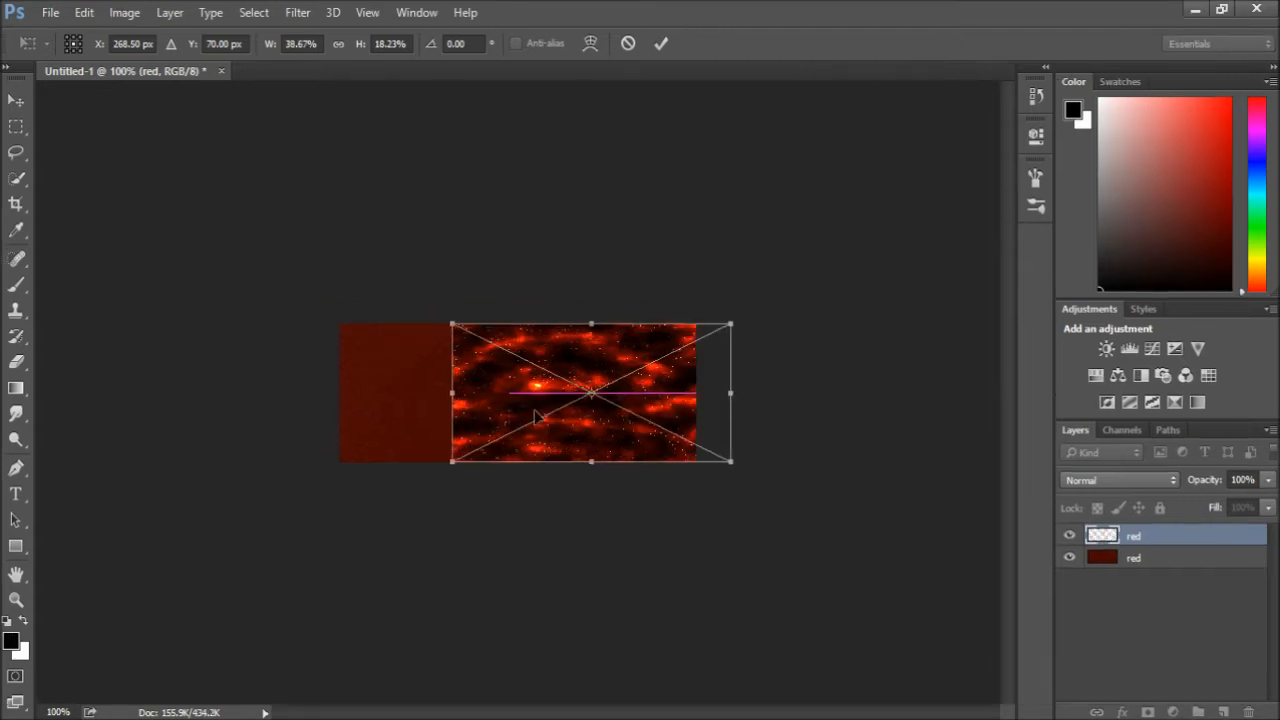
{"action": "left_click_drag", "start_coordinate": [447, 395], "coordinate": [335, 394]}
{"action": "key", "text": "Return"}
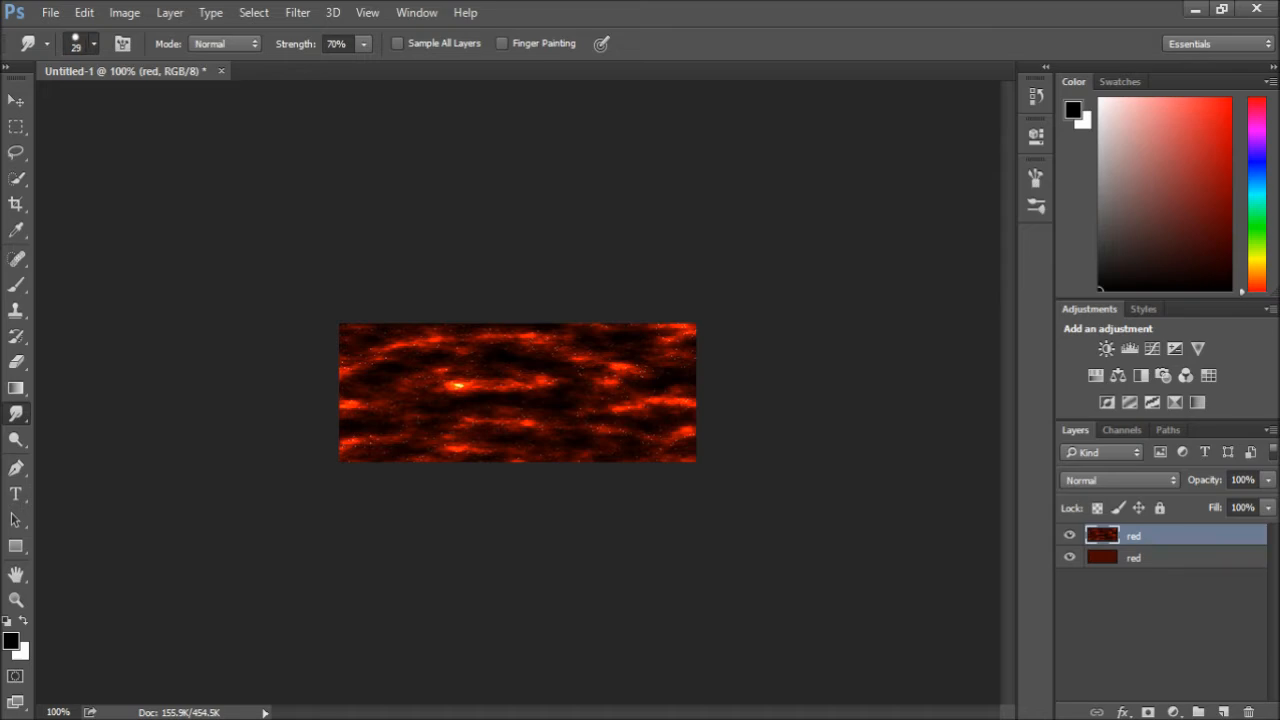
Smudge the upper red layer into soft cloudy patches with a 29 px brush size at 70% strength
{"action": "mouse_move", "coordinate": [377, 331]}
{"action": "left_mouse_down"}
{"action": "mouse_move", "coordinate": [368, 394]}
{"action": "mouse_move", "coordinate": [383, 358]}
{"action": "mouse_move", "coordinate": [365, 442]}
{"action": "mouse_move", "coordinate": [376, 422]}
{"action": "mouse_move", "coordinate": [355, 410]}
{"action": "mouse_move", "coordinate": [354, 493]}
{"action": "mouse_move", "coordinate": [367, 313]}
{"action": "mouse_move", "coordinate": [389, 478]}
{"action": "mouse_move", "coordinate": [430, 329]}
{"action": "mouse_move", "coordinate": [404, 473]}
{"action": "mouse_move", "coordinate": [449, 311]}
{"action": "mouse_move", "coordinate": [459, 494]}
{"action": "mouse_move", "coordinate": [496, 297]}
{"action": "mouse_move", "coordinate": [488, 504]}
{"action": "mouse_move", "coordinate": [495, 312]}
{"action": "mouse_move", "coordinate": [529, 456]}
{"action": "mouse_move", "coordinate": [529, 297]}
{"action": "mouse_move", "coordinate": [540, 477]}
{"action": "mouse_move", "coordinate": [560, 477]}
{"action": "mouse_move", "coordinate": [565, 300]}
{"action": "mouse_move", "coordinate": [612, 348]}
{"action": "mouse_move", "coordinate": [619, 323]}
{"action": "mouse_move", "coordinate": [601, 335]}
{"action": "mouse_move", "coordinate": [590, 433]}
{"action": "mouse_move", "coordinate": [650, 313]}
{"action": "mouse_move", "coordinate": [604, 525]}
{"action": "mouse_move", "coordinate": [682, 359]}
{"action": "mouse_move", "coordinate": [632, 474]}
{"action": "mouse_move", "coordinate": [660, 391]}
{"action": "mouse_move", "coordinate": [715, 331]}
{"action": "mouse_move", "coordinate": [686, 493]}
{"action": "mouse_move", "coordinate": [692, 288]}
{"action": "mouse_move", "coordinate": [614, 350]}
{"action": "mouse_move", "coordinate": [408, 323]}
{"action": "left_mouse_up"}
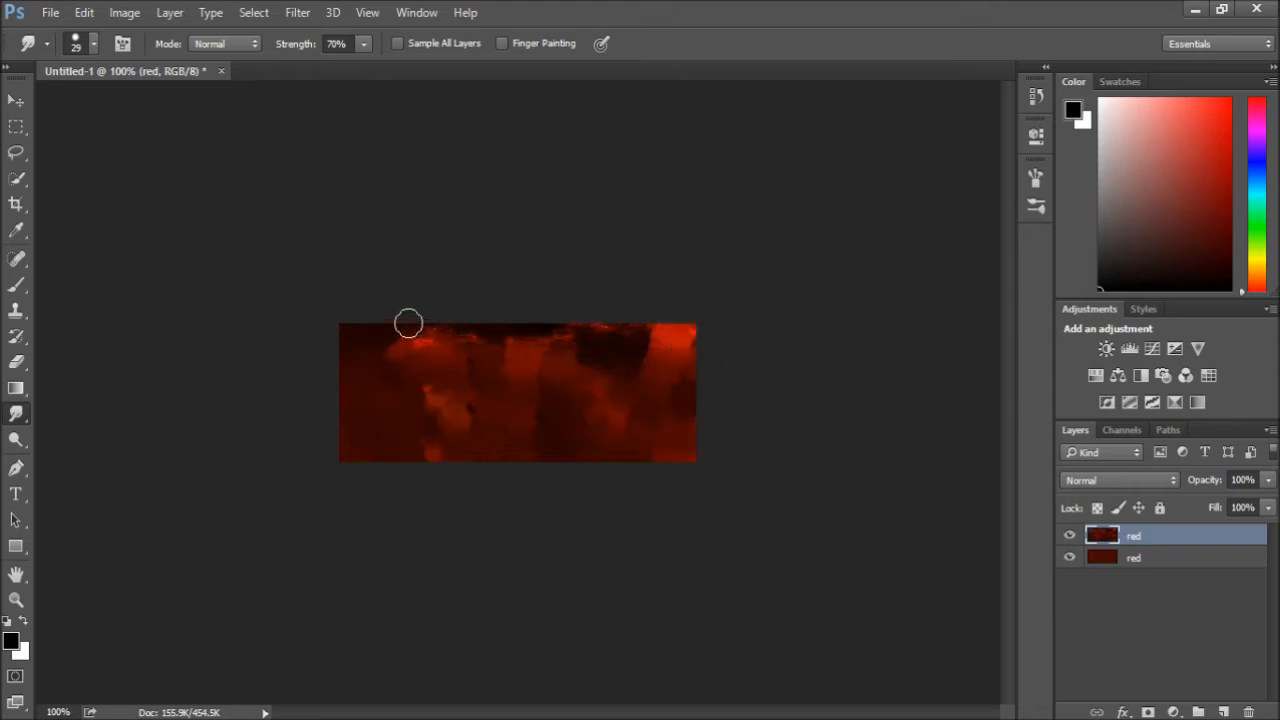
{"action": "mouse_move", "coordinate": [408, 323]}
{"action": "left_mouse_down"}
{"action": "mouse_move", "coordinate": [617, 374]}
{"action": "mouse_move", "coordinate": [722, 316]}
{"action": "mouse_move", "coordinate": [634, 374]}
{"action": "mouse_move", "coordinate": [635, 336]}
{"action": "mouse_move", "coordinate": [530, 368]}
{"action": "mouse_move", "coordinate": [513, 338]}
{"action": "mouse_move", "coordinate": [460, 336]}
{"action": "mouse_move", "coordinate": [438, 367]}
{"action": "mouse_move", "coordinate": [437, 333]}
{"action": "mouse_move", "coordinate": [475, 332]}
{"action": "mouse_move", "coordinate": [424, 315]}
{"action": "mouse_move", "coordinate": [383, 367]}
{"action": "mouse_move", "coordinate": [409, 380]}
{"action": "mouse_move", "coordinate": [667, 348]}
{"action": "mouse_move", "coordinate": [641, 300]}
{"action": "mouse_move", "coordinate": [635, 358]}
{"action": "mouse_move", "coordinate": [658, 333]}
{"action": "left_mouse_up"}
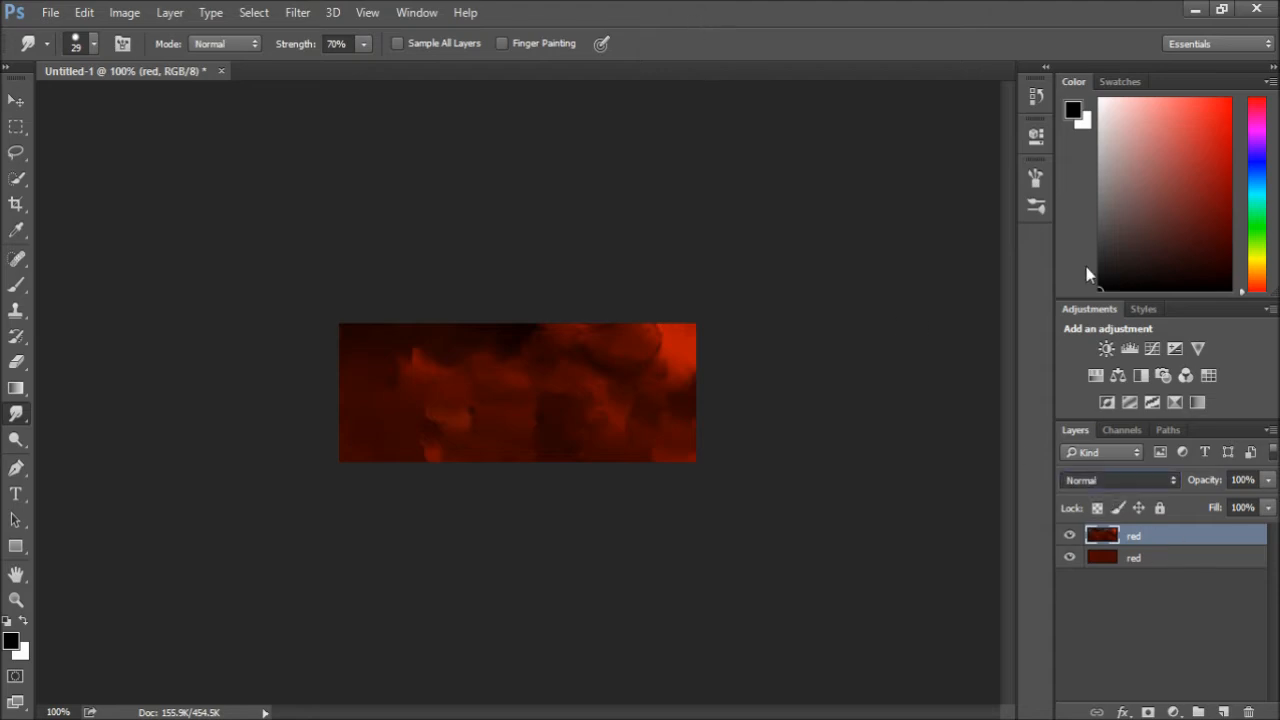
Try the Screen, Lighten, Hard Light and Soft Light blend modes on the upper red layer, with reduced opacity
{"action": "left_click", "coordinate": [1085, 215]}
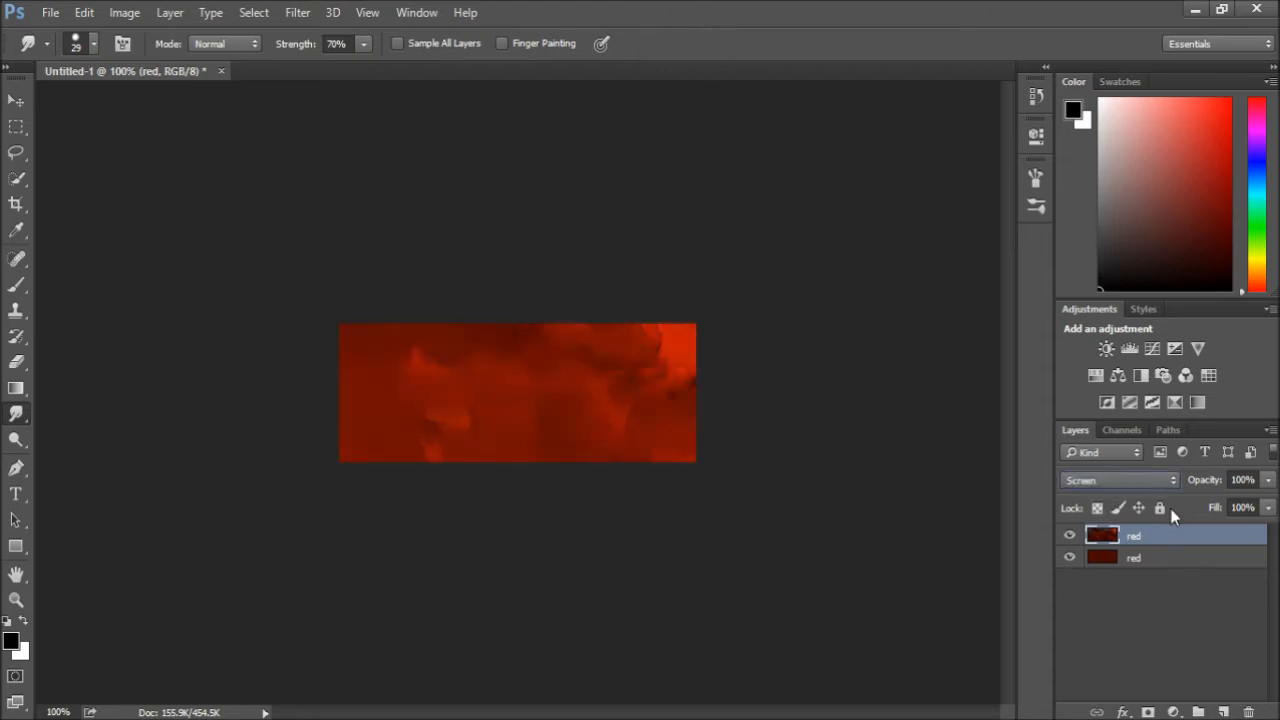
{"action": "left_click", "coordinate": [1086, 278]}
{"action": "left_click", "coordinate": [1073, 472]}
{"action": "left_click", "coordinate": [1081, 207]}
{"action": "left_click", "coordinate": [1107, 484]}
{"action": "left_click", "coordinate": [1267, 478]}
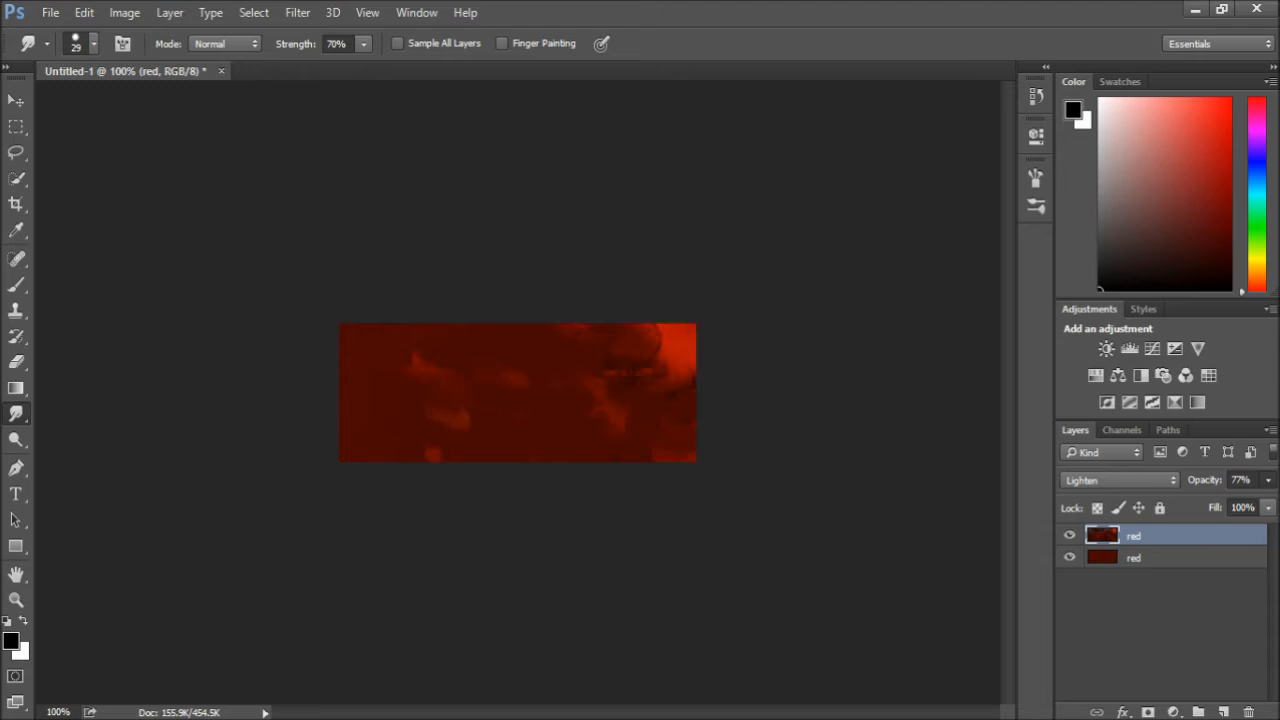
{"action": "left_click", "coordinate": [1095, 480]}
{"action": "left_click", "coordinate": [1091, 300]}
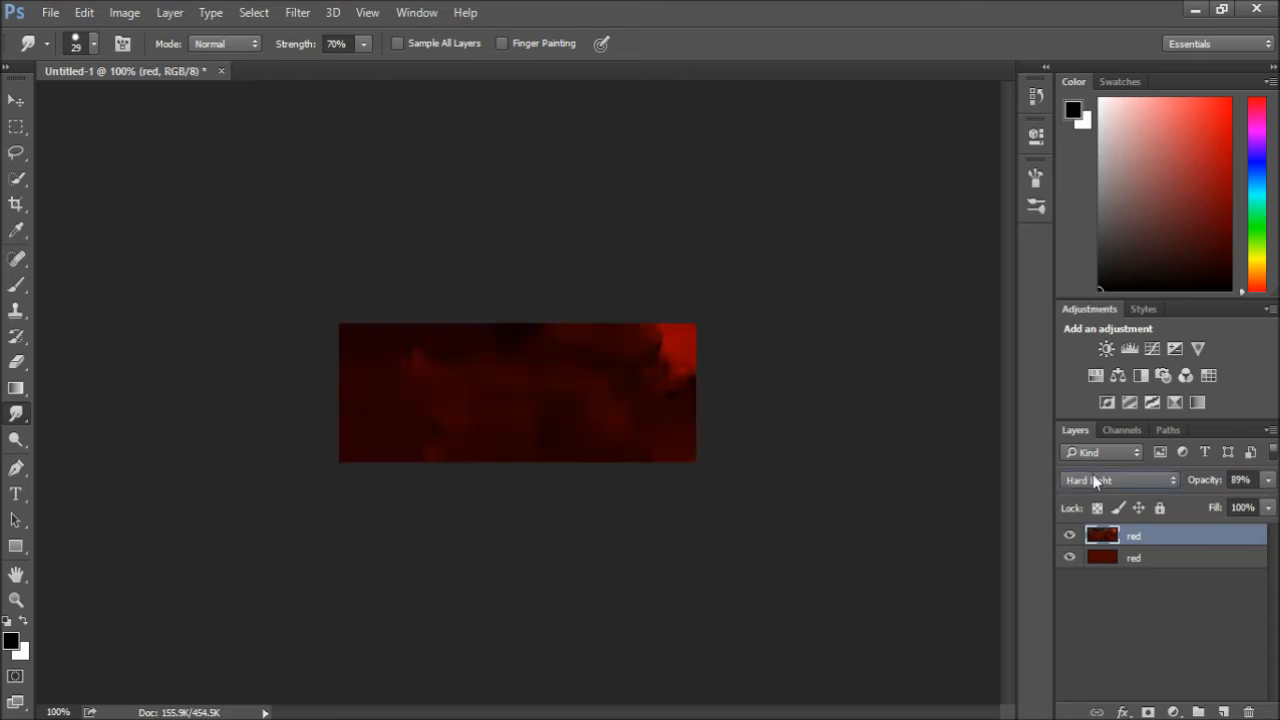
{"action": "left_click", "coordinate": [1093, 476]}
{"action": "left_click", "coordinate": [1092, 277]}
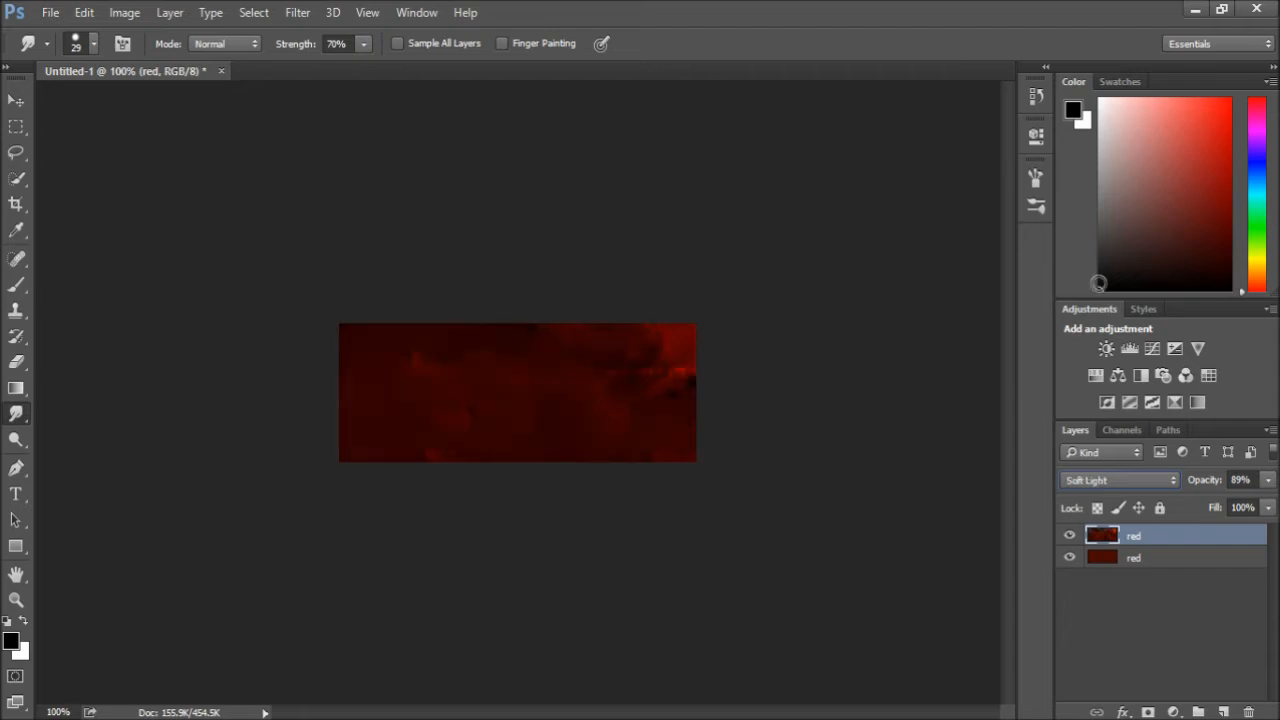
Set the upper red layer to Normal blending at 76% opacity
{"action": "left_click", "coordinate": [1144, 481]}
{"action": "left_click", "coordinate": [1097, 99]}
{"action": "left_click", "coordinate": [1268, 481]}
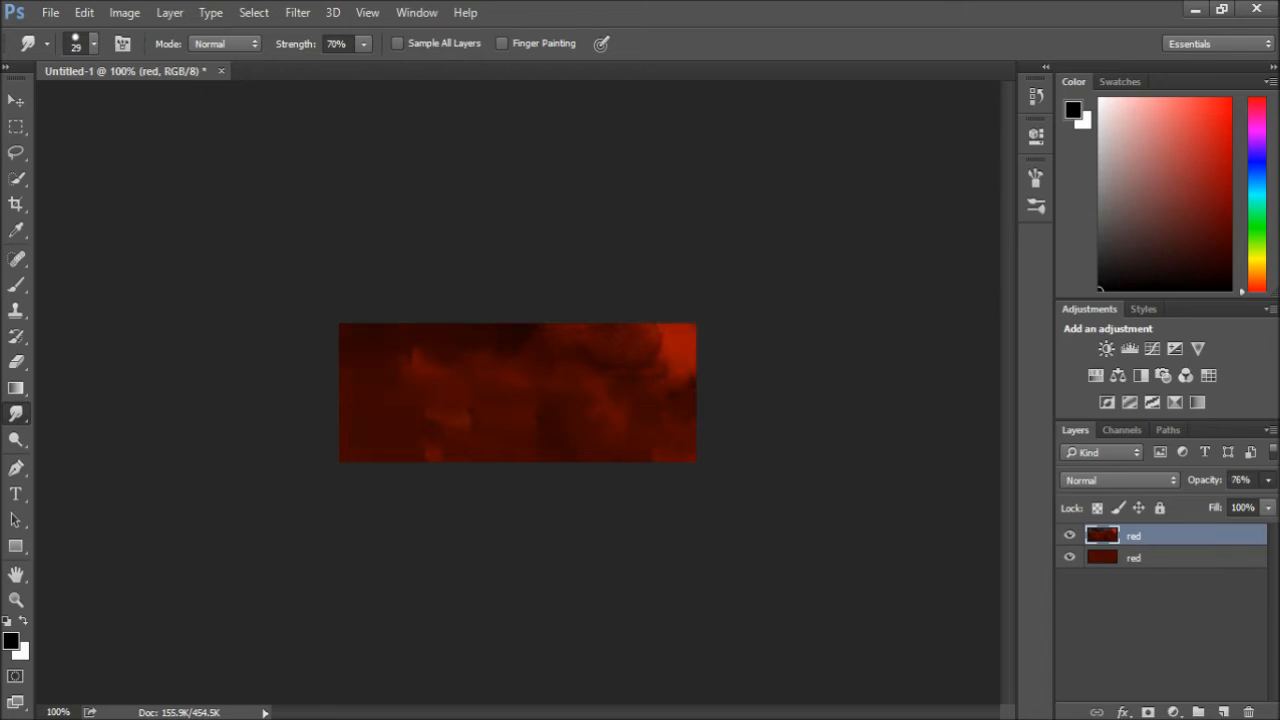
{"action": "left_click", "coordinate": [1209, 692]}
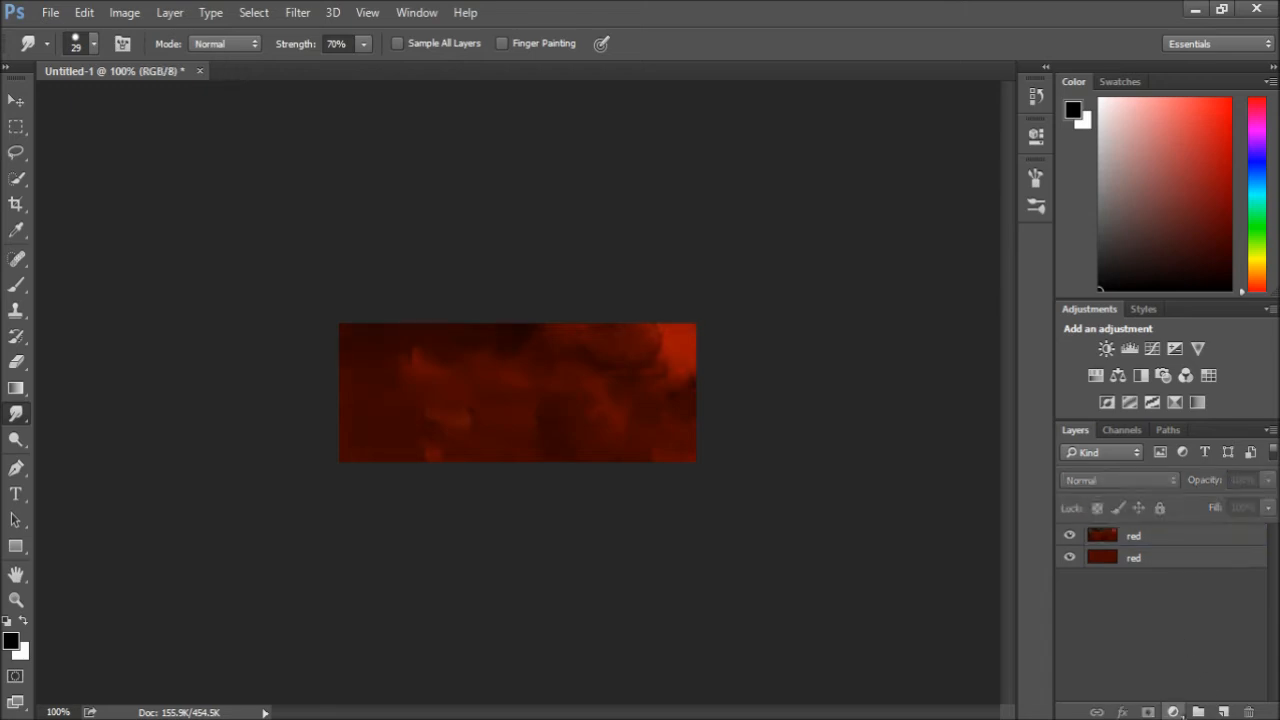
Add an empty layer on top and a Gradient Map adjustment layer above it with a purple-toned gradient
{"action": "left_click", "coordinate": [1221, 711]}
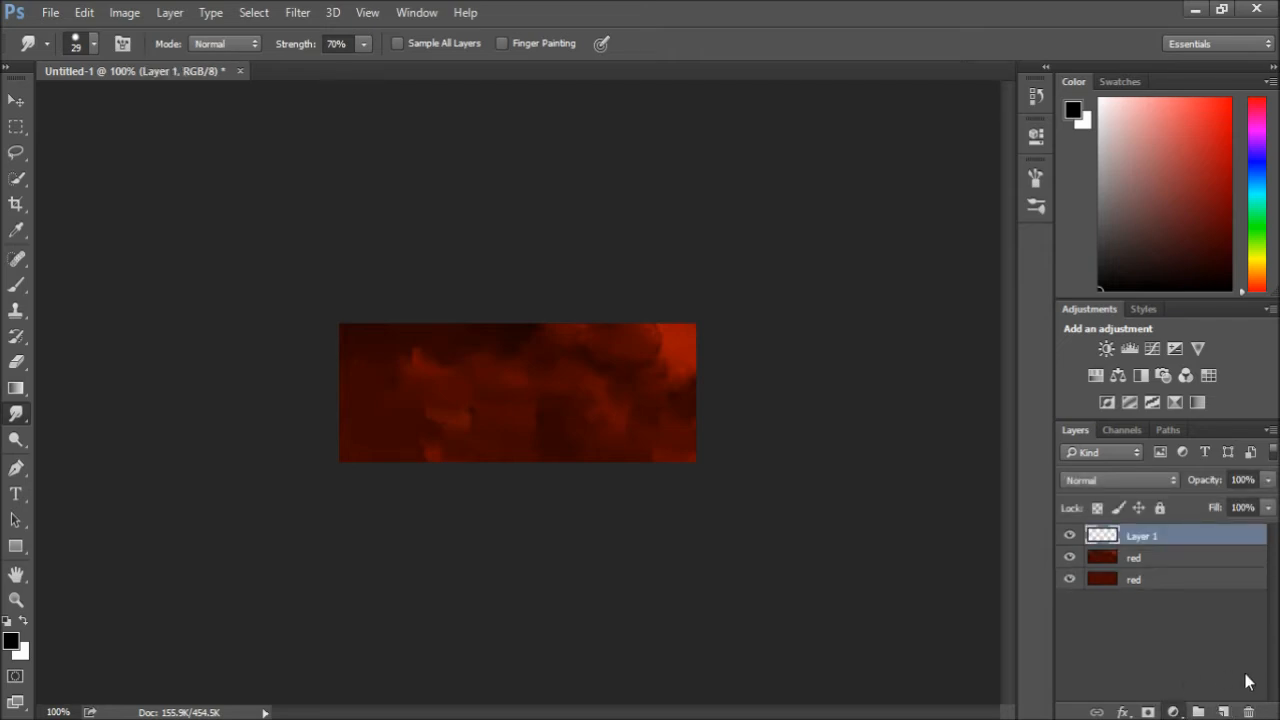
{"action": "left_click", "coordinate": [1220, 690]}
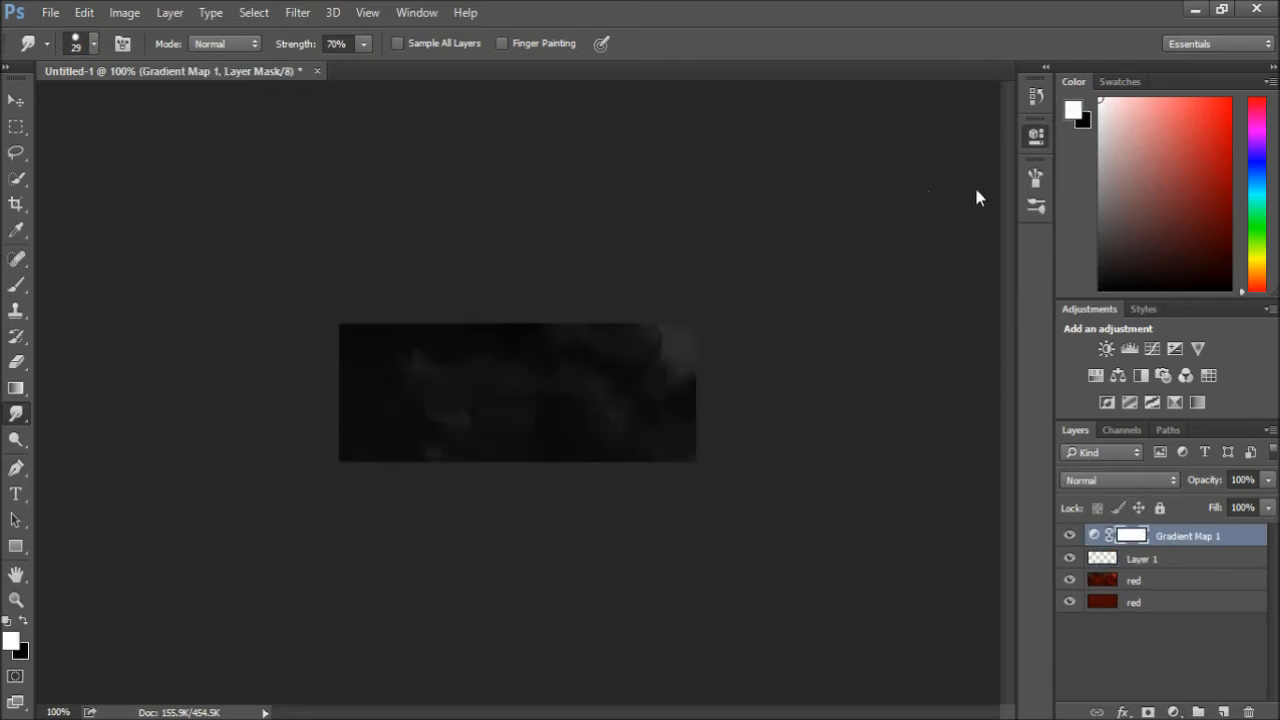
{"action": "key", "text": "i"}
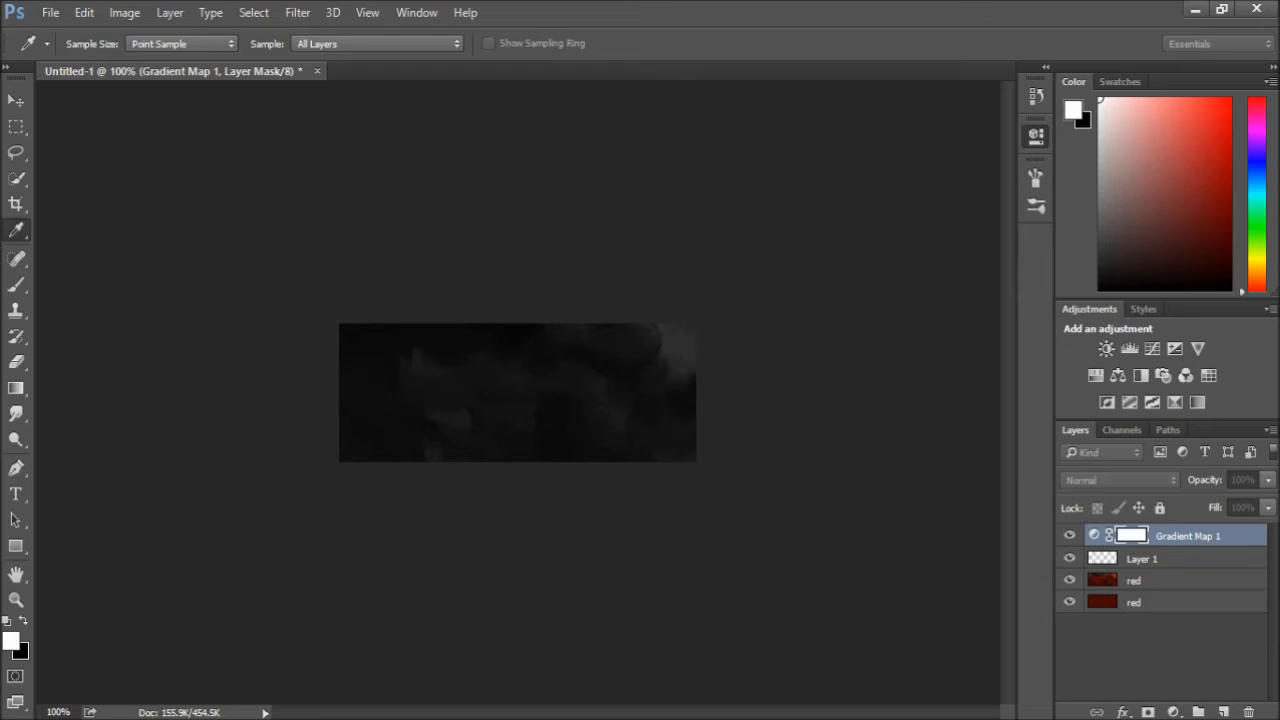
{"action": "key", "text": "r"}
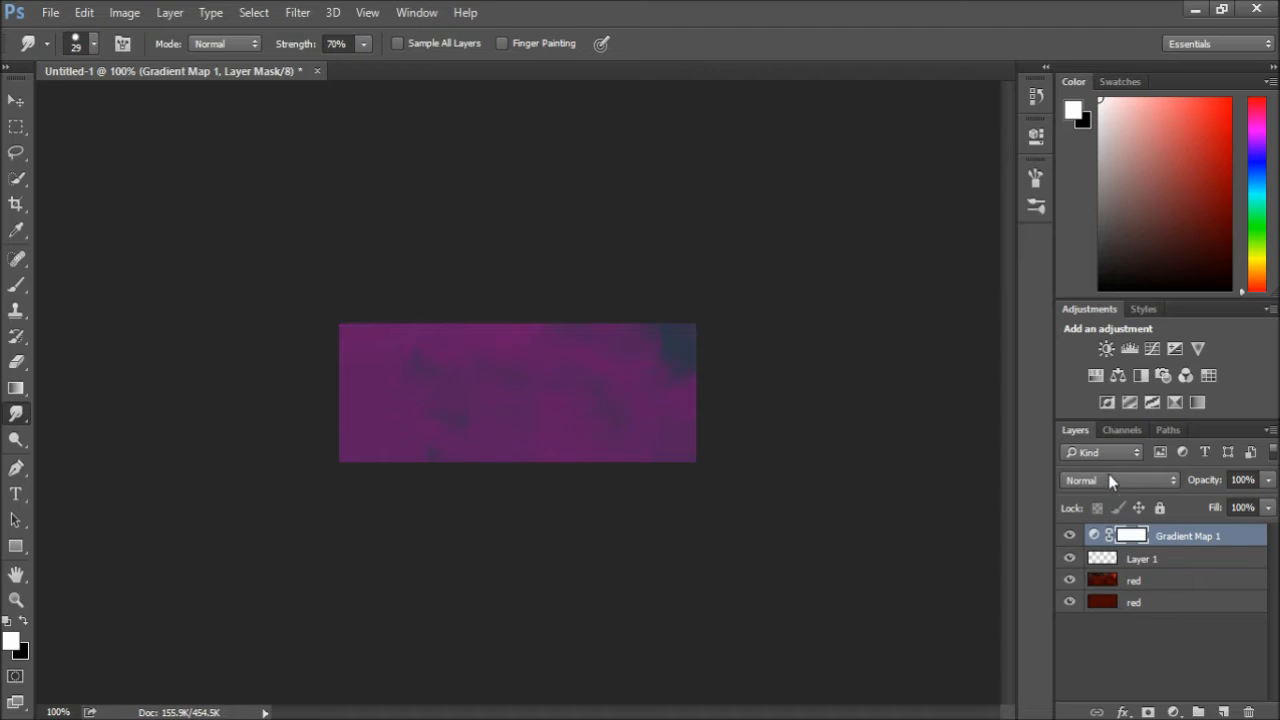
Compare Screen and Overlay blending on the Gradient Map layer and settle on Screen at 25% opacity
{"action": "left_click", "coordinate": [1141, 483]}
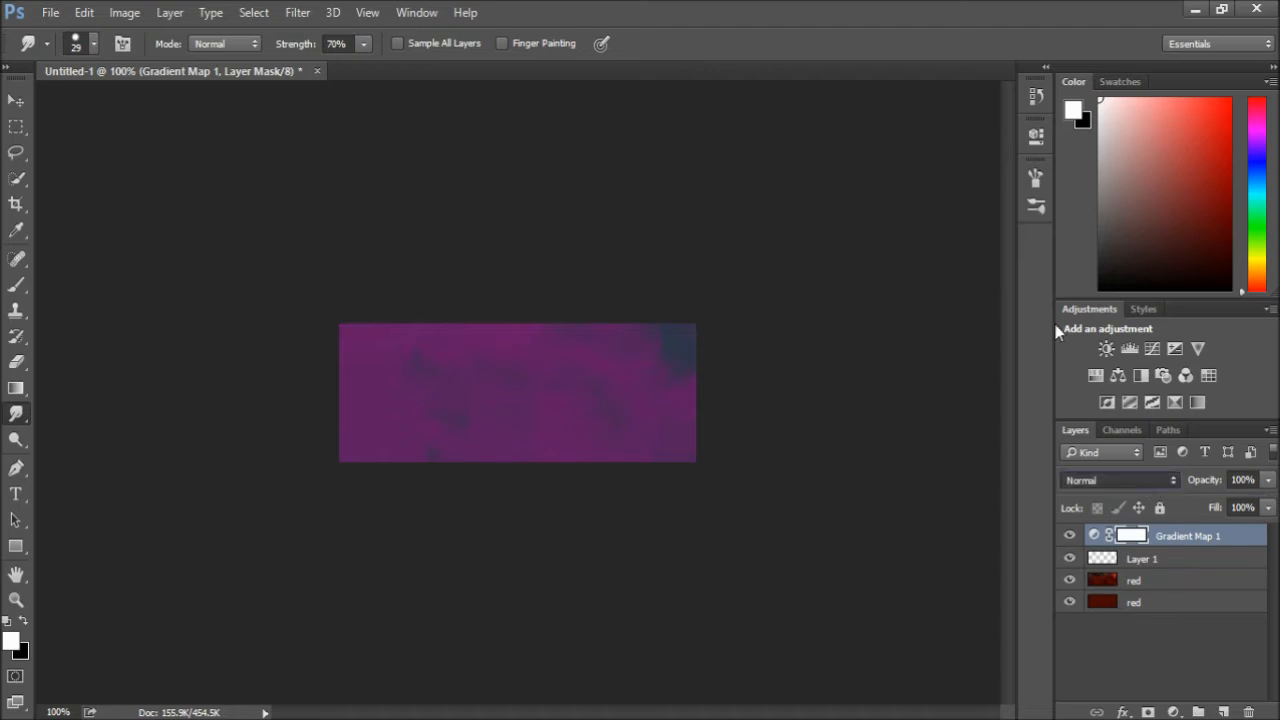
{"action": "left_click", "coordinate": [1076, 228]}
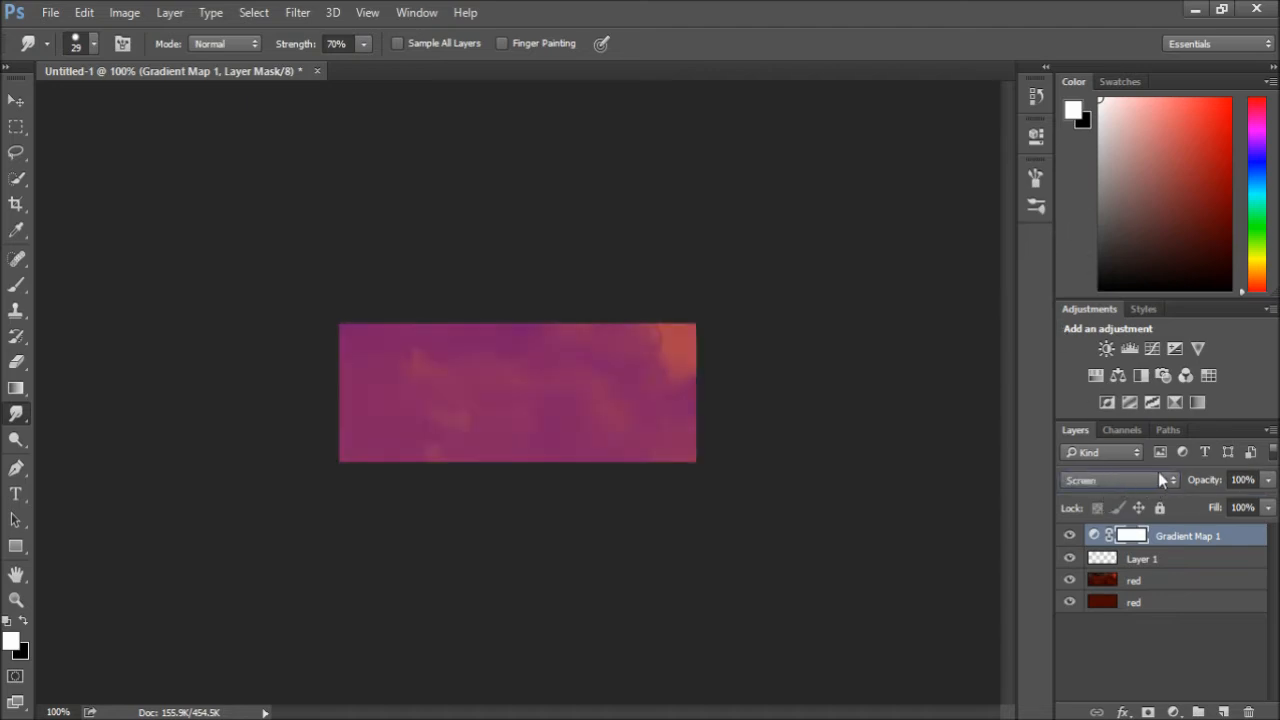
{"action": "left_click", "coordinate": [1092, 282]}
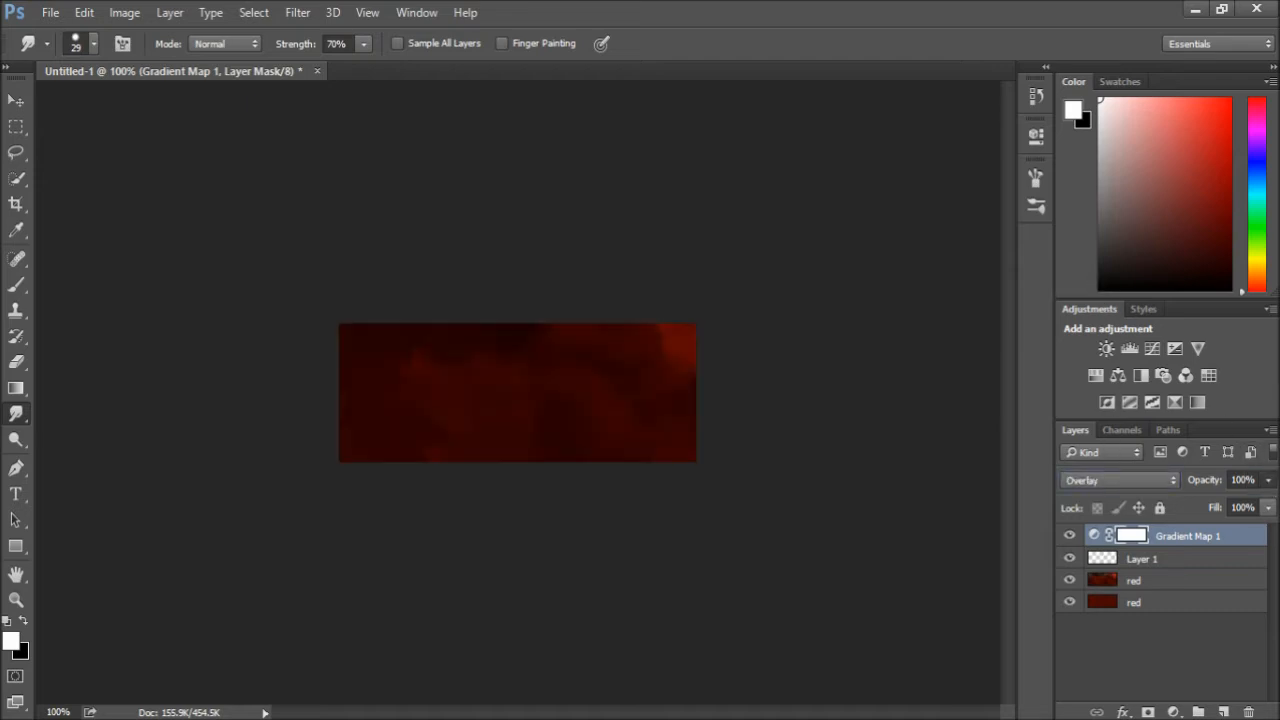
{"action": "left_click", "coordinate": [1082, 218]}
{"action": "left_click", "coordinate": [1268, 481]}
{"action": "left_click_drag", "start_coordinate": [1264, 500], "coordinate": [1194, 500]}
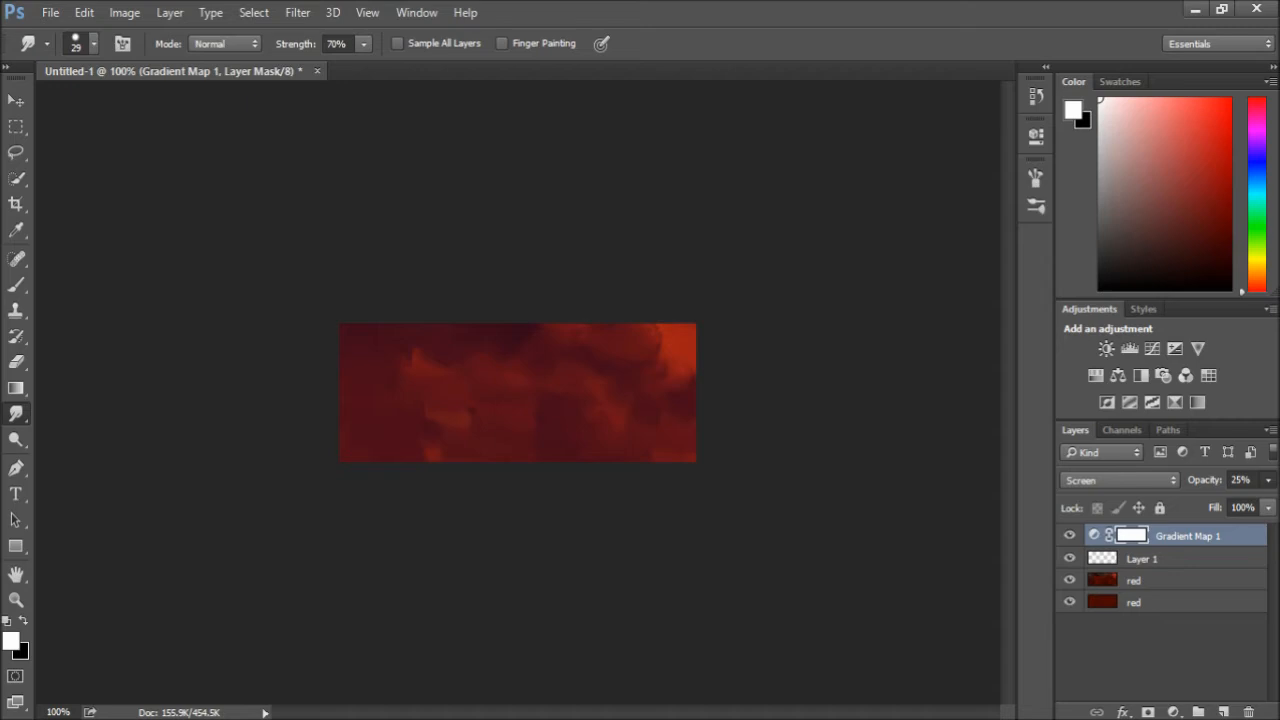
Select the Gradient Map 1, Layer 1 and both red layers and merge them into a single layer
{"action": "left_click", "coordinate": [1208, 658]}
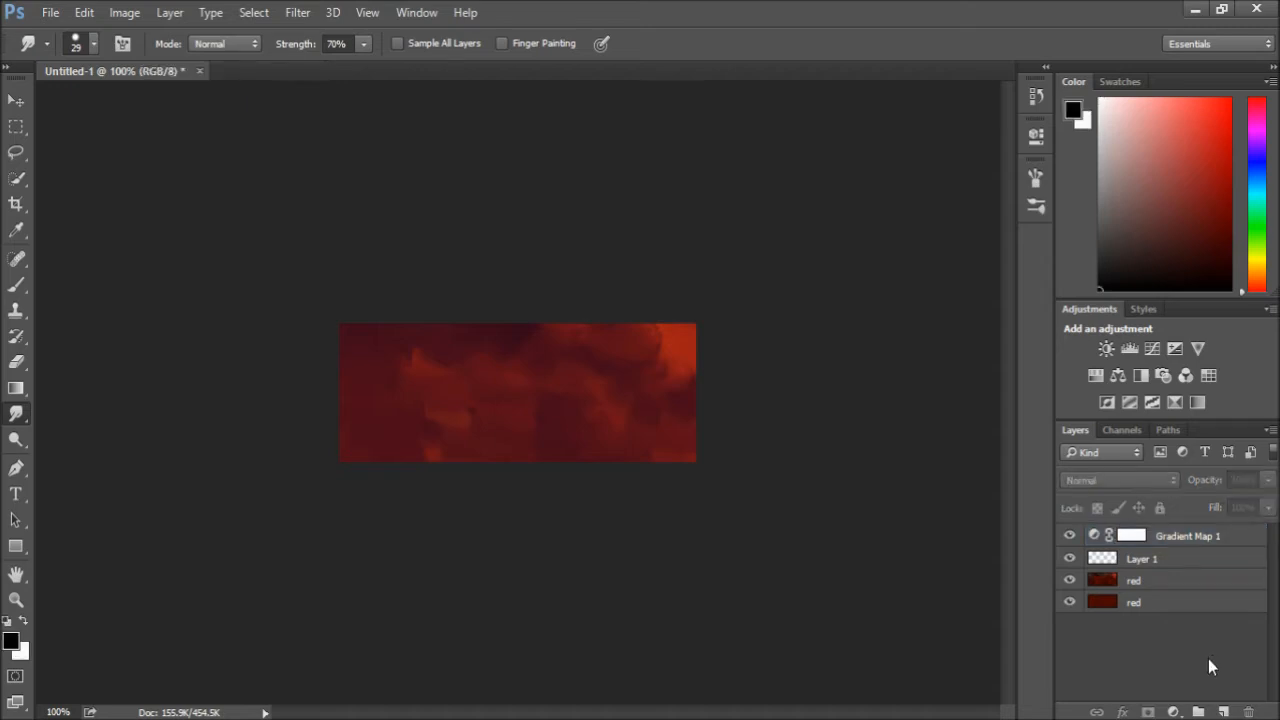
{"action": "left_click", "coordinate": [1162, 540]}
{"action": "left_click", "coordinate": [1170, 560], "text": "shift"}
{"action": "left_click", "coordinate": [1170, 581], "text": "shift"}
{"action": "left_click", "coordinate": [1170, 602], "text": "shift"}
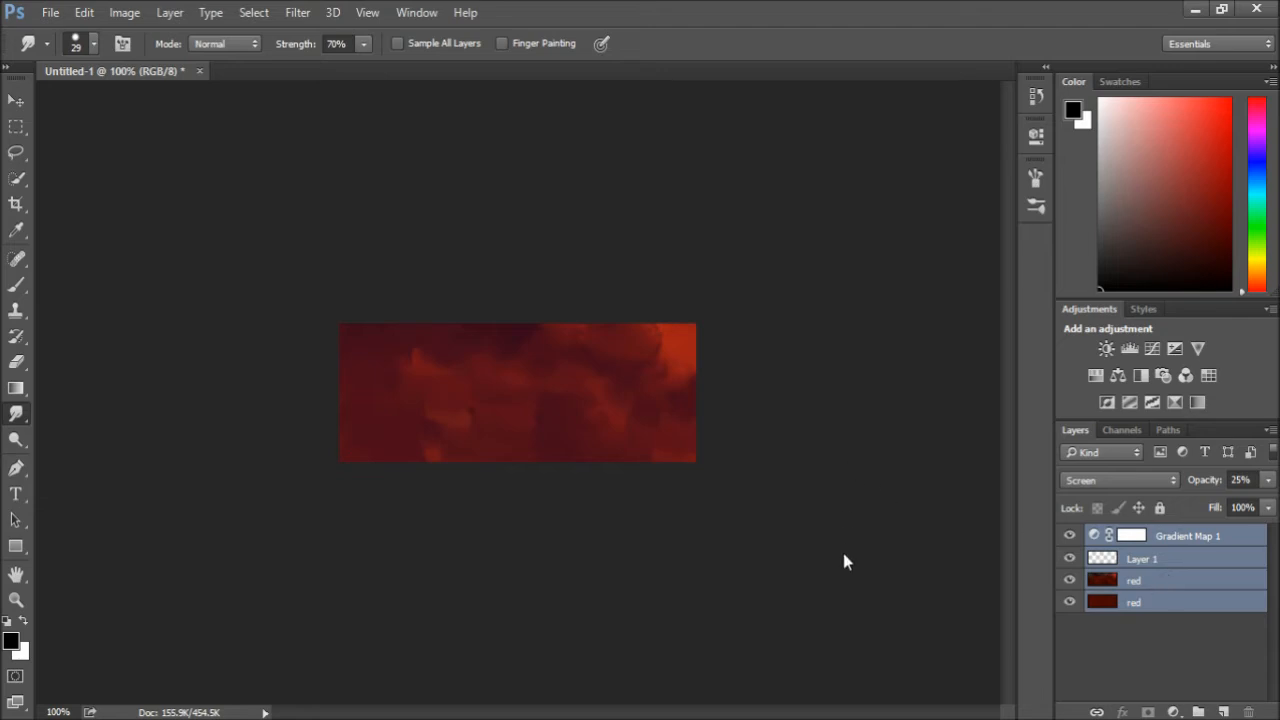
{"action": "key", "text": "ctrl+e"}
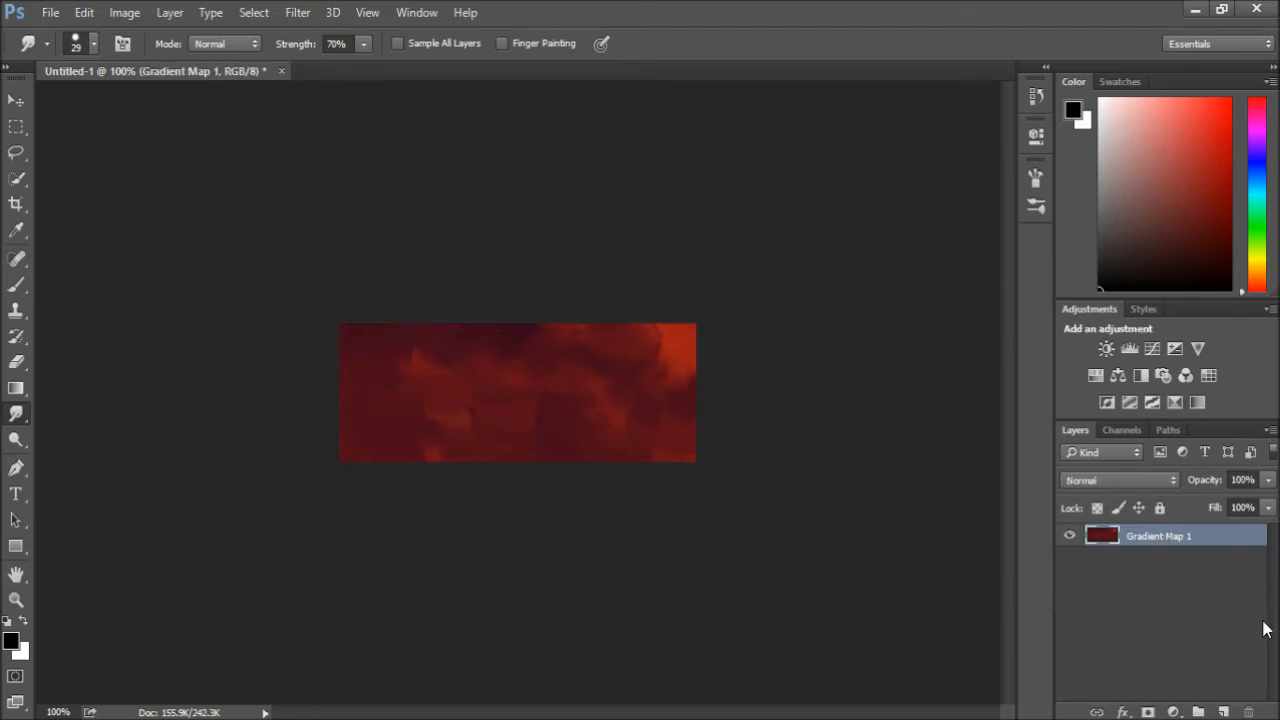
Add an empty layer and place the avengers_ironman_render image in the middle of the banner above the merged background
{"action": "left_click", "coordinate": [1185, 609]}
{"action": "left_click", "coordinate": [1157, 546]}
{"action": "left_click", "coordinate": [1214, 550]}
{"action": "left_click", "coordinate": [1195, 541]}
{"action": "left_click", "coordinate": [1223, 712]}
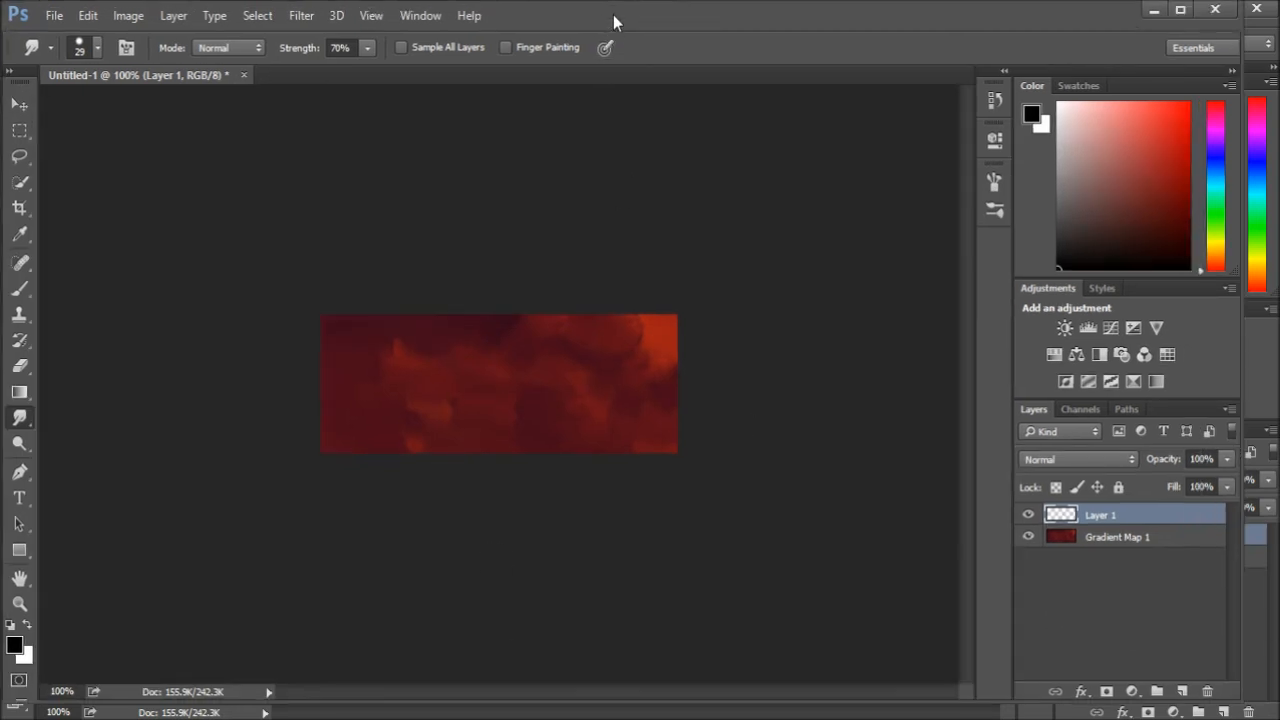
{"action": "left_click_drag", "start_coordinate": [495, 157], "coordinate": [490, 380]}
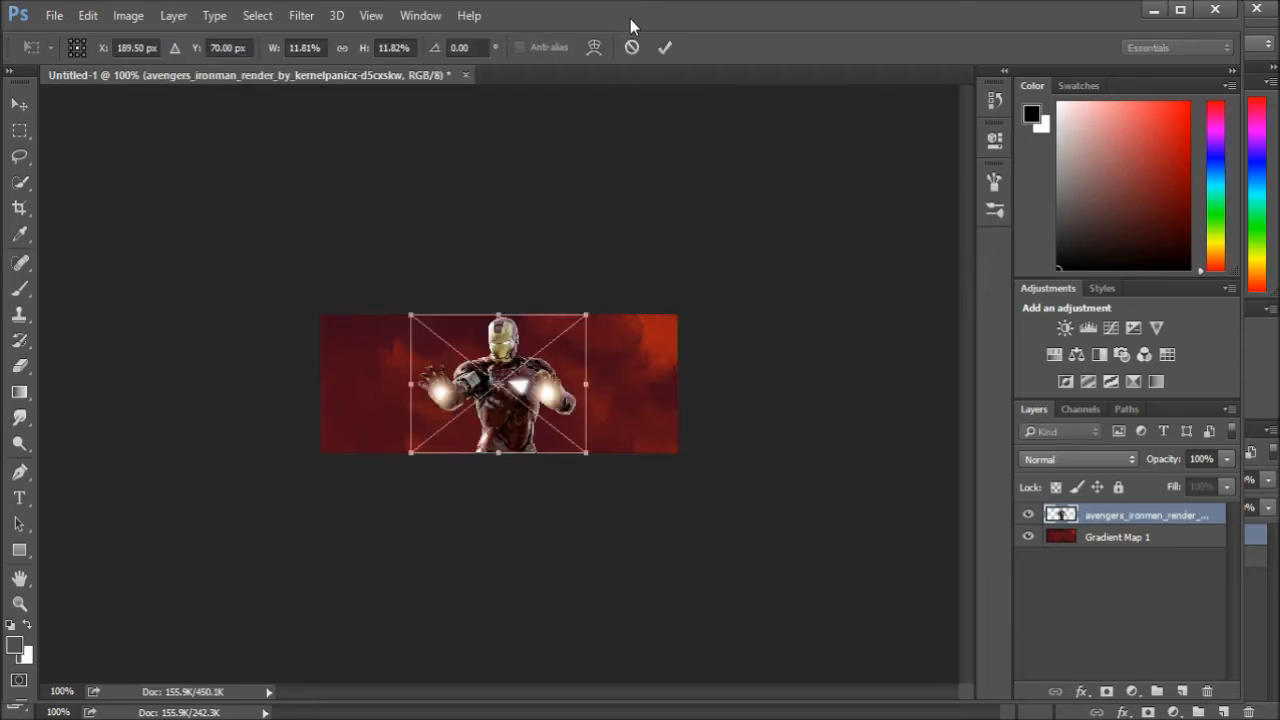
{"action": "left_click", "coordinate": [1182, 10]}
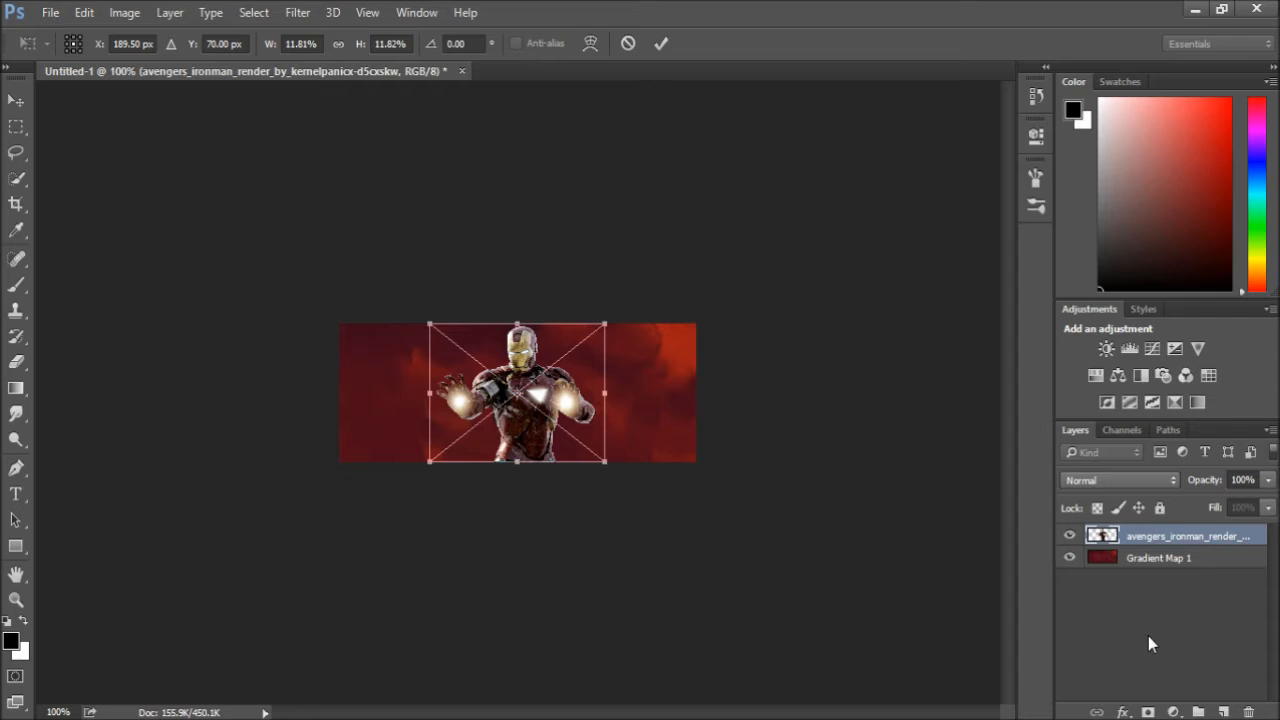
{"action": "key", "text": "r"}
{"action": "key", "text": "Return"}
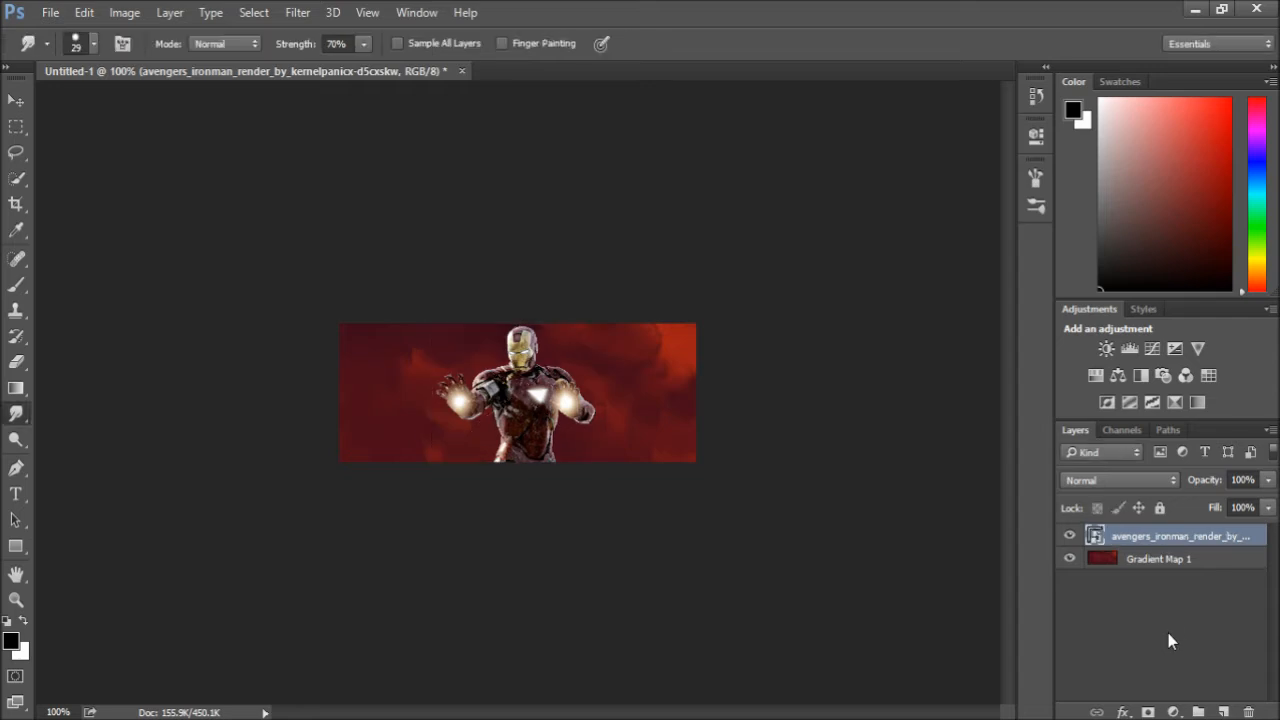
Enlarge the Iron Man render to about 15.6% scale and shift it slightly right and down, keeping the head inside the banner
{"action": "left_click", "coordinate": [16, 100]}
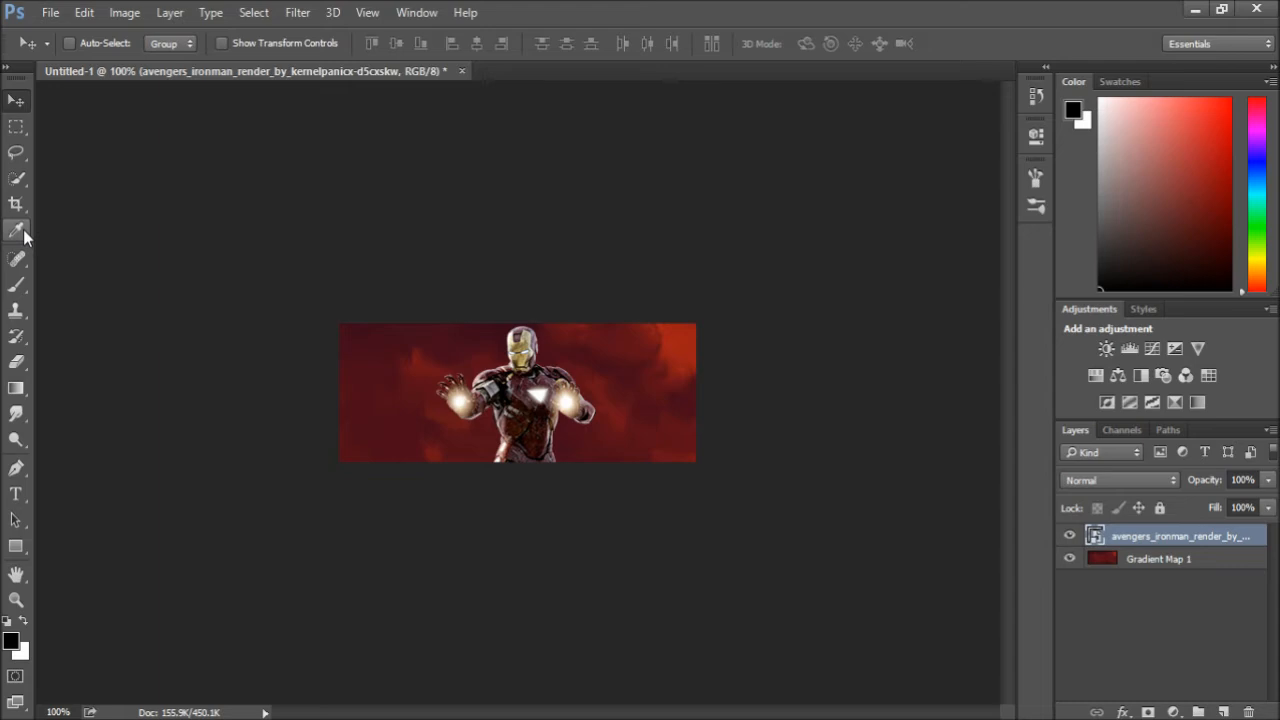
{"action": "key", "text": "ctrl+t"}
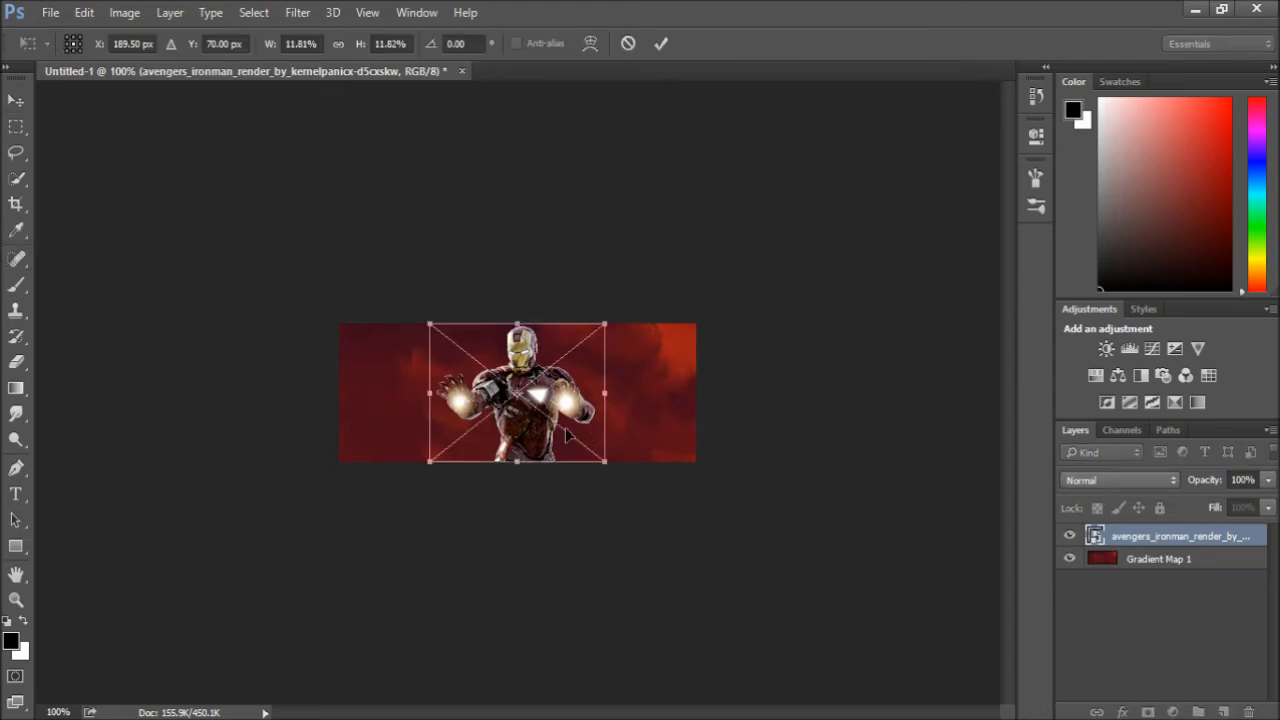
{"action": "left_click_drag", "start_coordinate": [604, 462], "coordinate": [657, 514]}
{"action": "left_click_drag", "start_coordinate": [568, 424], "coordinate": [548, 425]}
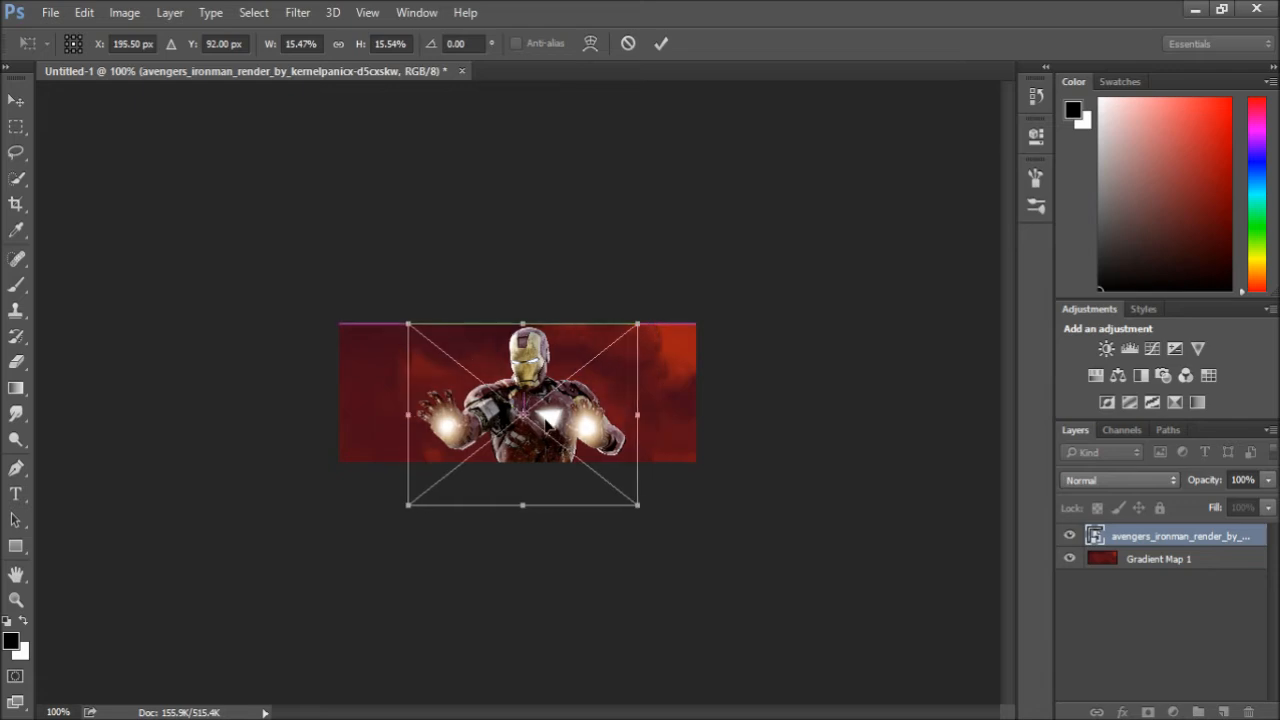
{"action": "left_click_drag", "start_coordinate": [640, 506], "coordinate": [646, 511]}
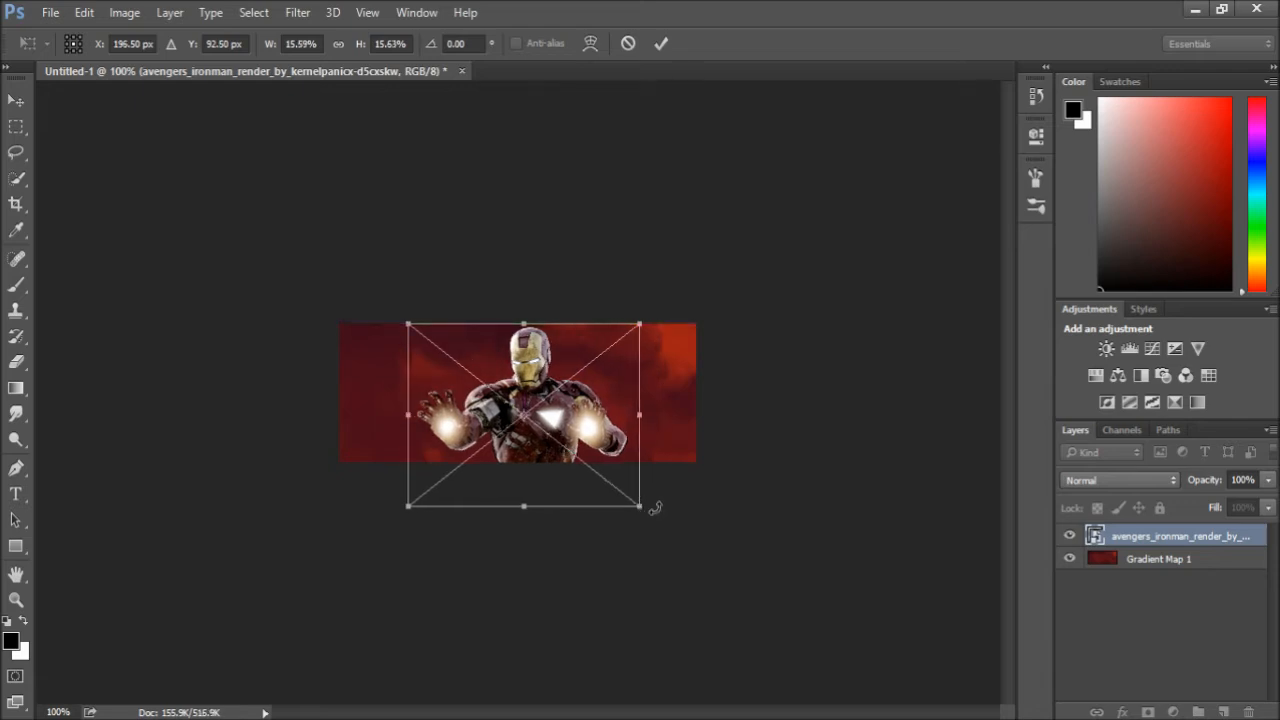
{"action": "key", "text": "Return"}
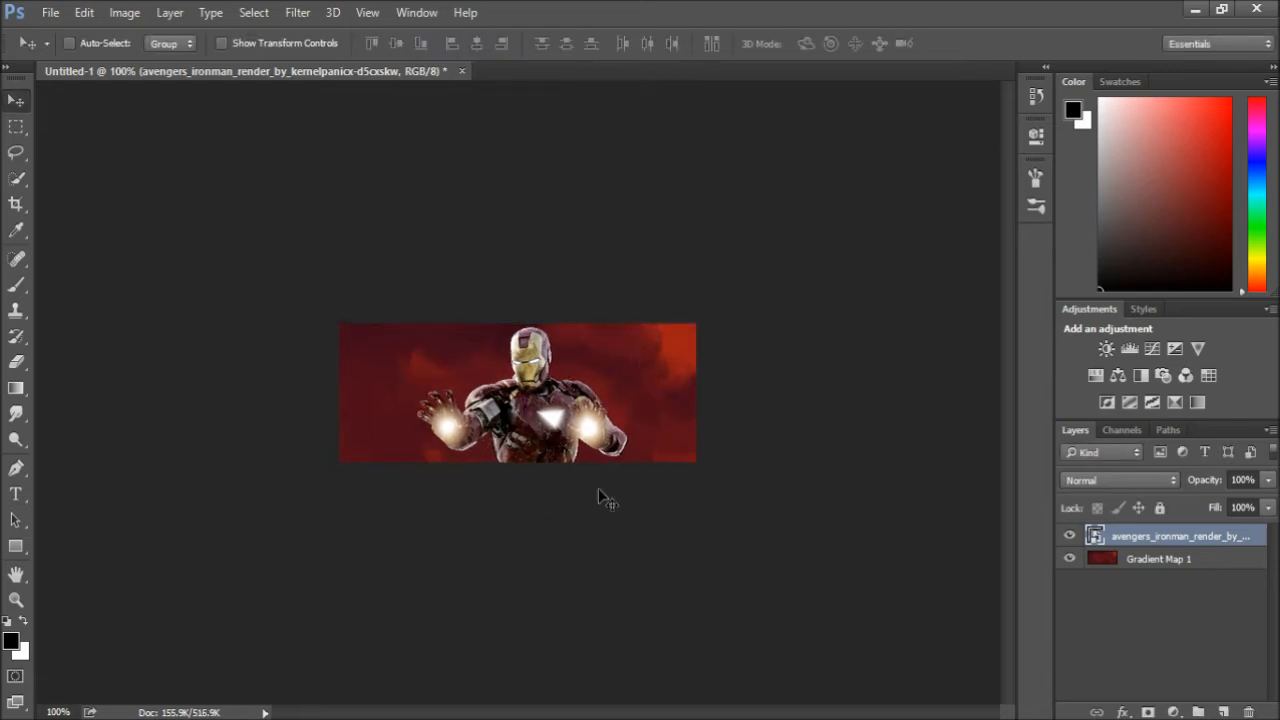
{"action": "left_click_drag", "start_coordinate": [542, 418], "coordinate": [535, 425]}
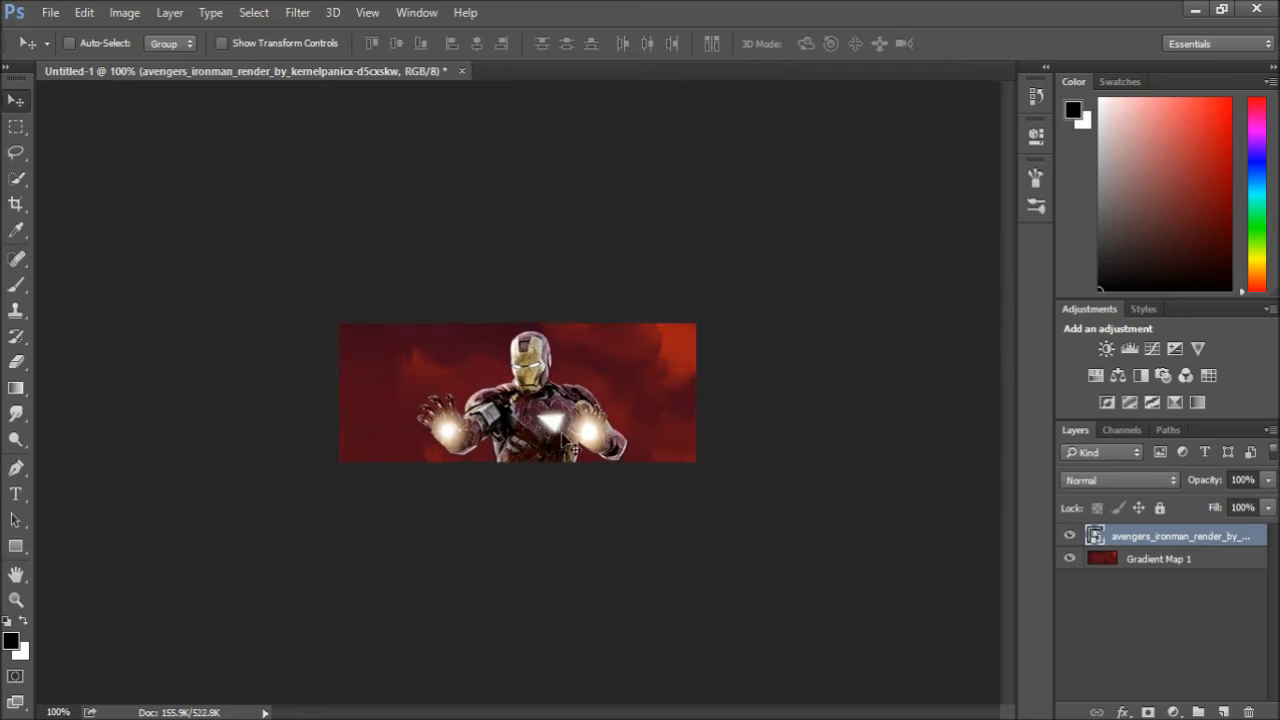
{"action": "mouse_move", "coordinate": [539, 428]}
{"action": "left_mouse_down"}
{"action": "mouse_move", "coordinate": [465, 419]}
{"action": "mouse_move", "coordinate": [603, 422]}
{"action": "mouse_move", "coordinate": [556, 418]}
{"action": "left_mouse_up"}
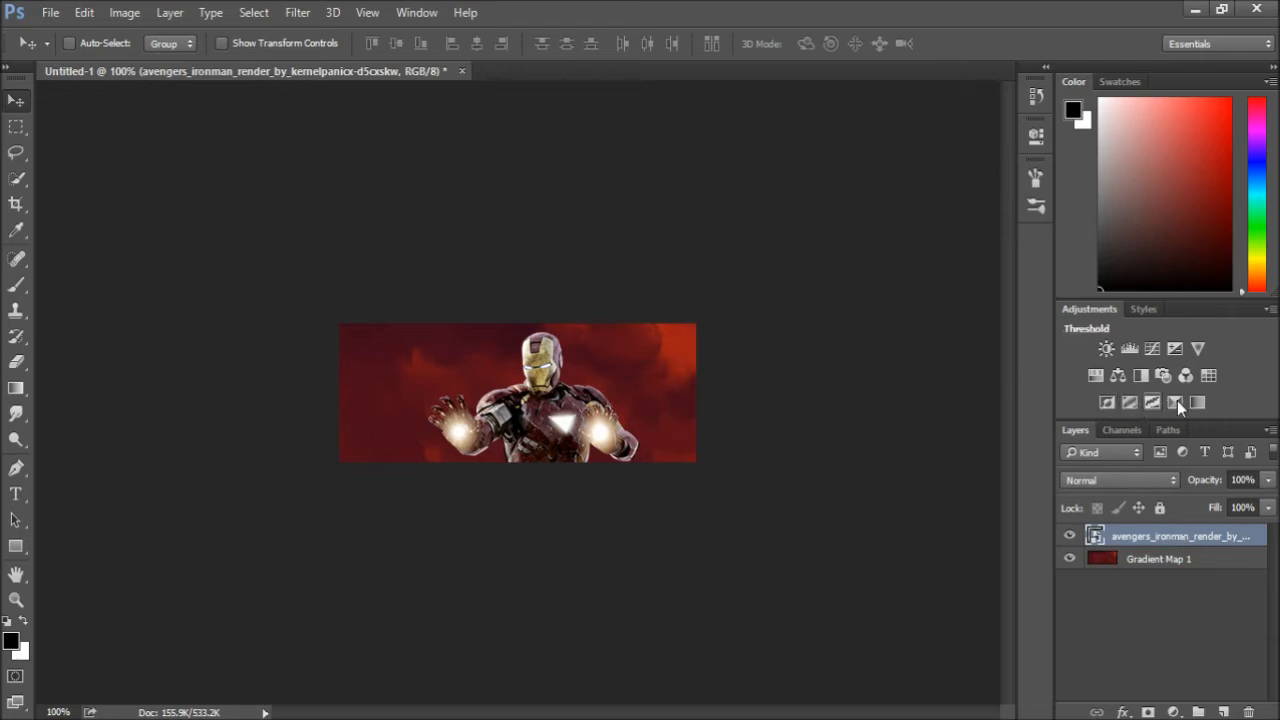
Add a Hue/Saturation adjustment layer above the render and darken the whole banner with it
{"action": "left_click", "coordinate": [1096, 377]}
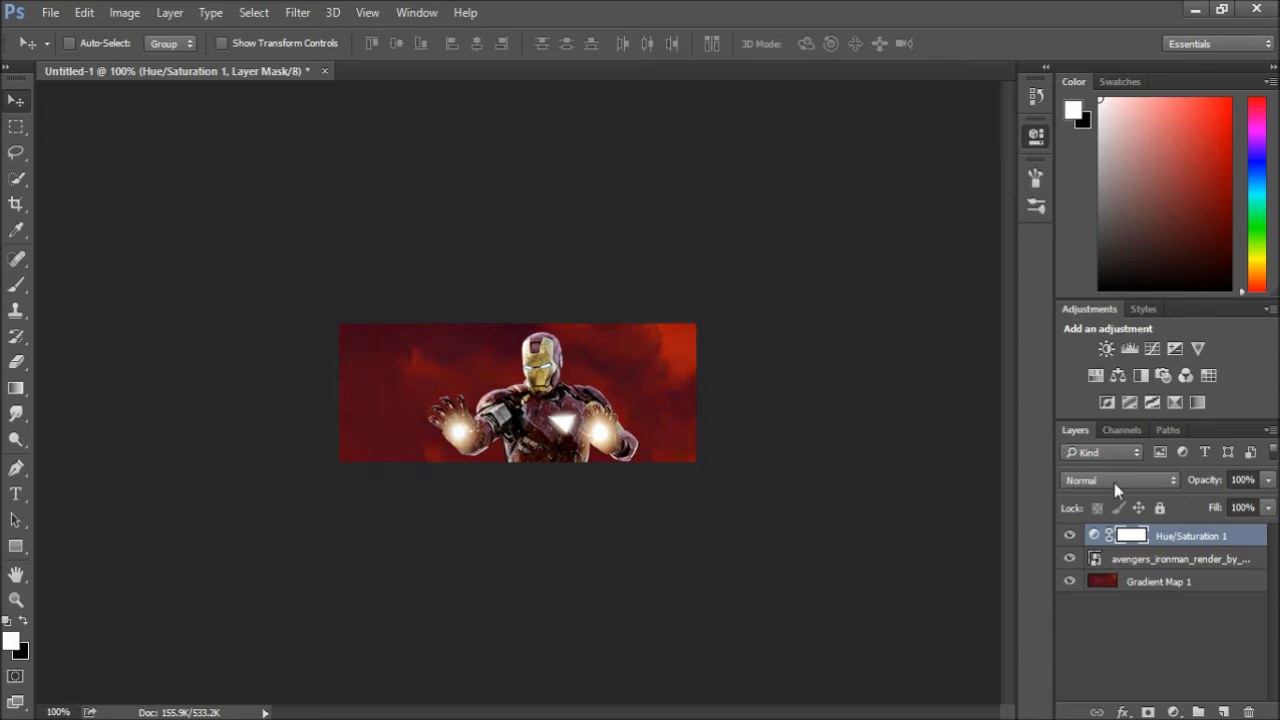
{"action": "left_click", "coordinate": [1168, 562]}
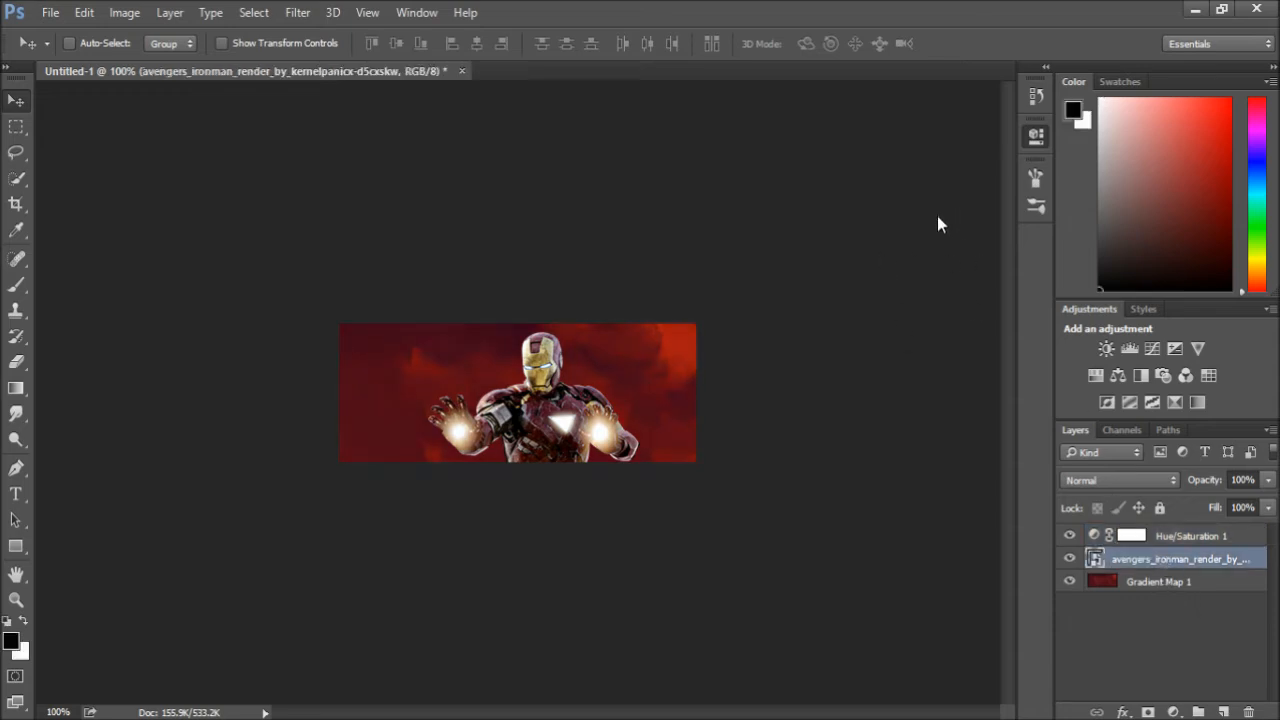
{"action": "left_click", "coordinate": [1162, 544]}
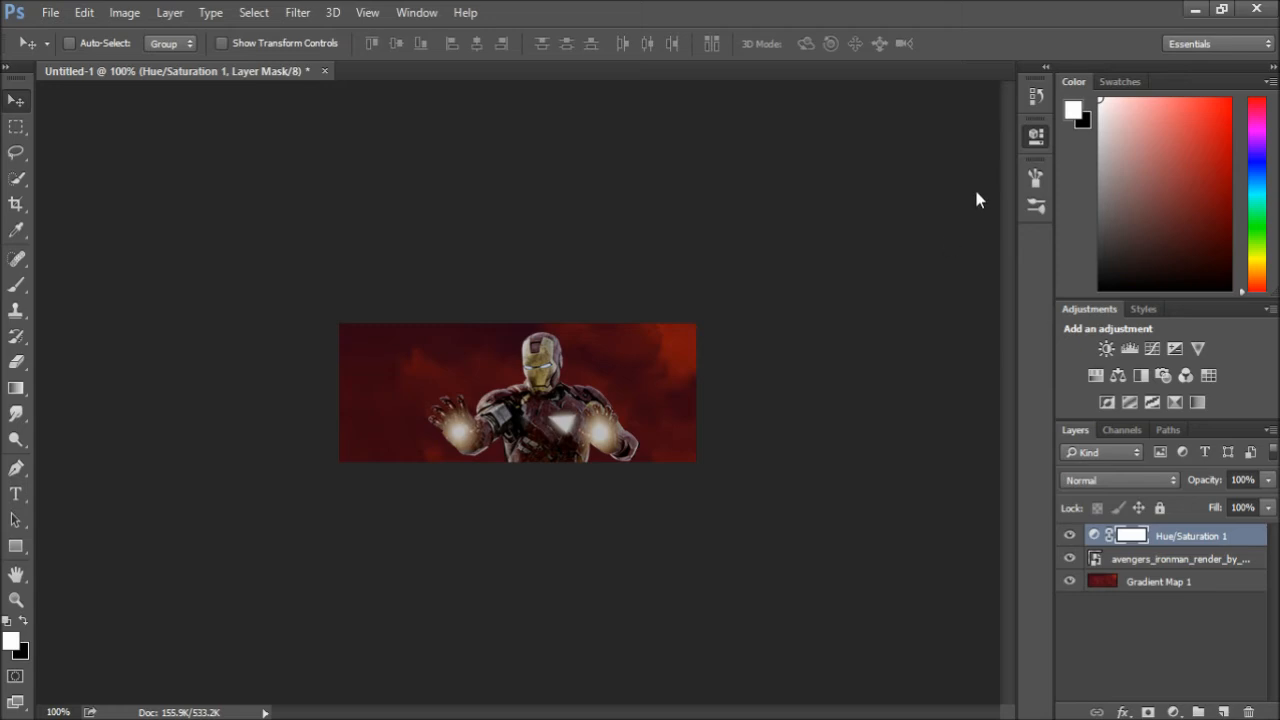
Duplicate the Iron Man render layer and select the lower copy
{"action": "left_click", "coordinate": [1165, 562]}
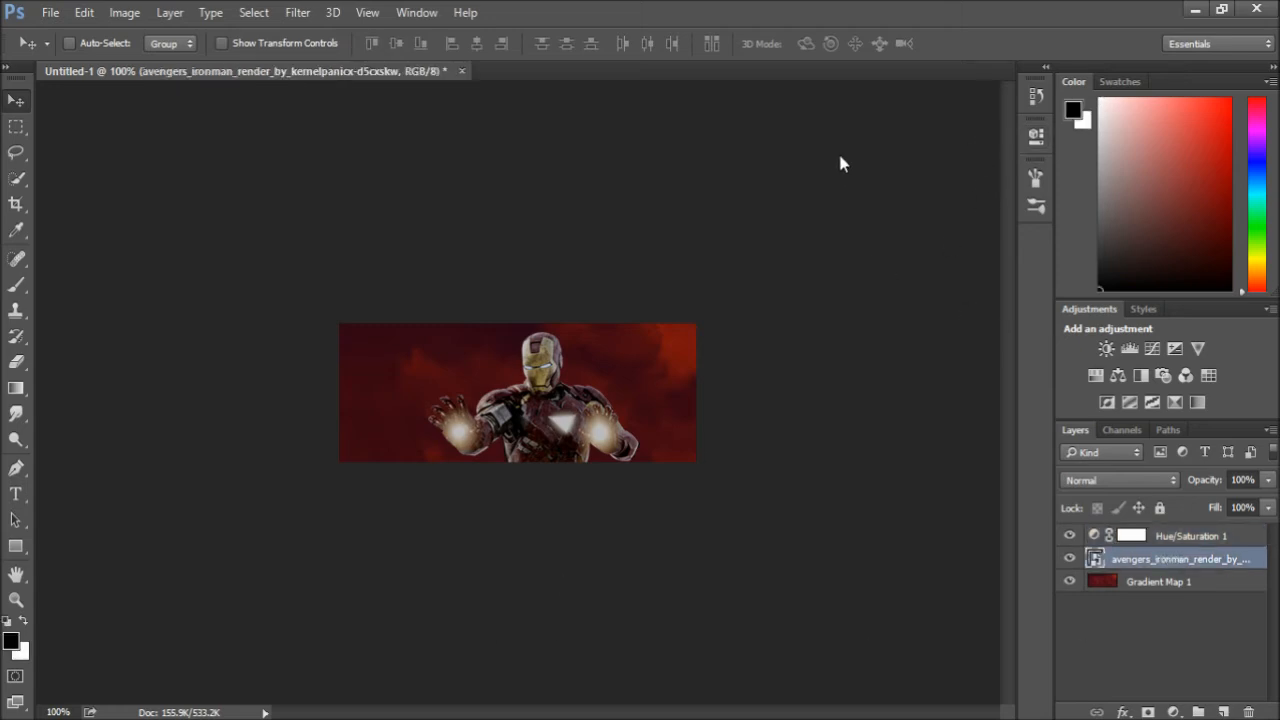
{"action": "key", "text": "ctrl+j"}
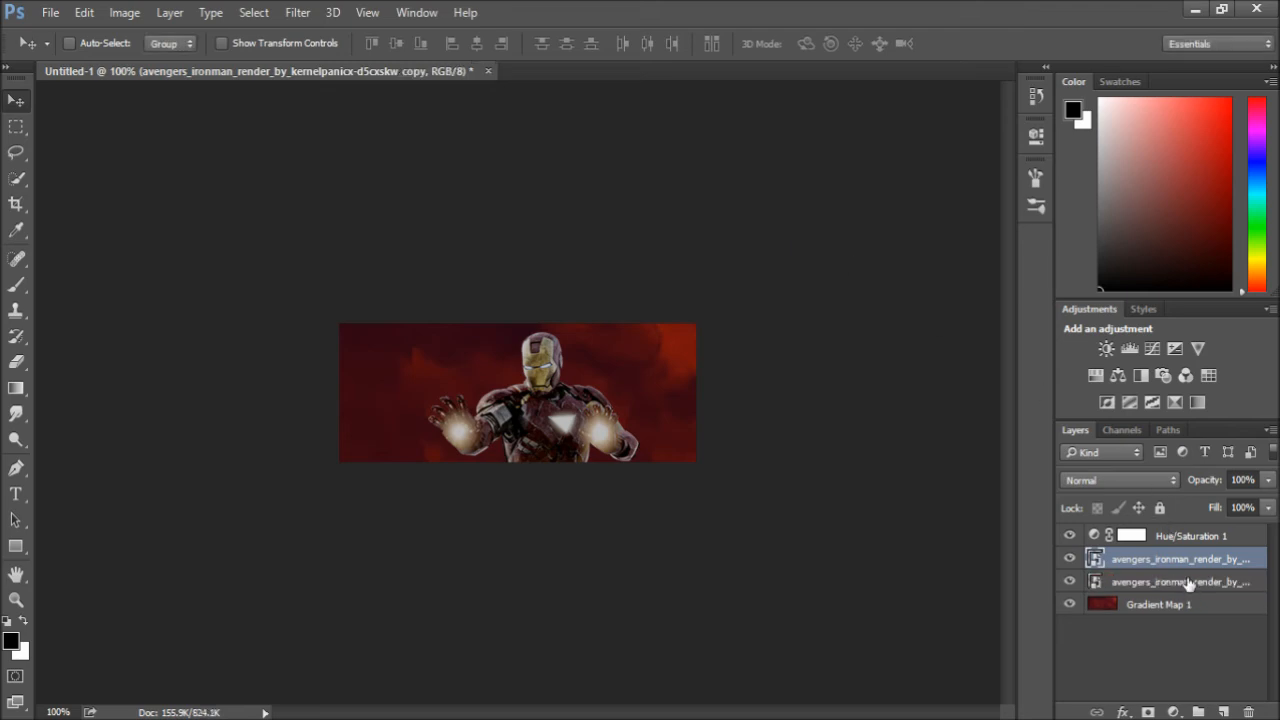
{"action": "left_click", "coordinate": [1236, 582]}
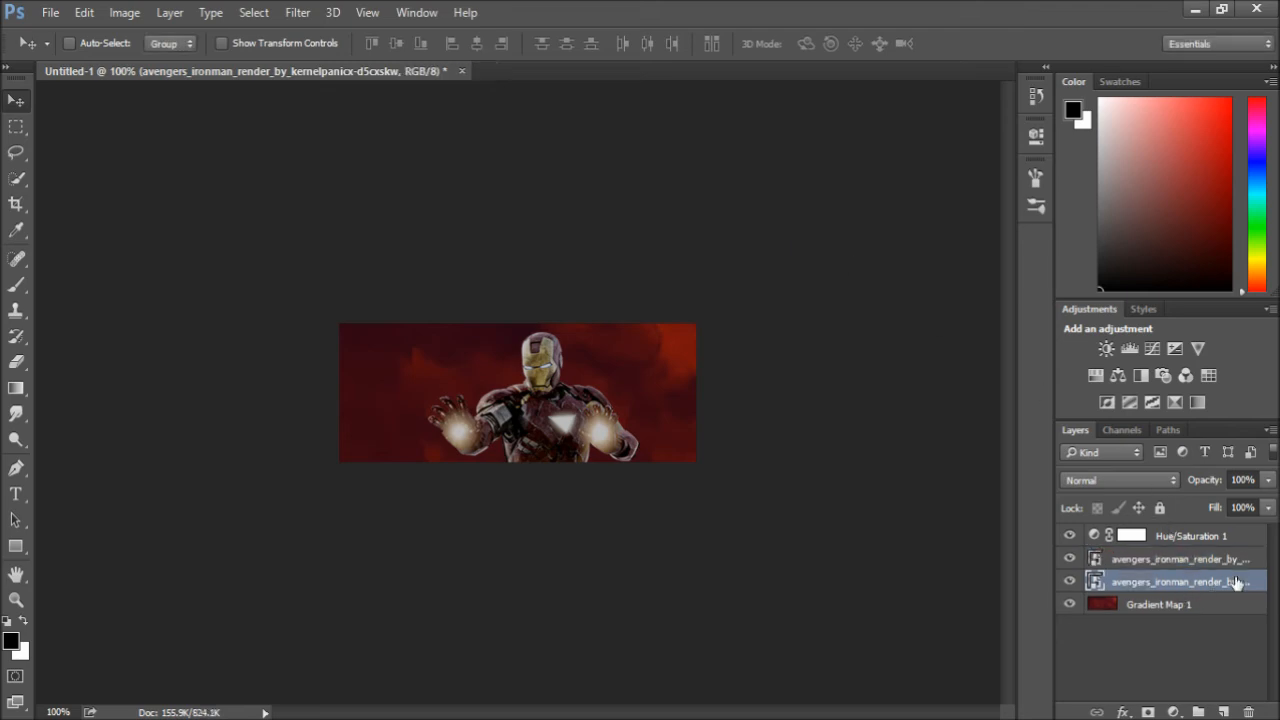
Smudge the lower render's outline outward with a 17 px brush at 70% strength, partly erase it, and set the layer's opacity to 53%
{"action": "left_click", "coordinate": [16, 414]}
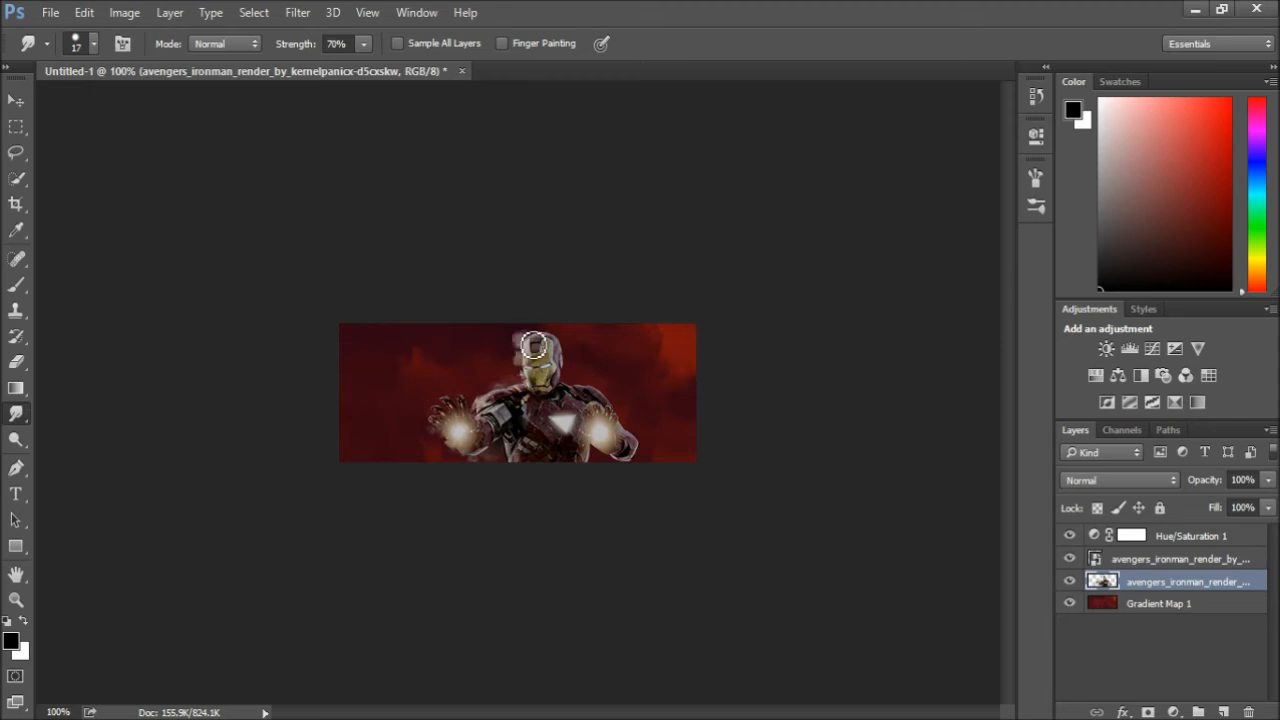
{"action": "left_click_drag", "start_coordinate": [534, 344], "coordinate": [530, 330]}
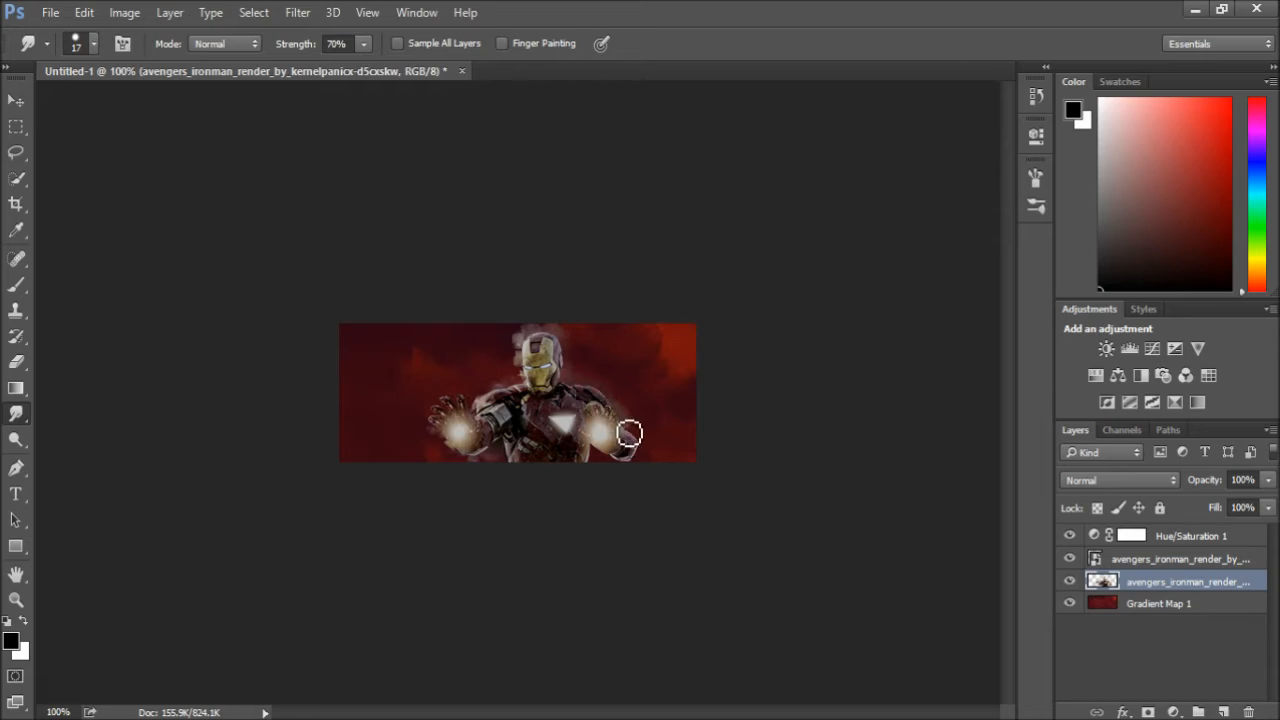
{"action": "mouse_move", "coordinate": [599, 460]}
{"action": "left_mouse_down"}
{"action": "mouse_move", "coordinate": [637, 473]}
{"action": "mouse_move", "coordinate": [597, 477]}
{"action": "left_mouse_up"}
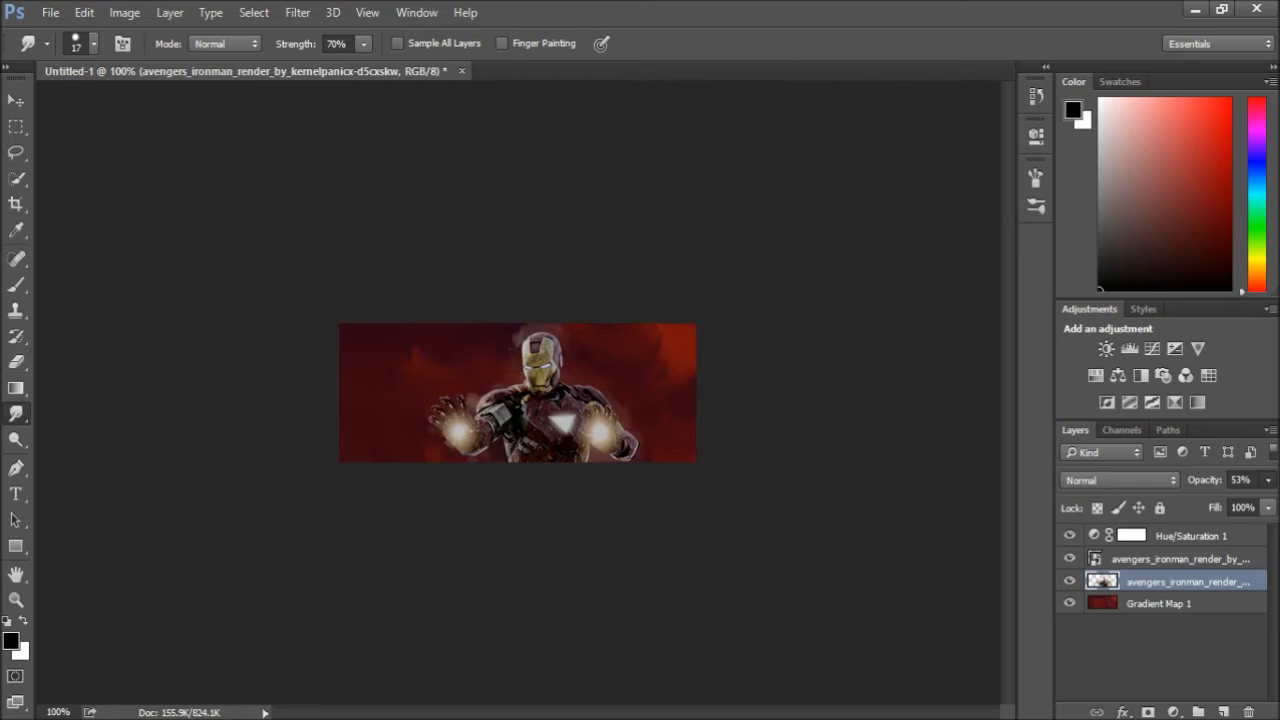
{"action": "key", "text": "e"}
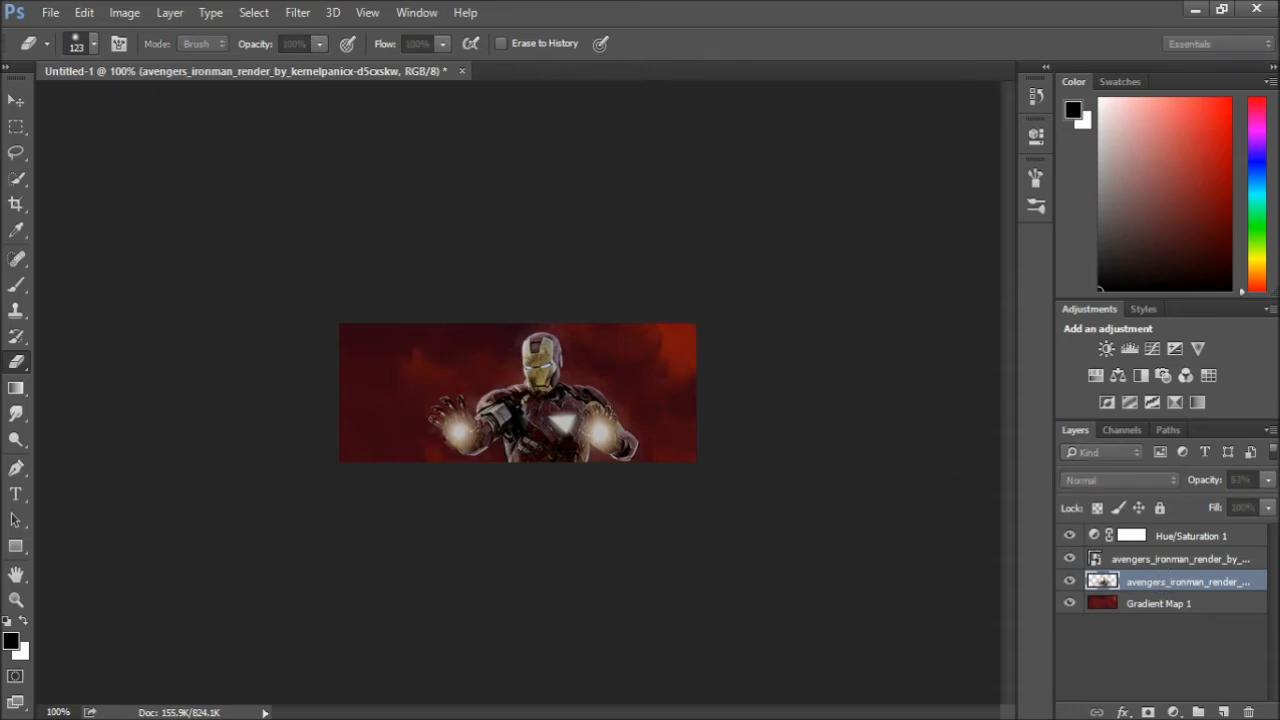
Duplicate the smudged render layer and set the copy's blend mode to Overlay
{"action": "key", "text": "ctrl+j"}
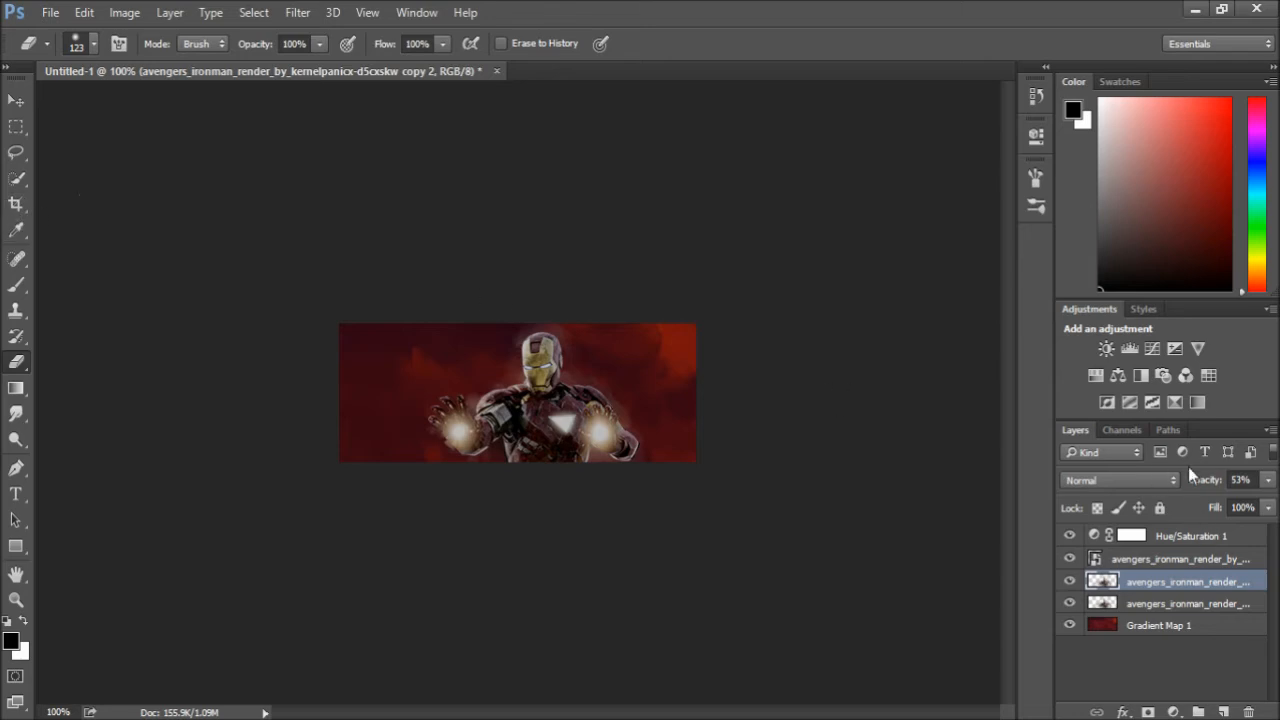
{"action": "key", "text": "shift+alt+s"}
{"action": "left_click", "coordinate": [1115, 483]}
{"action": "left_click", "coordinate": [1087, 271]}
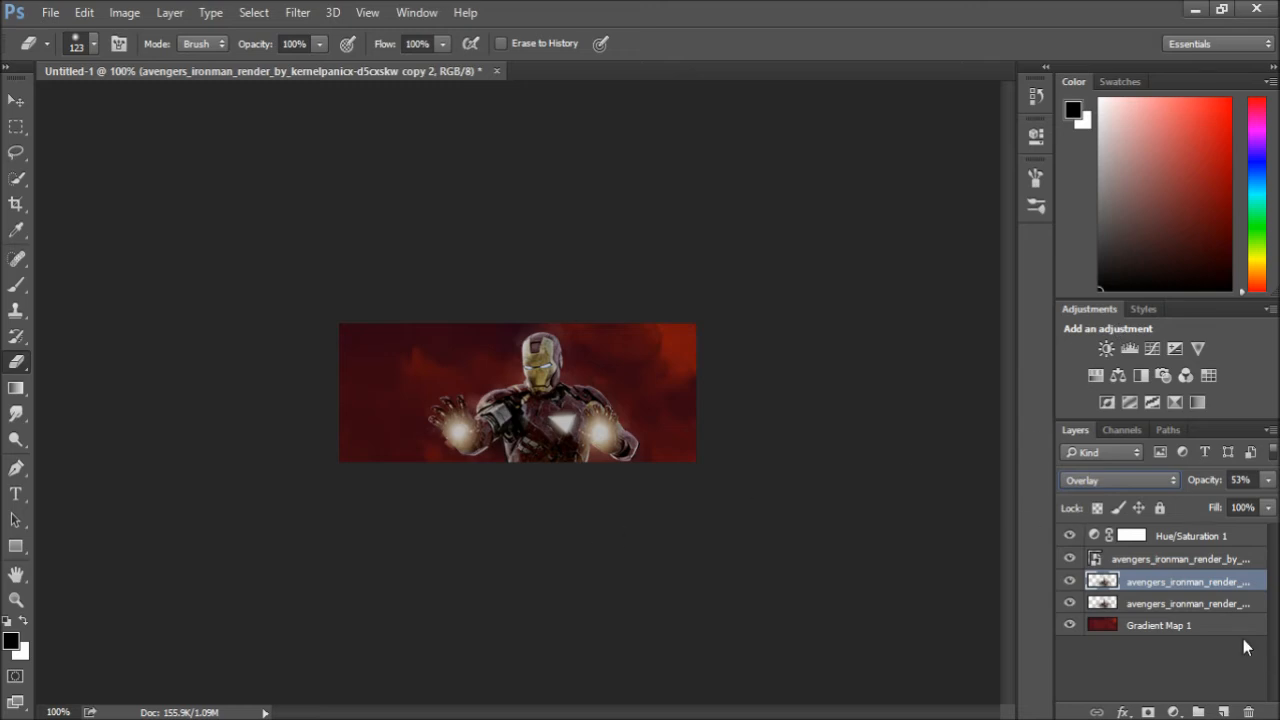
Smudge the edges of the topmost Iron Man render with a 6 px brush at 70% strength
{"action": "left_click", "coordinate": [1168, 561]}
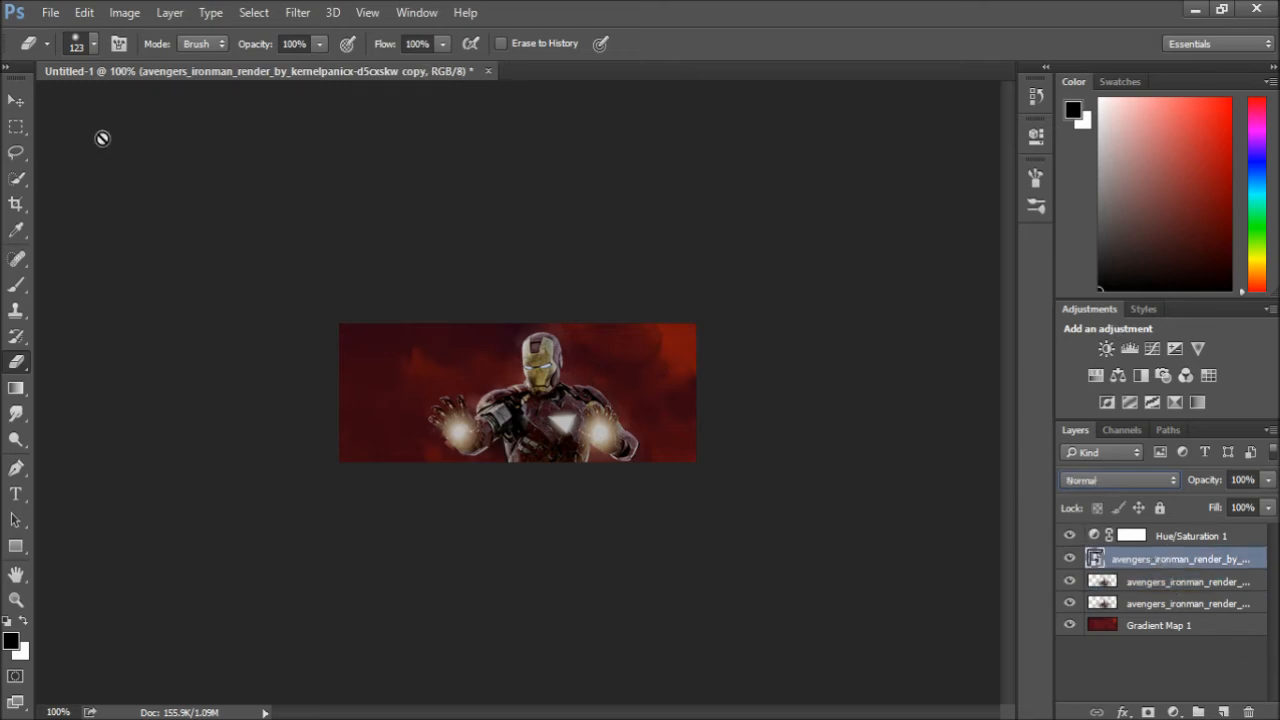
{"action": "left_click", "coordinate": [16, 413]}
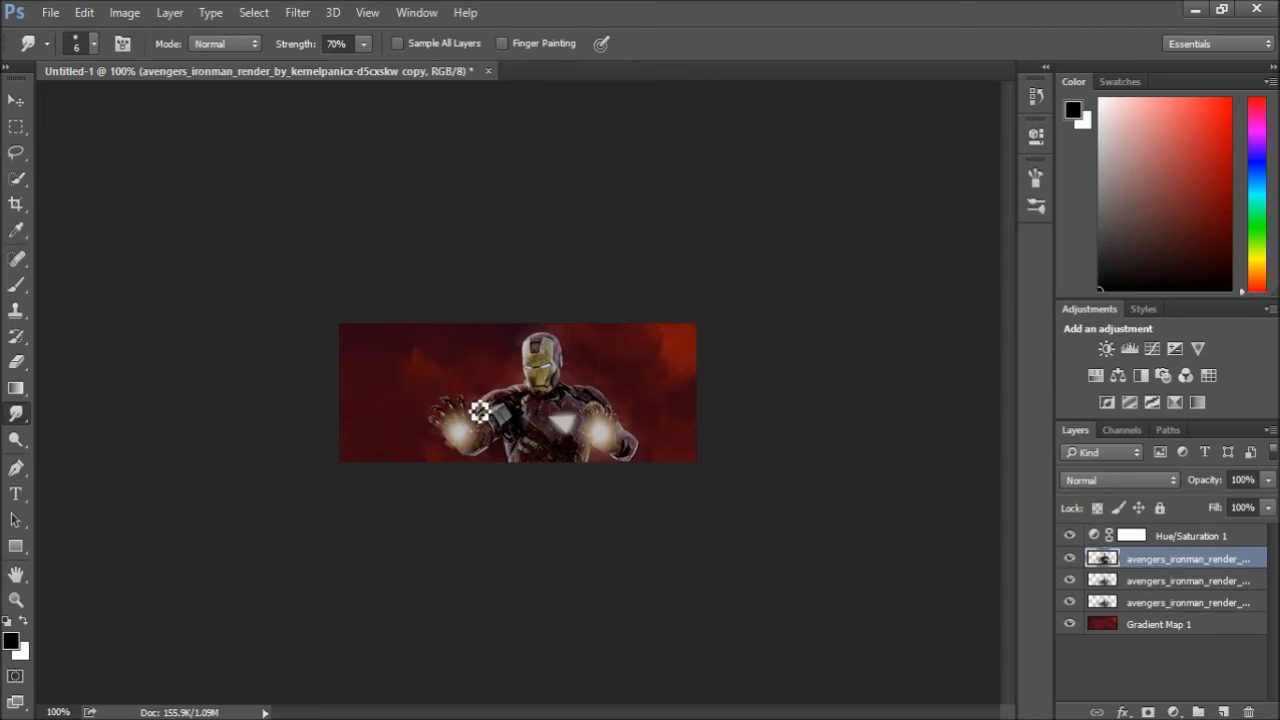
{"action": "mouse_move", "coordinate": [482, 436]}
{"action": "left_mouse_down"}
{"action": "mouse_move", "coordinate": [478, 421]}
{"action": "mouse_move", "coordinate": [486, 428]}
{"action": "mouse_move", "coordinate": [503, 402]}
{"action": "mouse_move", "coordinate": [543, 397]}
{"action": "mouse_move", "coordinate": [537, 343]}
{"action": "mouse_move", "coordinate": [580, 354]}
{"action": "mouse_move", "coordinate": [578, 395]}
{"action": "left_mouse_up"}
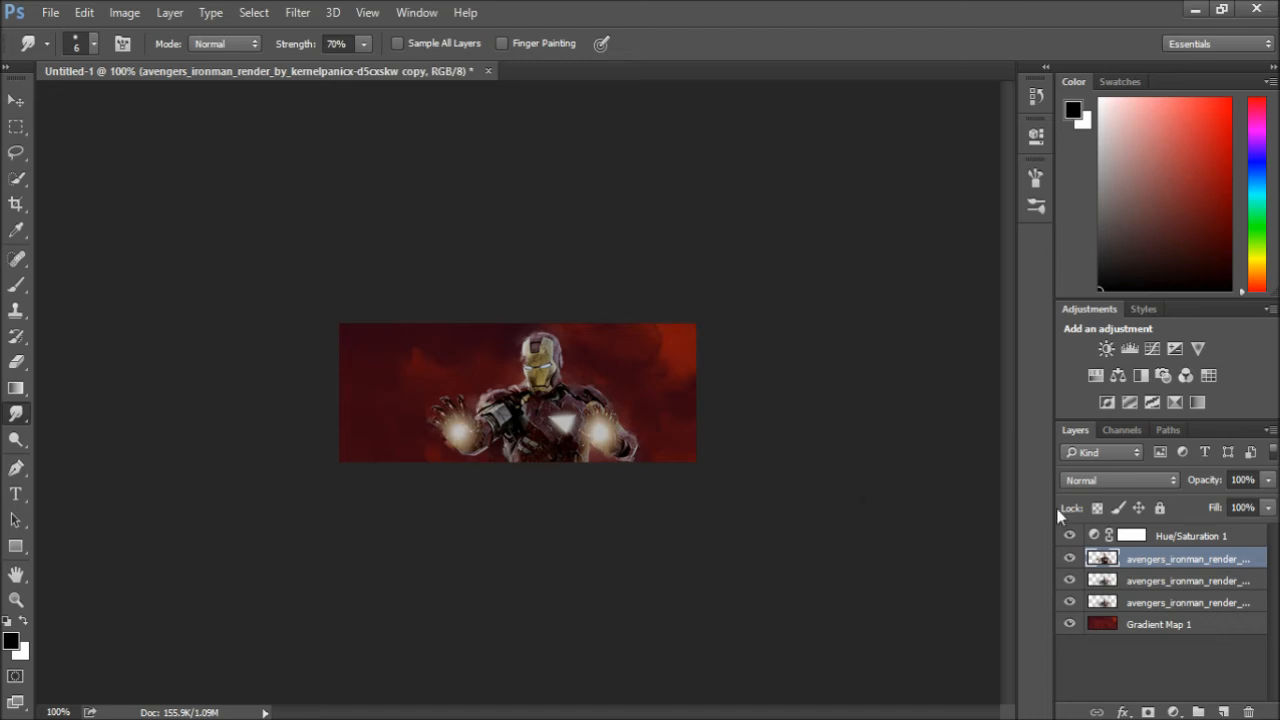
{"action": "left_click_drag", "start_coordinate": [1204, 480], "coordinate": [1215, 480]}
{"action": "left_click", "coordinate": [1238, 672]}
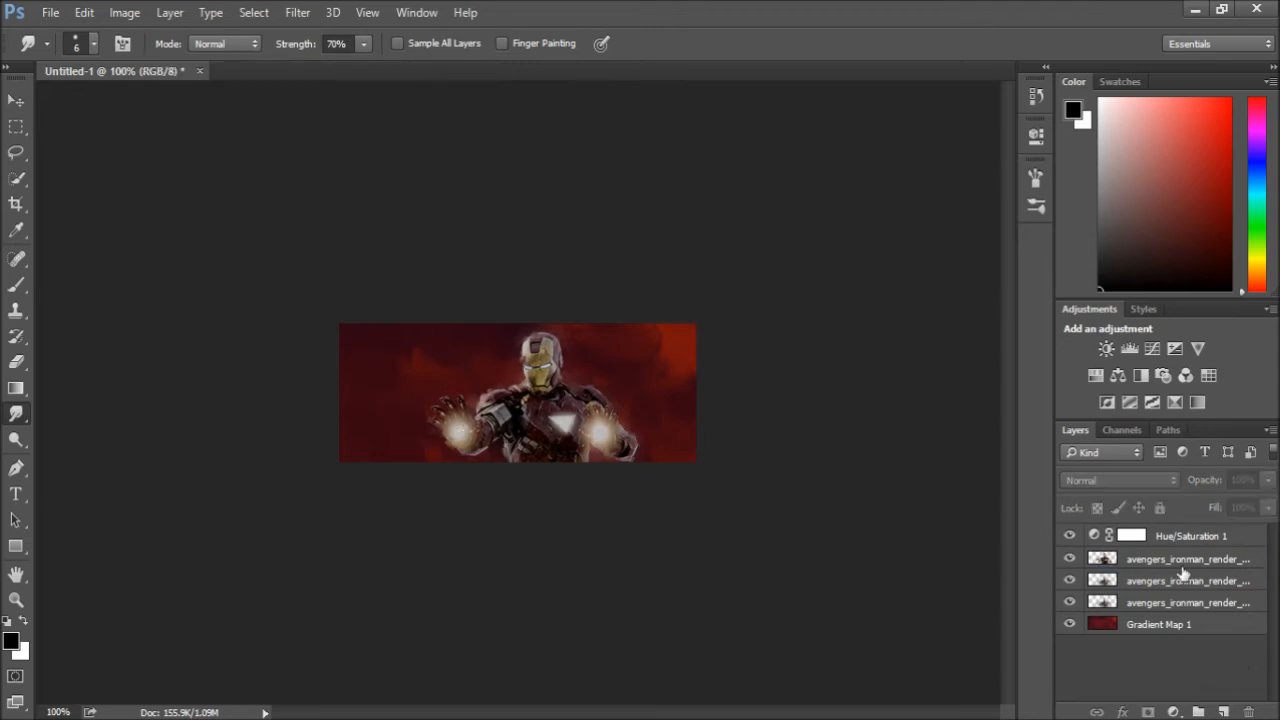
Add an empty layer above the topmost render and move it above the Hue/Saturation adjustment layer
{"action": "left_click", "coordinate": [1183, 573]}
{"action": "left_click", "coordinate": [1181, 566]}
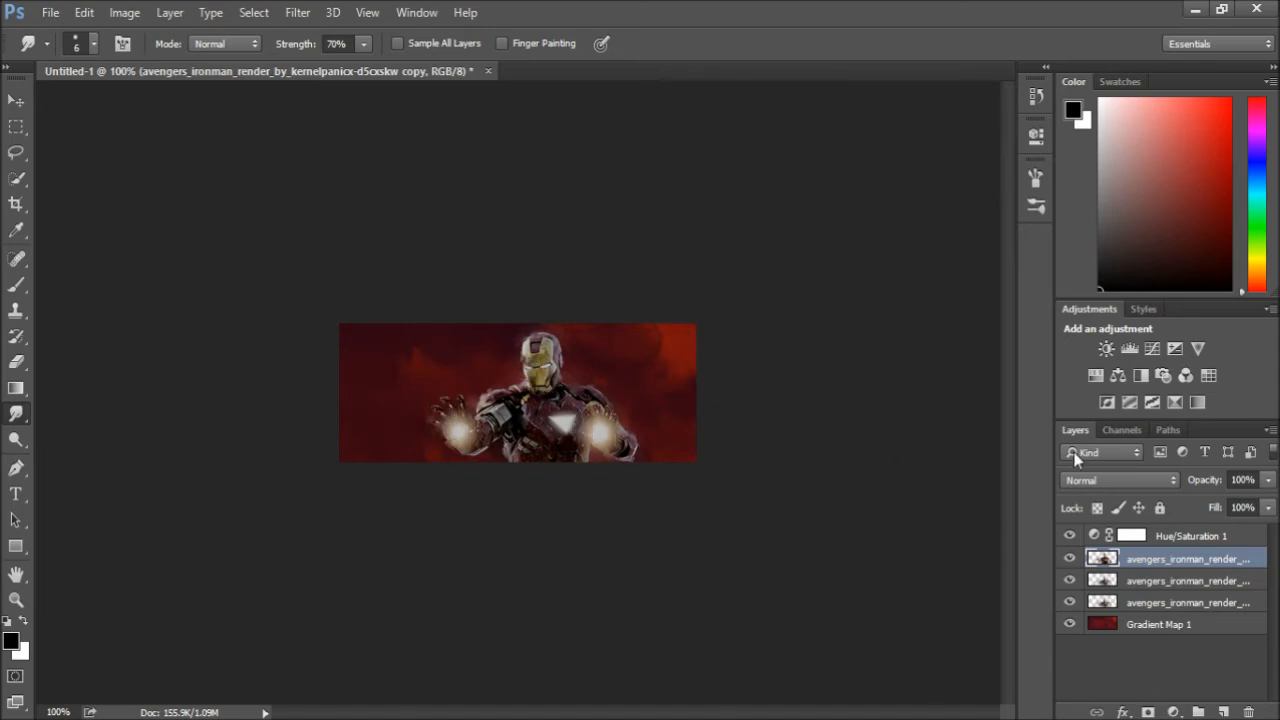
{"action": "left_click", "coordinate": [1223, 712]}
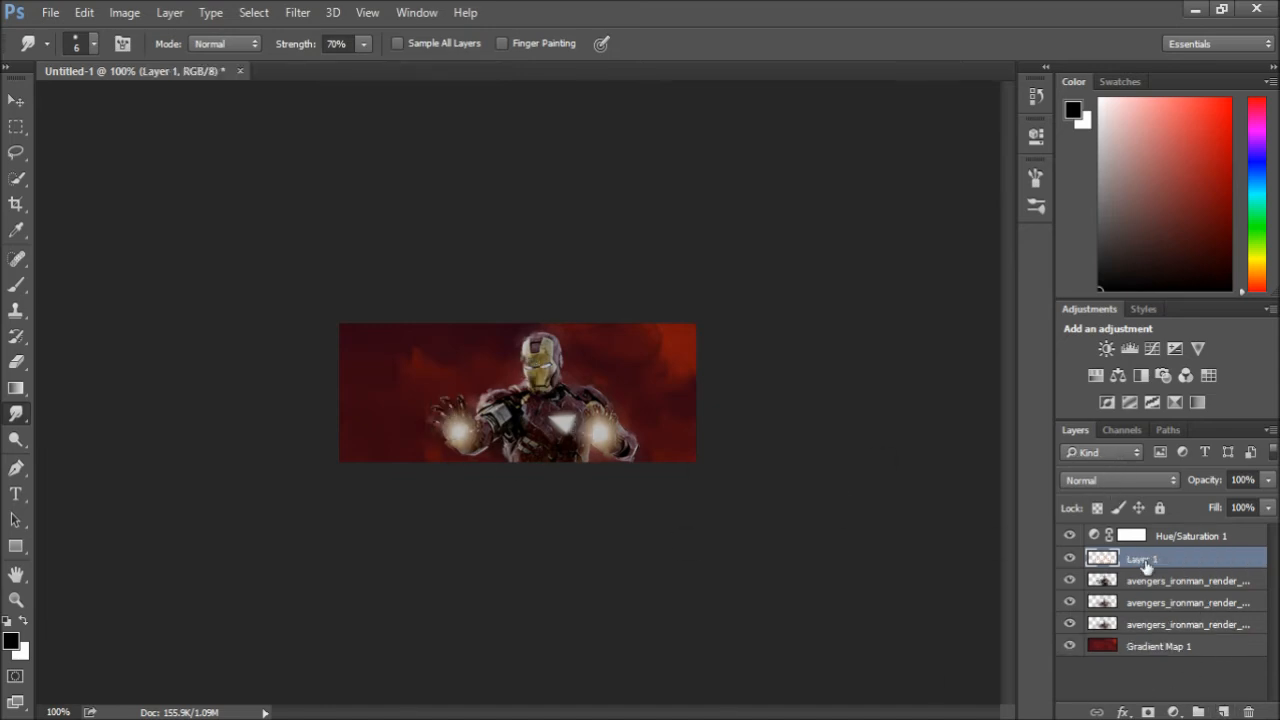
{"action": "left_click_drag", "start_coordinate": [1150, 530], "coordinate": [1150, 526]}
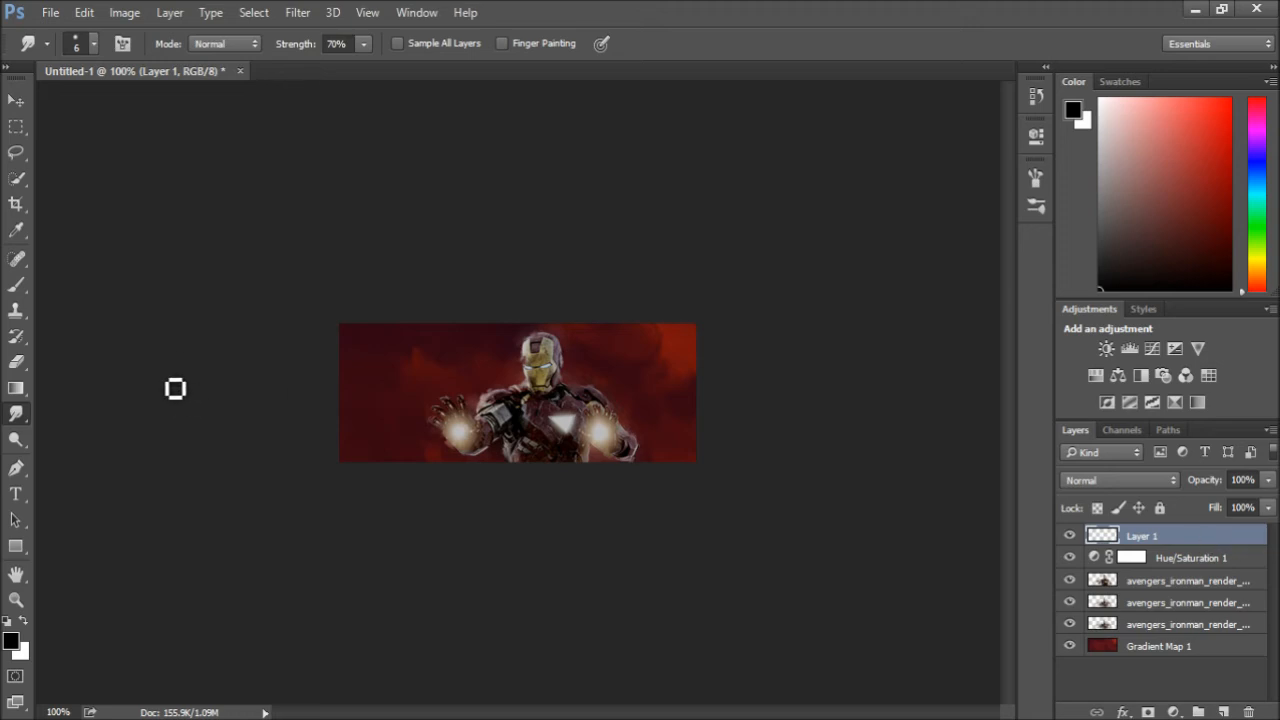
Paint Iron Man's left-hand eye red and the other eye blue on the empty top layer with a 10 px brush
{"action": "left_click", "coordinate": [18, 286]}
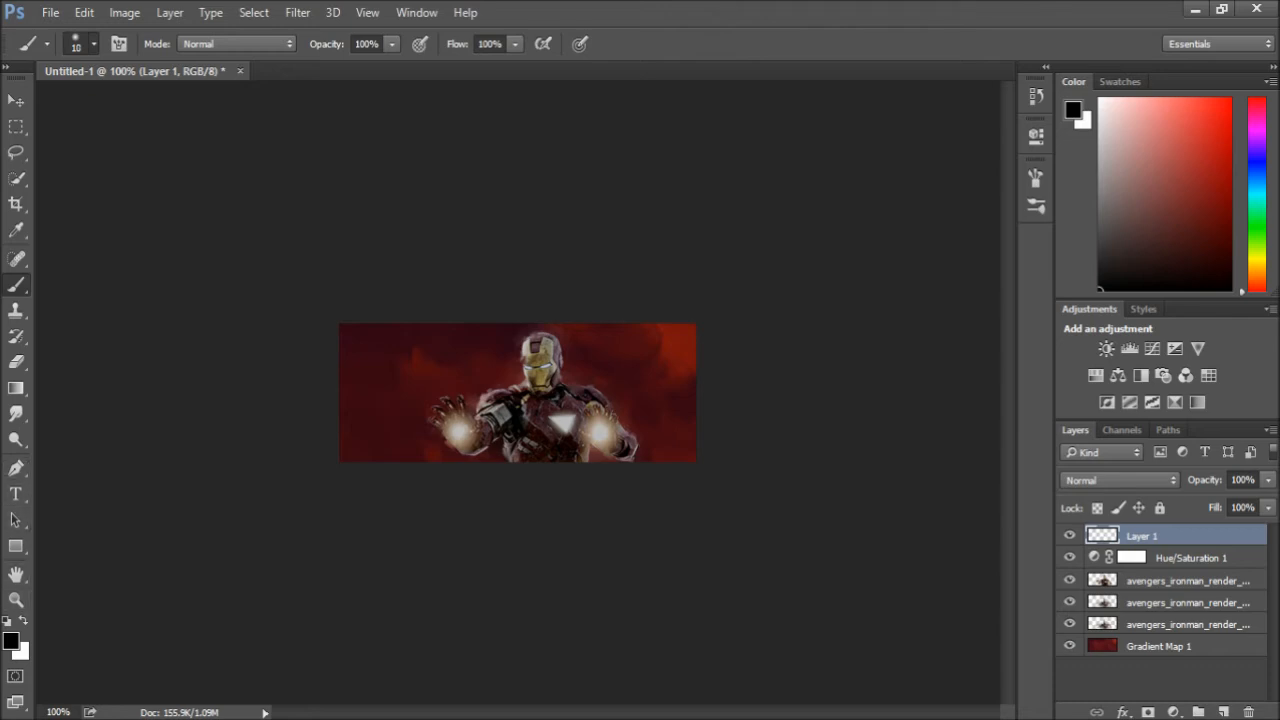
{"action": "key", "text": "i"}
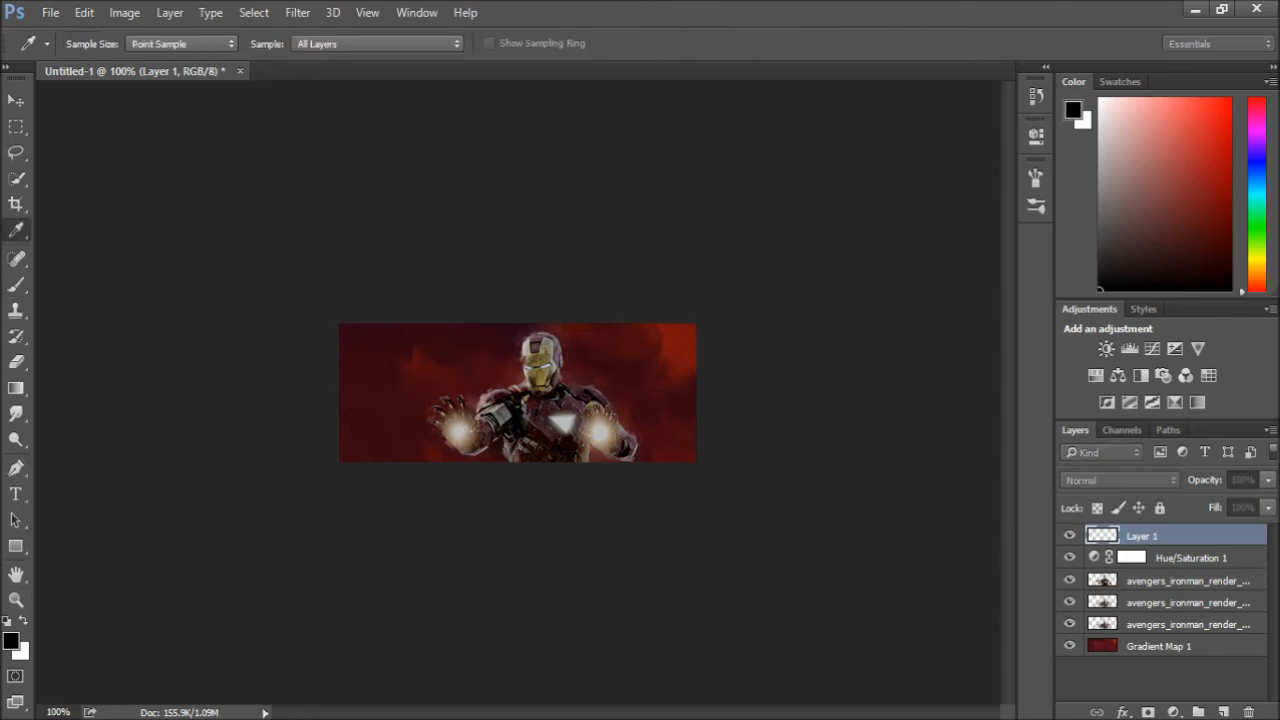
{"action": "left_click", "coordinate": [803, 173]}
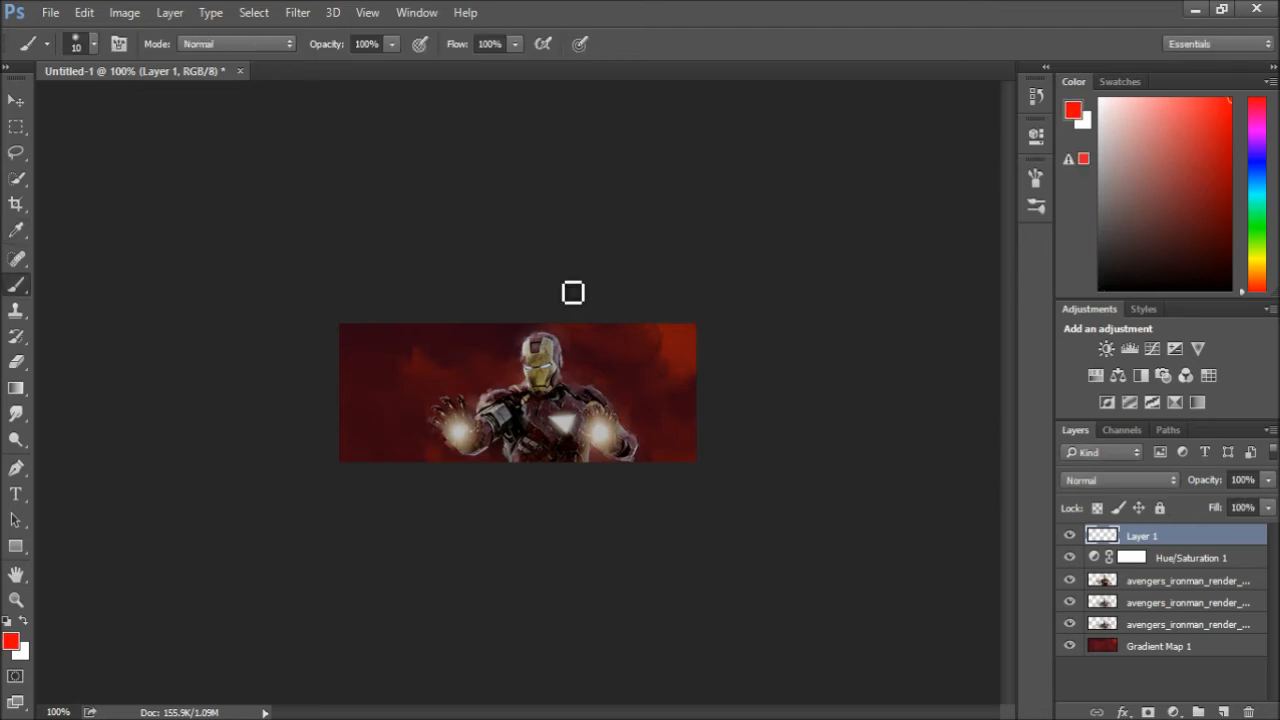
{"action": "left_click_drag", "start_coordinate": [523, 366], "coordinate": [539, 377]}
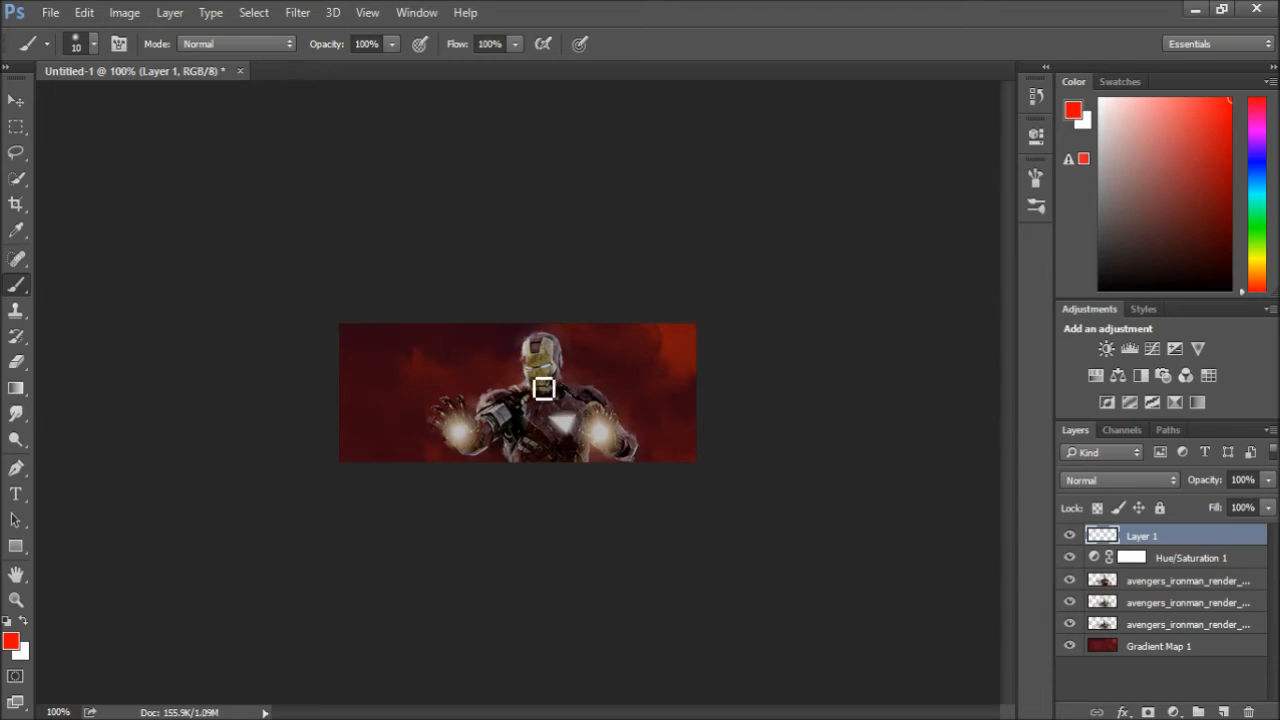
{"action": "left_click", "coordinate": [527, 367]}
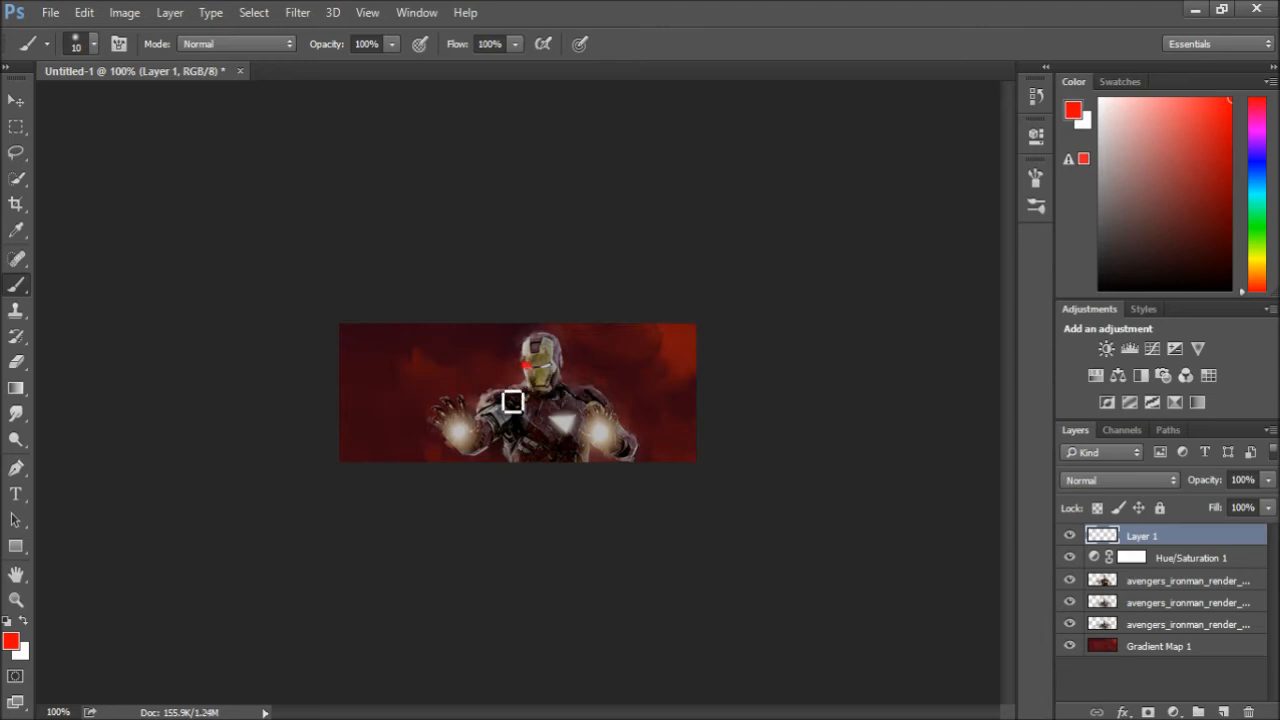
{"action": "key", "text": "i"}
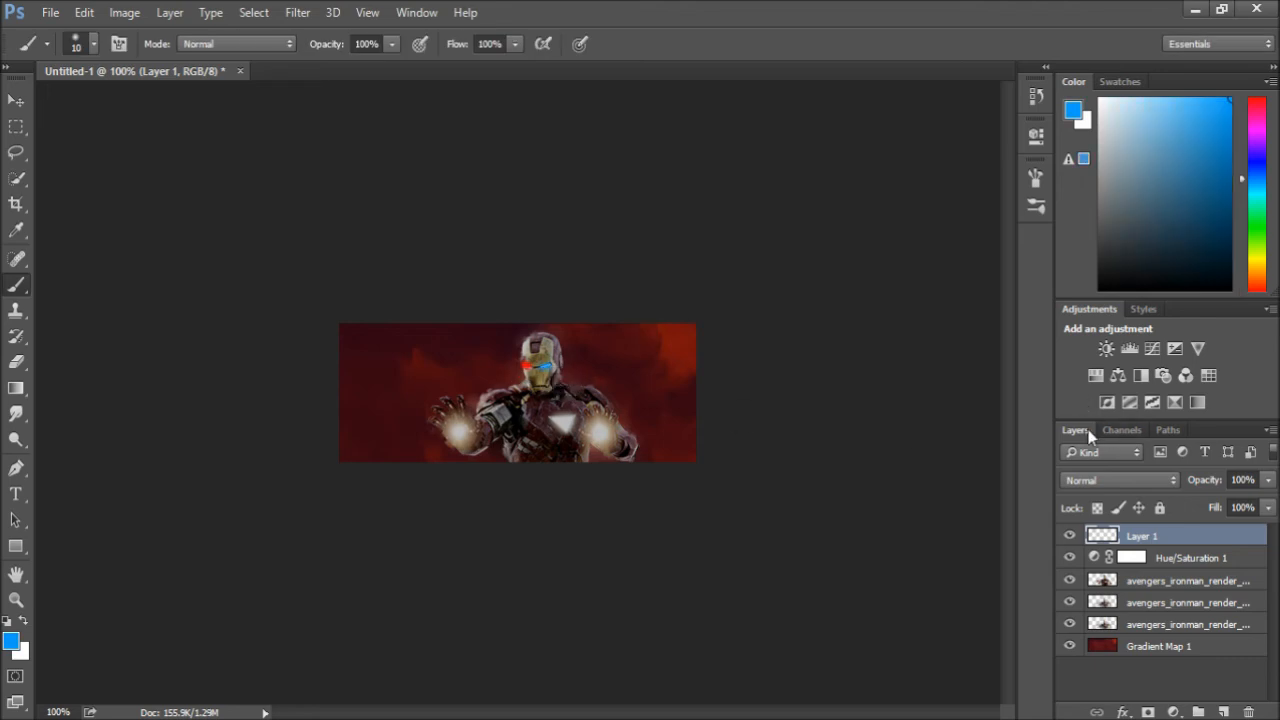
Set the painted eye layer's blend mode to Screen and fine-tune the placement of its colours over the eyes
{"action": "left_click", "coordinate": [1097, 479]}
{"action": "left_click", "coordinate": [1075, 217]}
{"action": "left_click", "coordinate": [14, 101]}
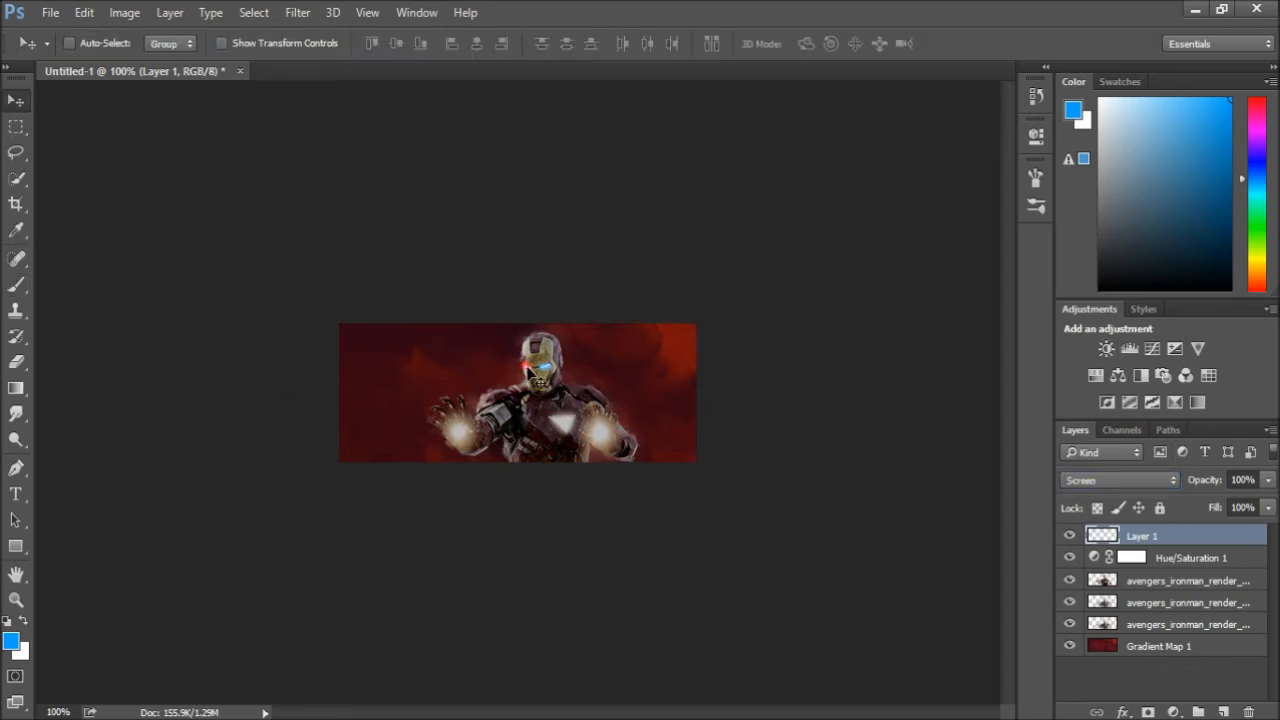
{"action": "left_click_drag", "start_coordinate": [527, 376], "coordinate": [570, 415]}
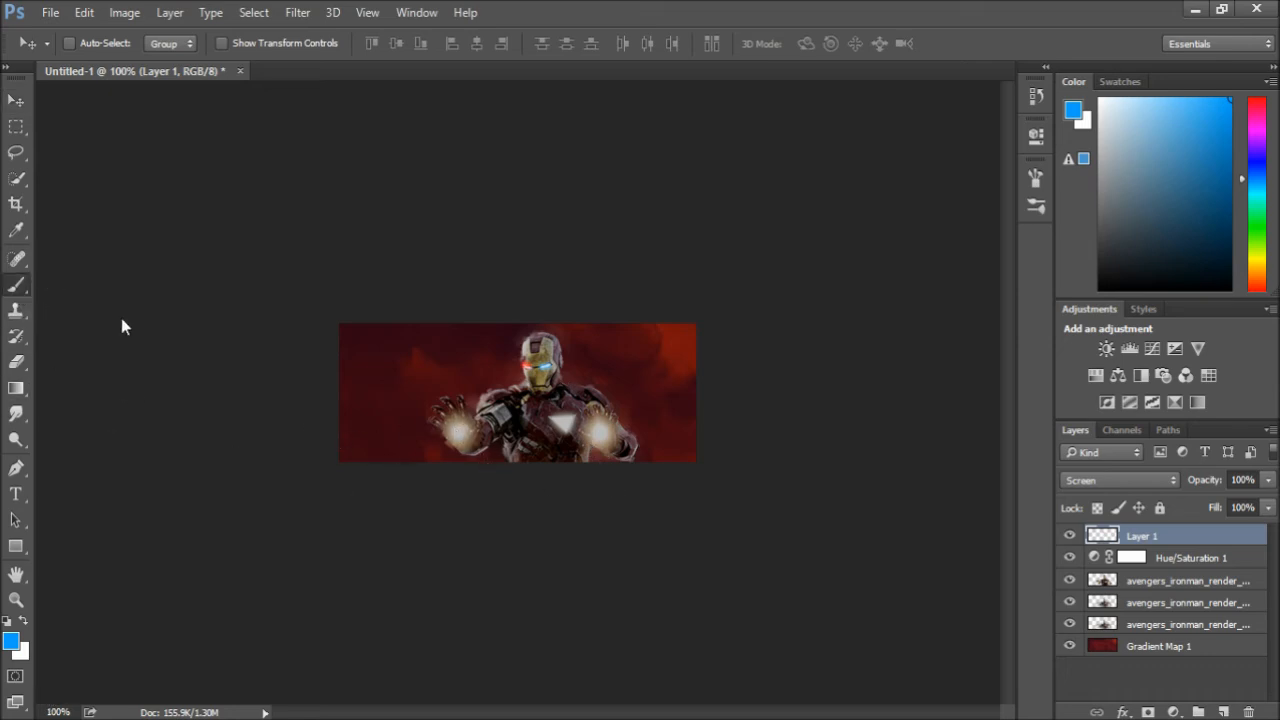
Paint a blue spot over the right-hand palm glow on a new layer with a 24 px brush and set the layer to Screen
{"action": "key", "text": "b"}
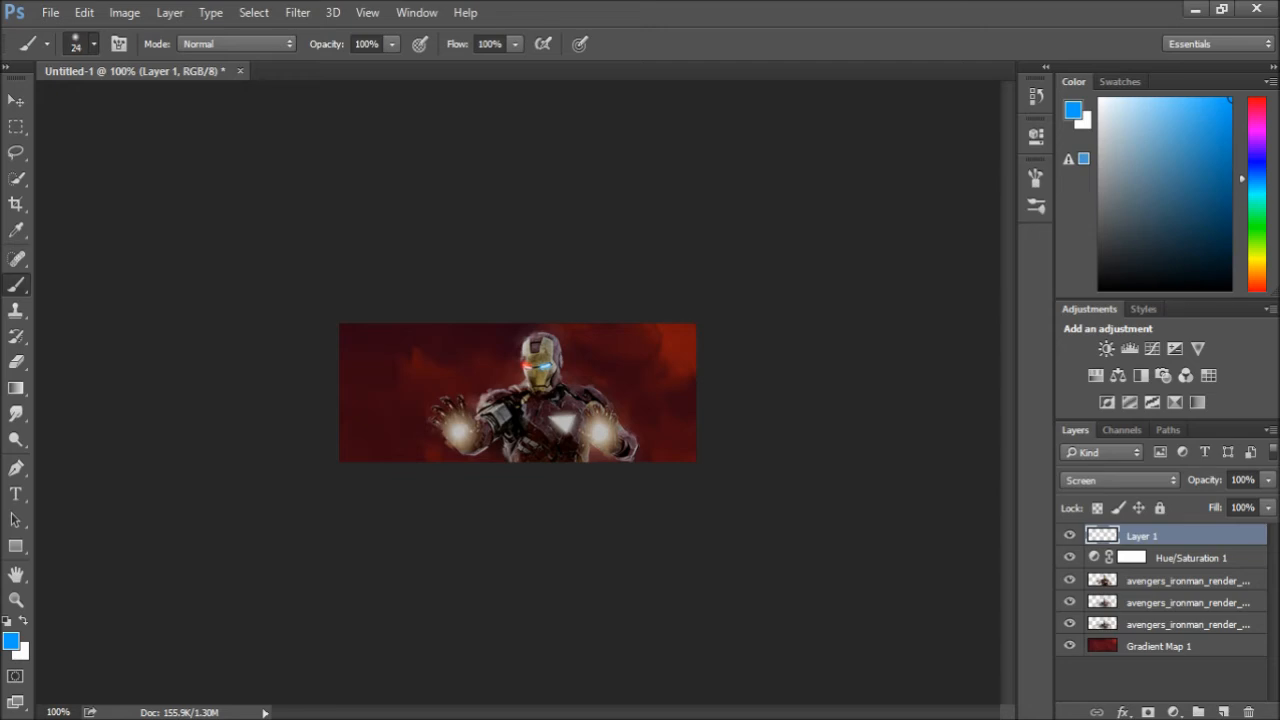
{"action": "left_click", "coordinate": [1223, 712]}
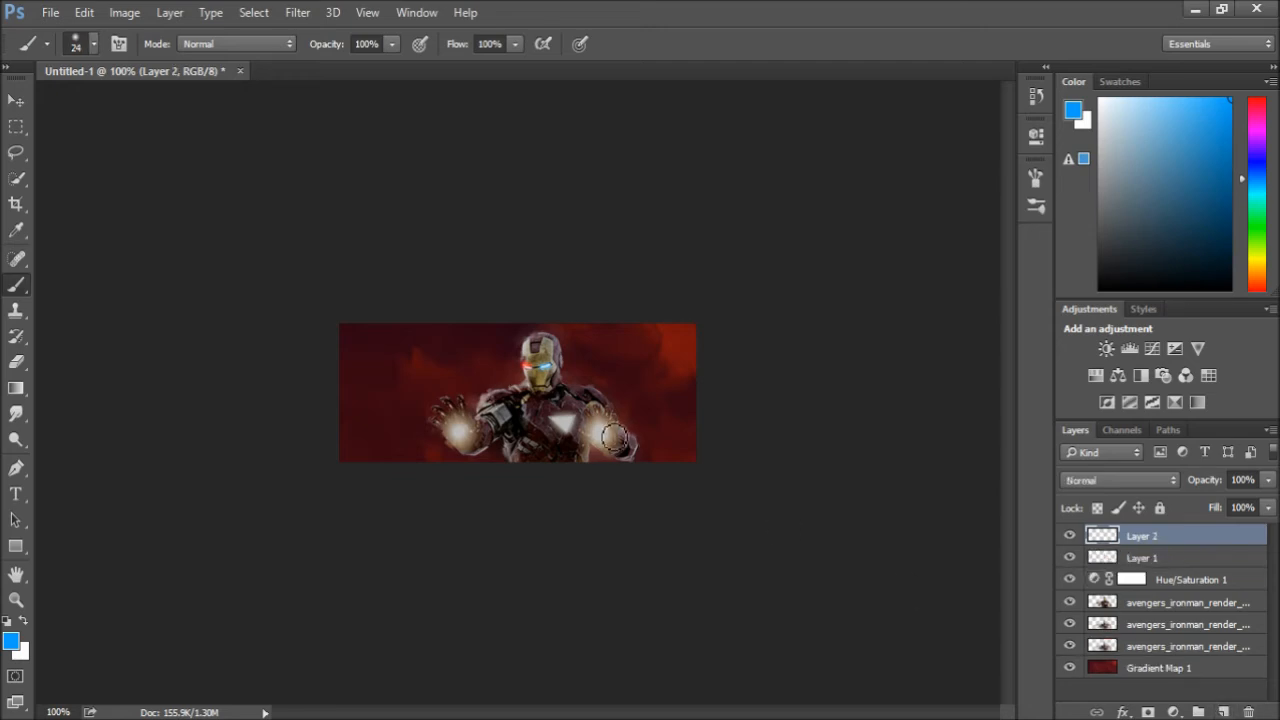
{"action": "left_click_drag", "start_coordinate": [605, 437], "coordinate": [611, 436]}
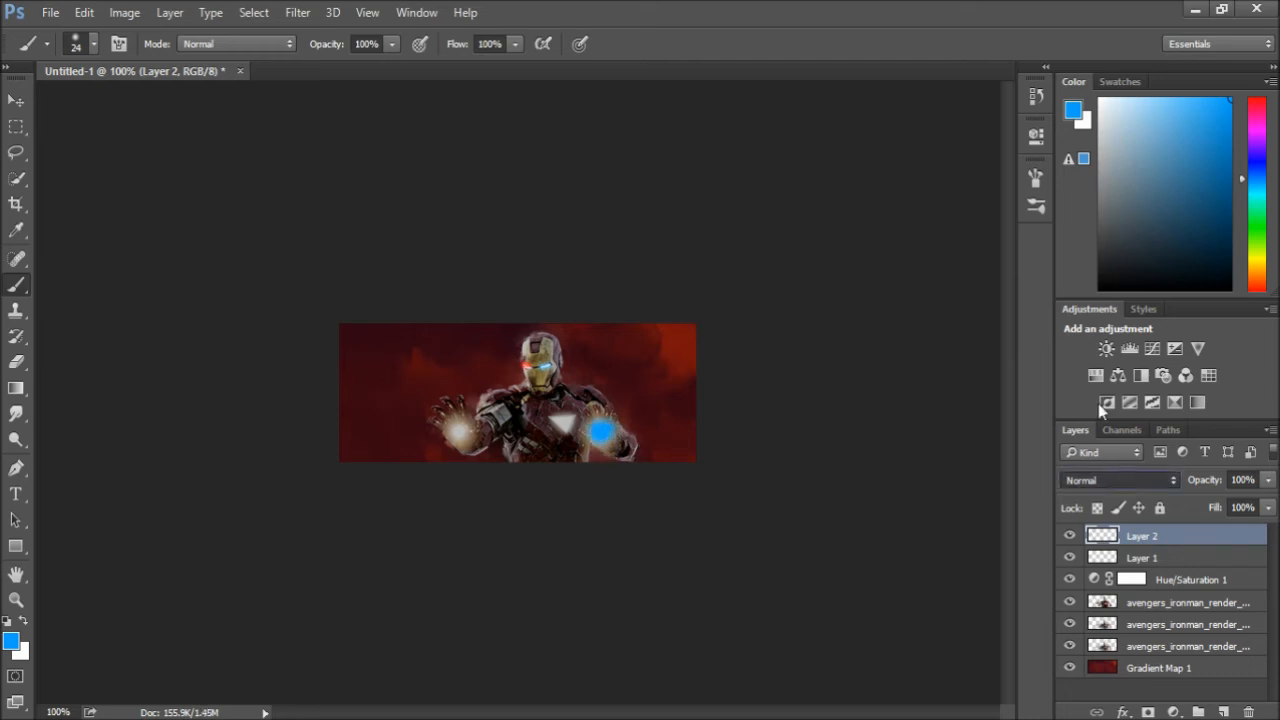
{"action": "left_click", "coordinate": [1072, 210]}
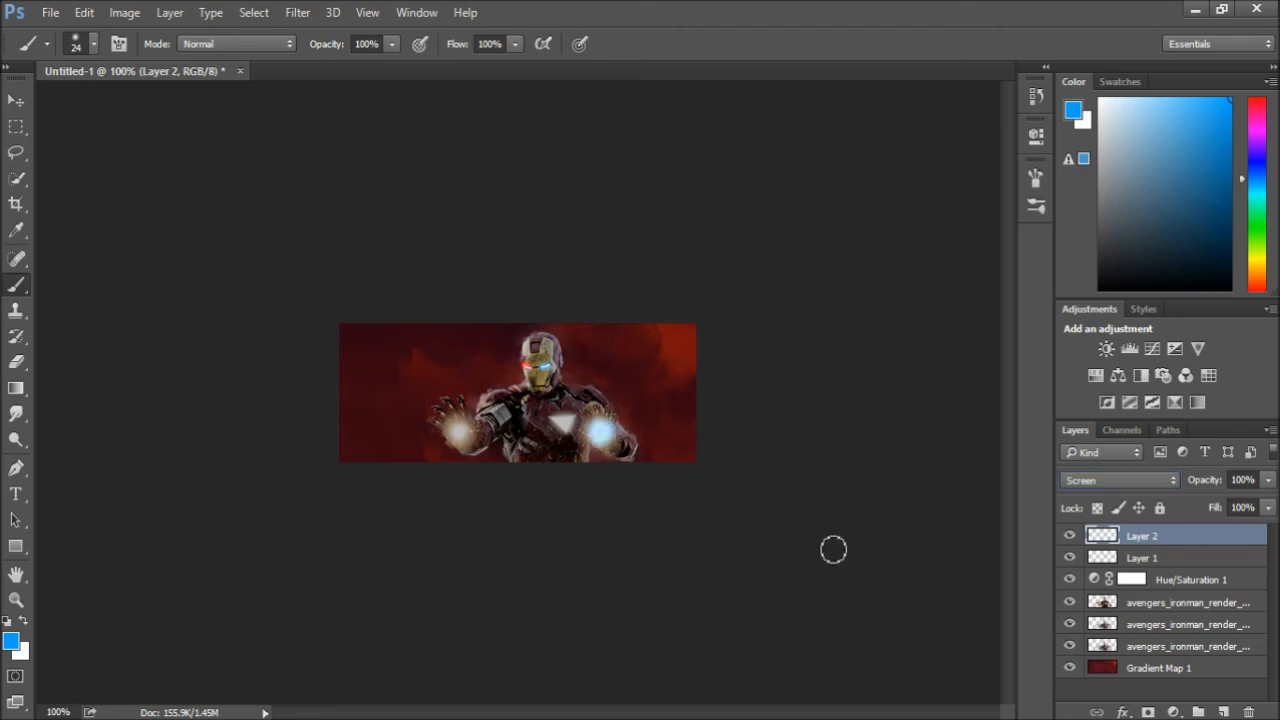
Paint bright red over the left-hand palm glow on the same layer with the 24 px brush
{"action": "key", "text": "i"}
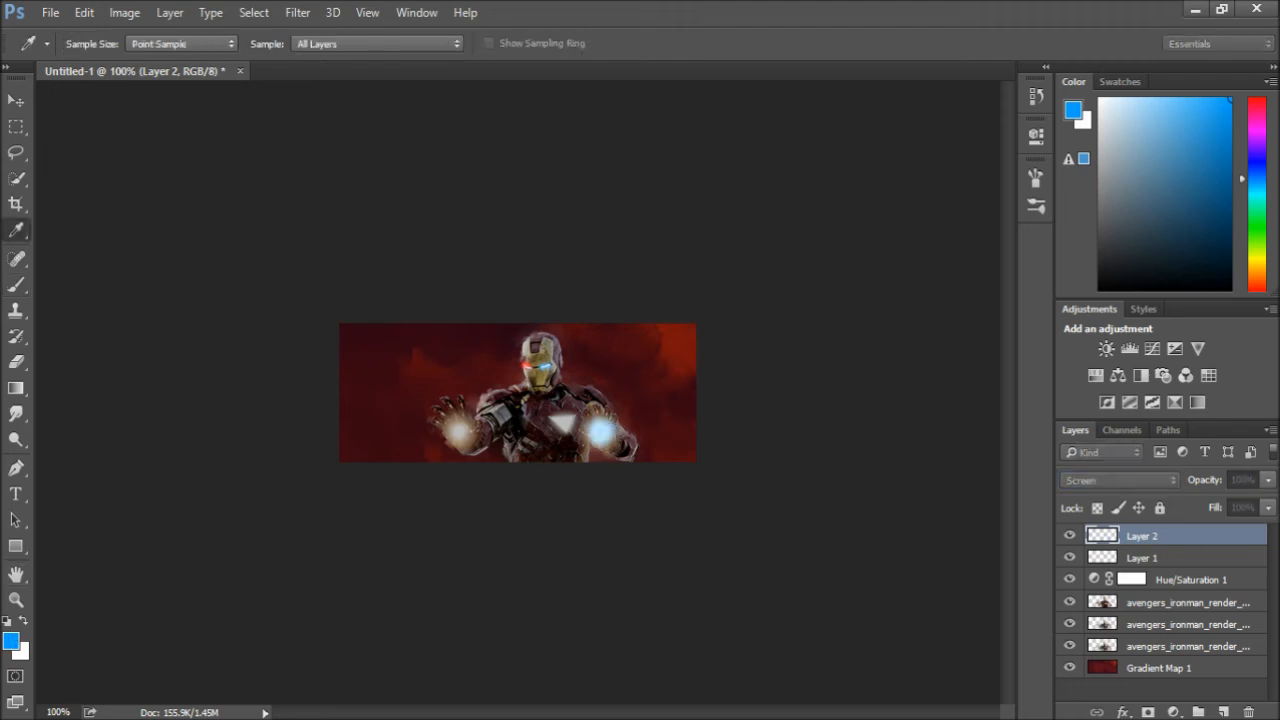
{"action": "key", "text": "Return"}
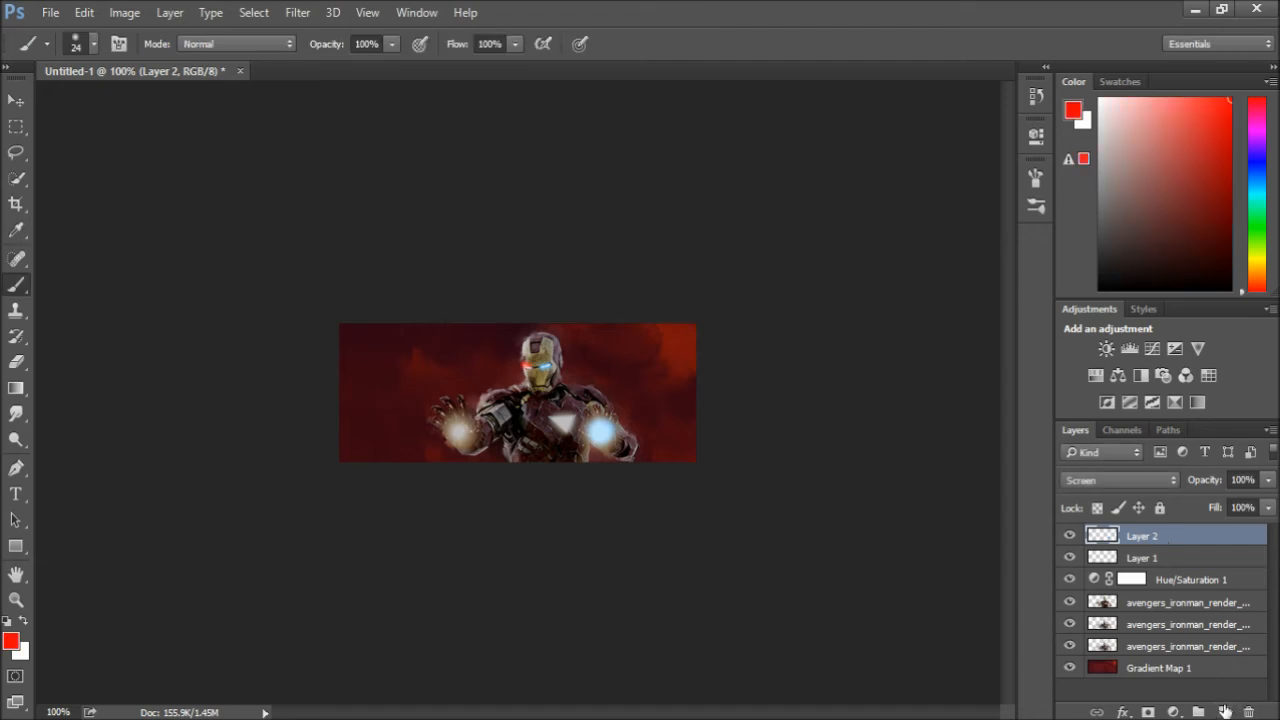
{"action": "left_click_drag", "start_coordinate": [463, 436], "coordinate": [466, 436]}
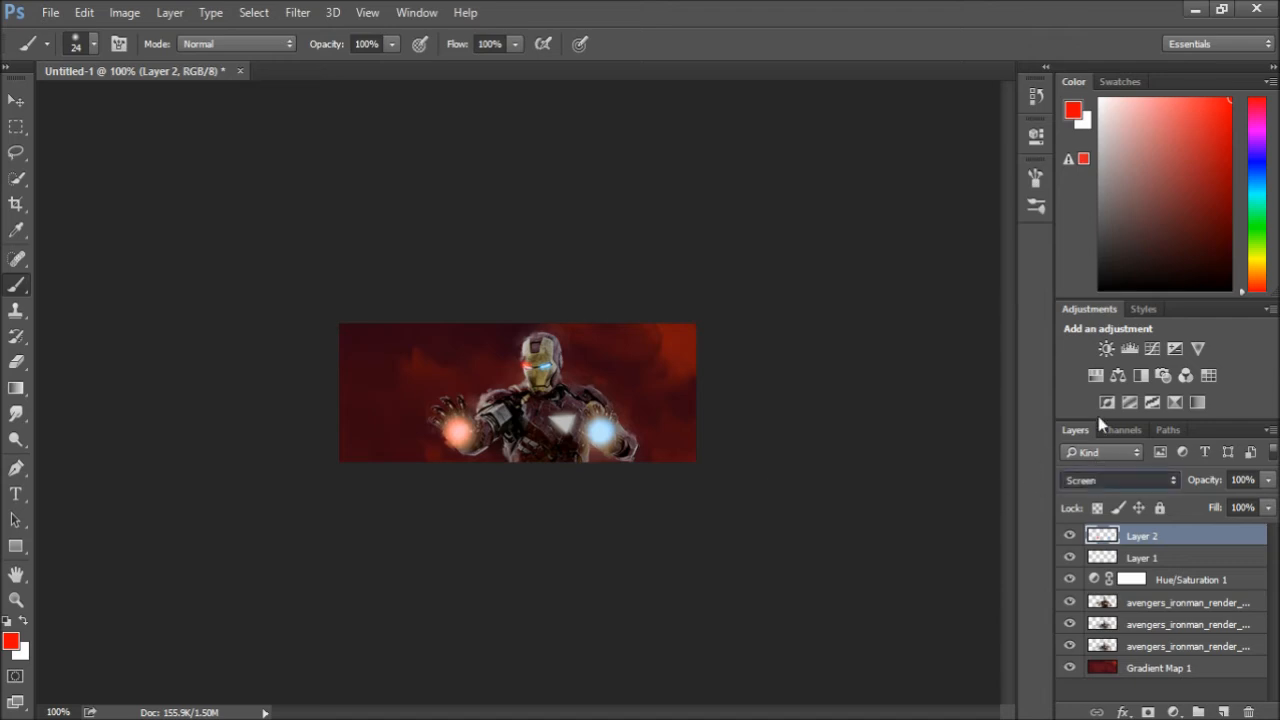
Compare Lighten and Overlay blending on the palm glow layer, settle on Screen, and set its opacity to 34%
{"action": "key", "text": "Up"}
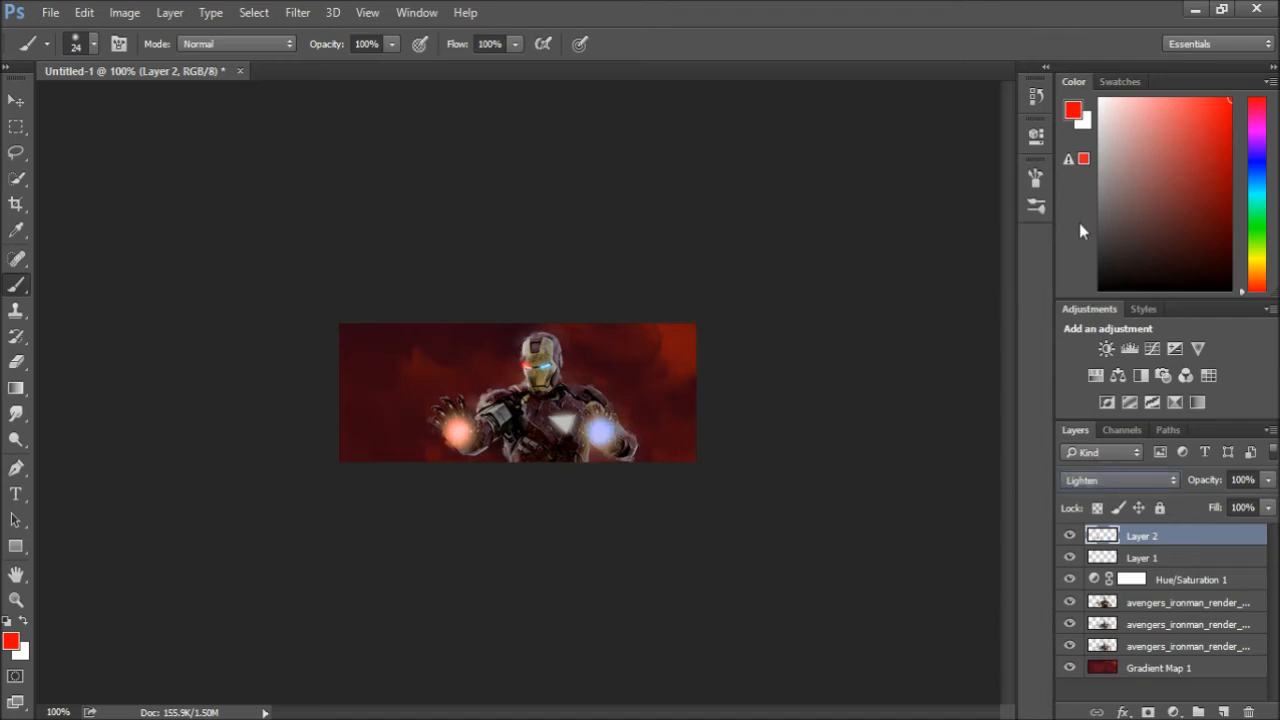
{"action": "left_click", "coordinate": [1118, 481]}
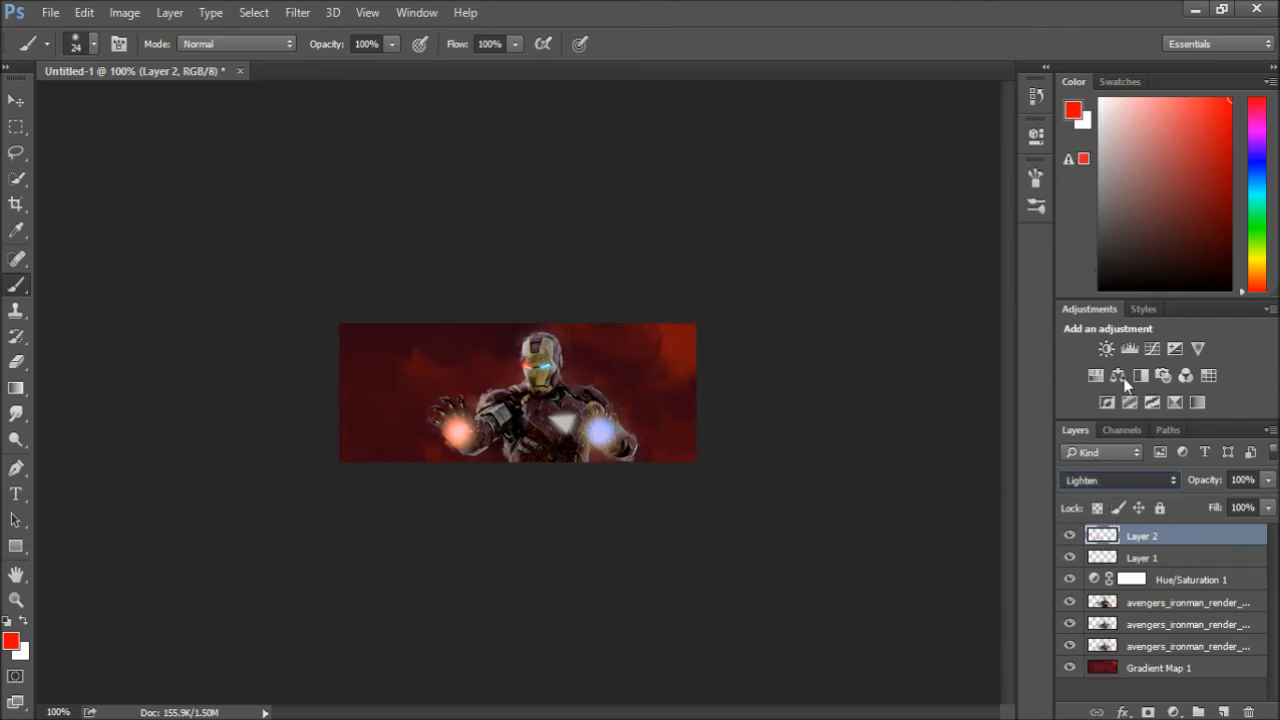
{"action": "left_click", "coordinate": [1079, 277]}
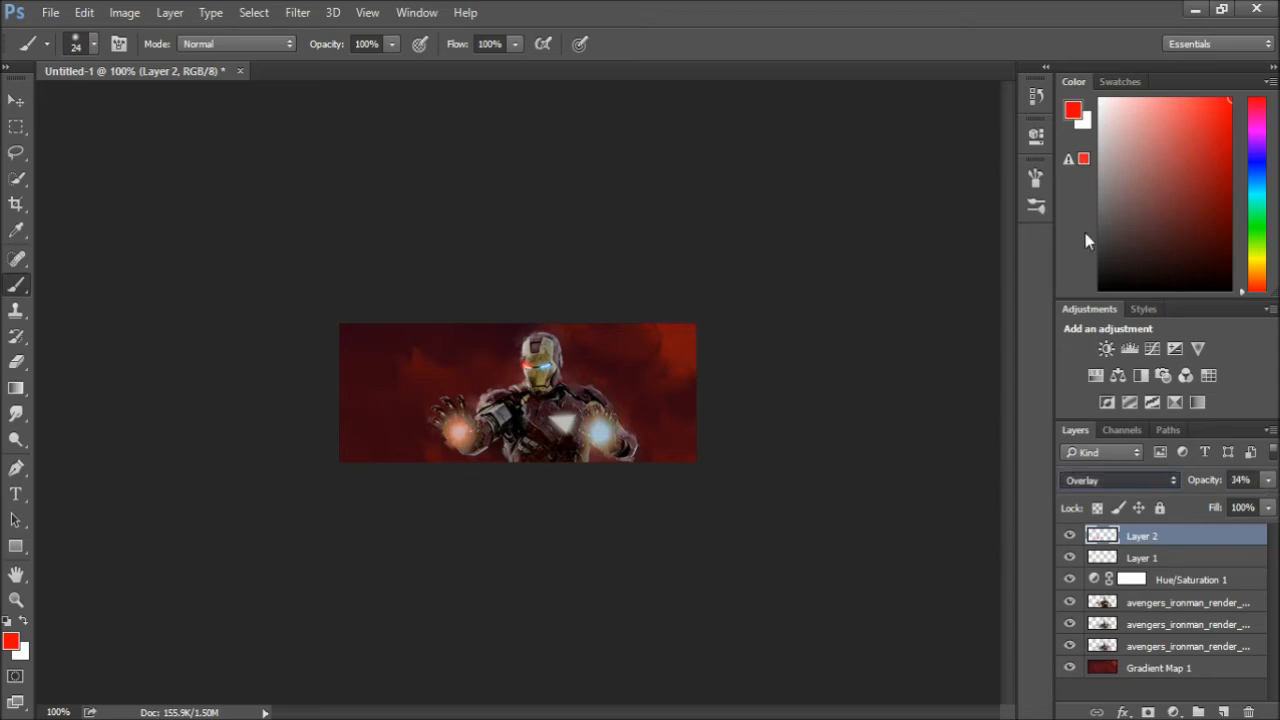
{"action": "key", "text": "Up"}
{"action": "key", "text": "Up"}
{"action": "key", "text": "Up"}
{"action": "key", "text": "Up"}
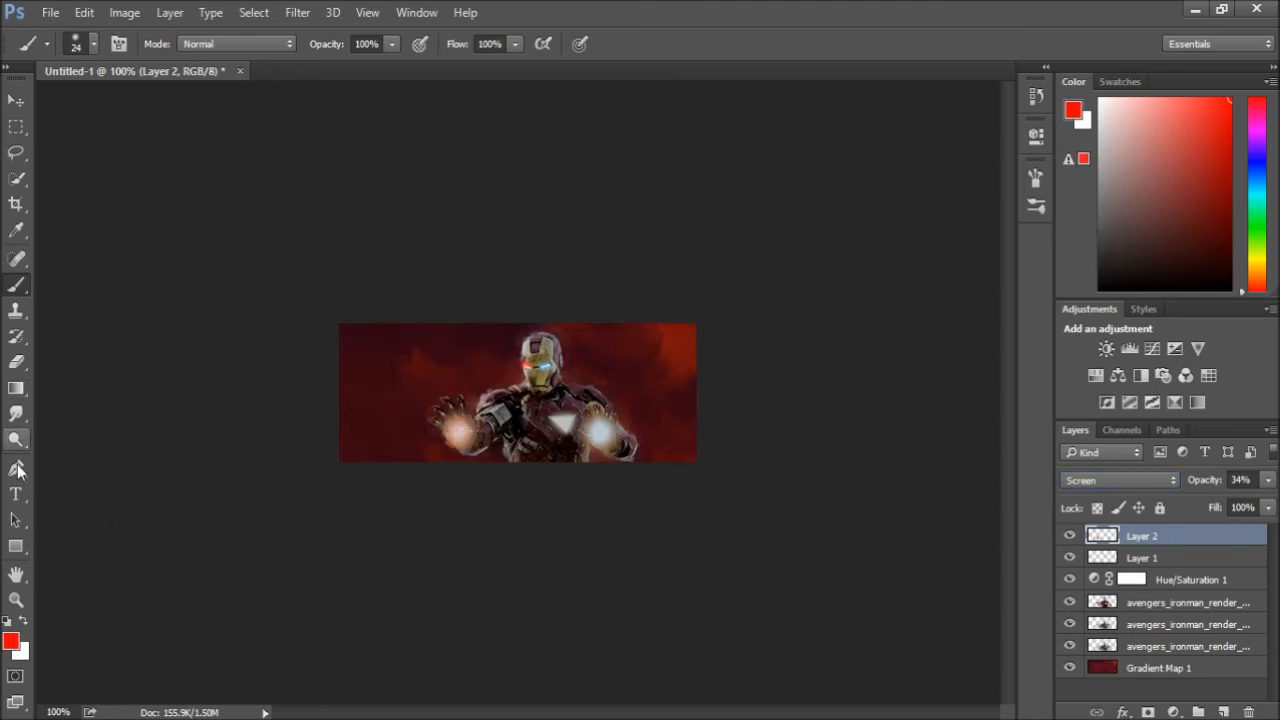
Paint darker red over the left-hand palm glow and cyan over the right-hand one on the palm glow layer
{"action": "left_click", "coordinate": [17, 231]}
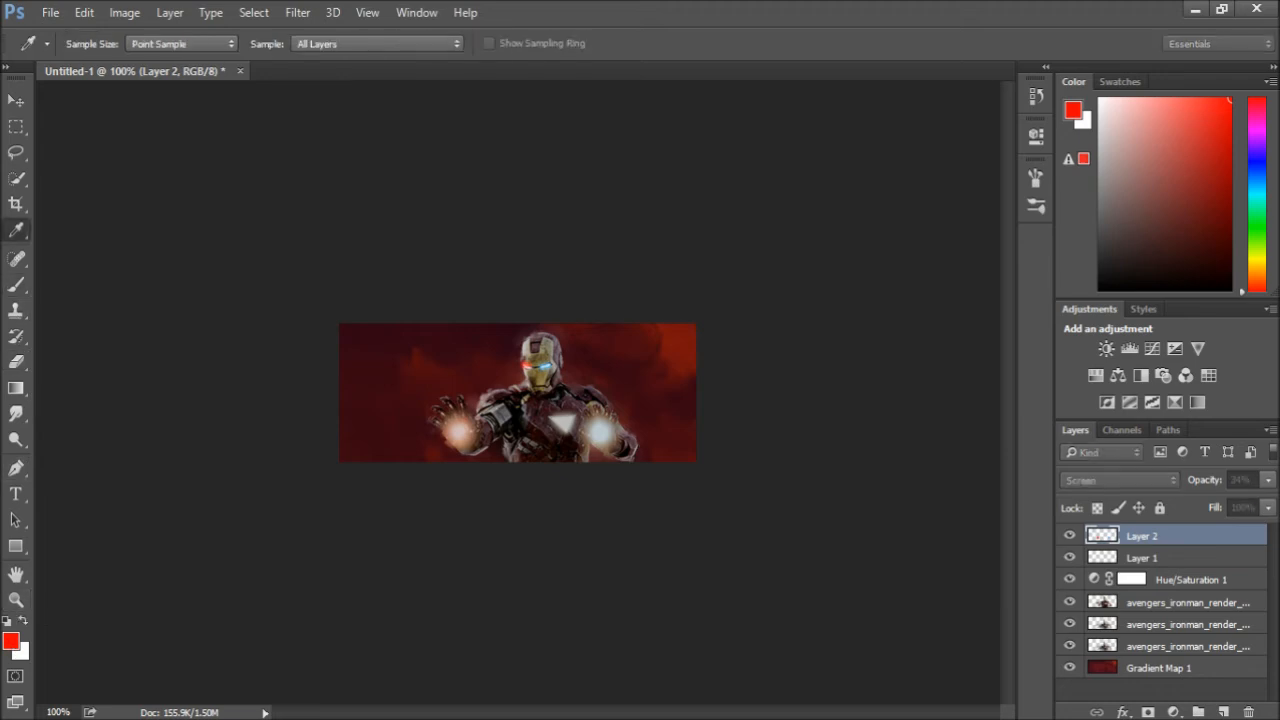
{"action": "key", "text": "Return"}
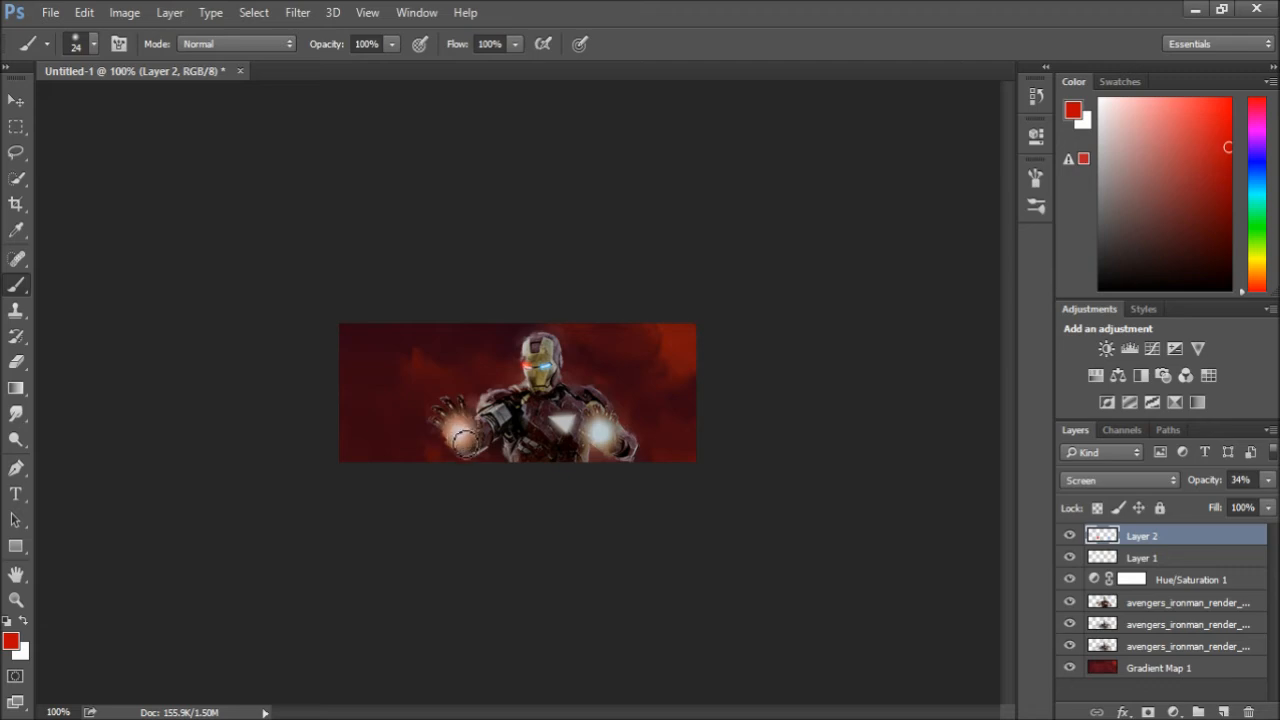
{"action": "key", "text": "i"}
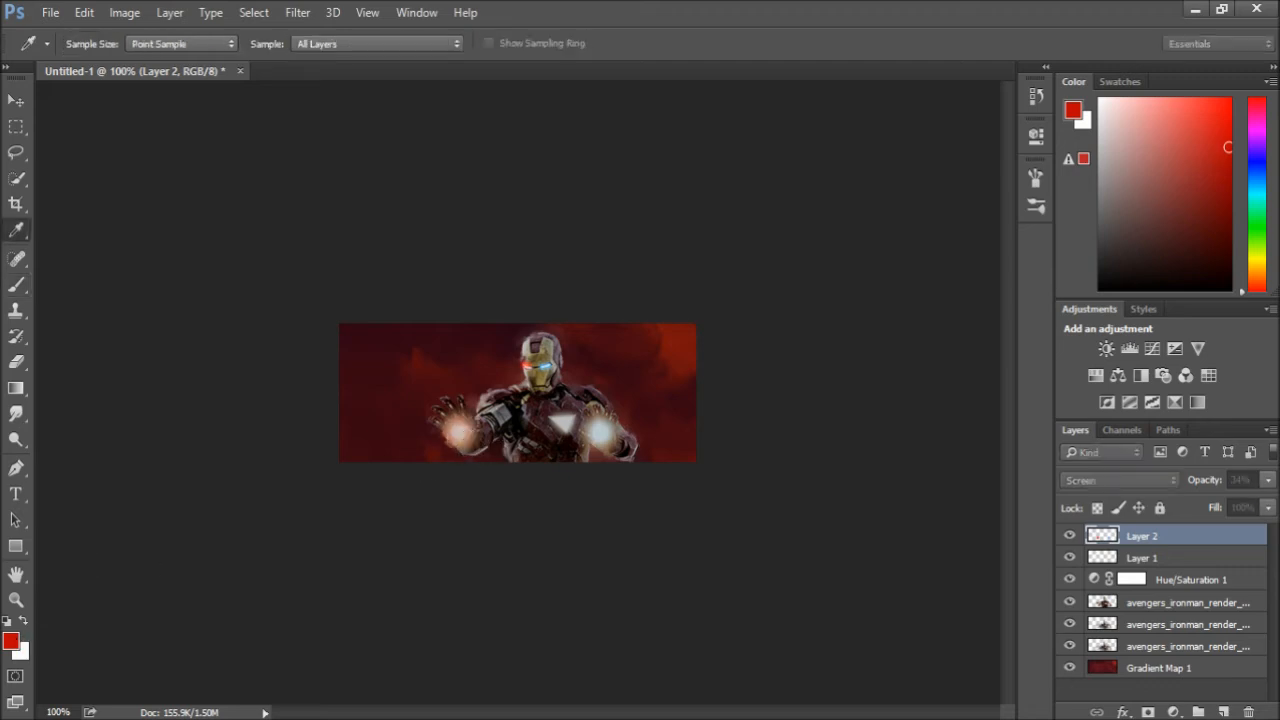
{"action": "left_click", "coordinate": [817, 197]}
{"action": "mouse_move", "coordinate": [603, 446]}
{"action": "left_mouse_down"}
{"action": "mouse_move", "coordinate": [603, 428]}
{"action": "mouse_move", "coordinate": [607, 439]}
{"action": "left_mouse_up"}
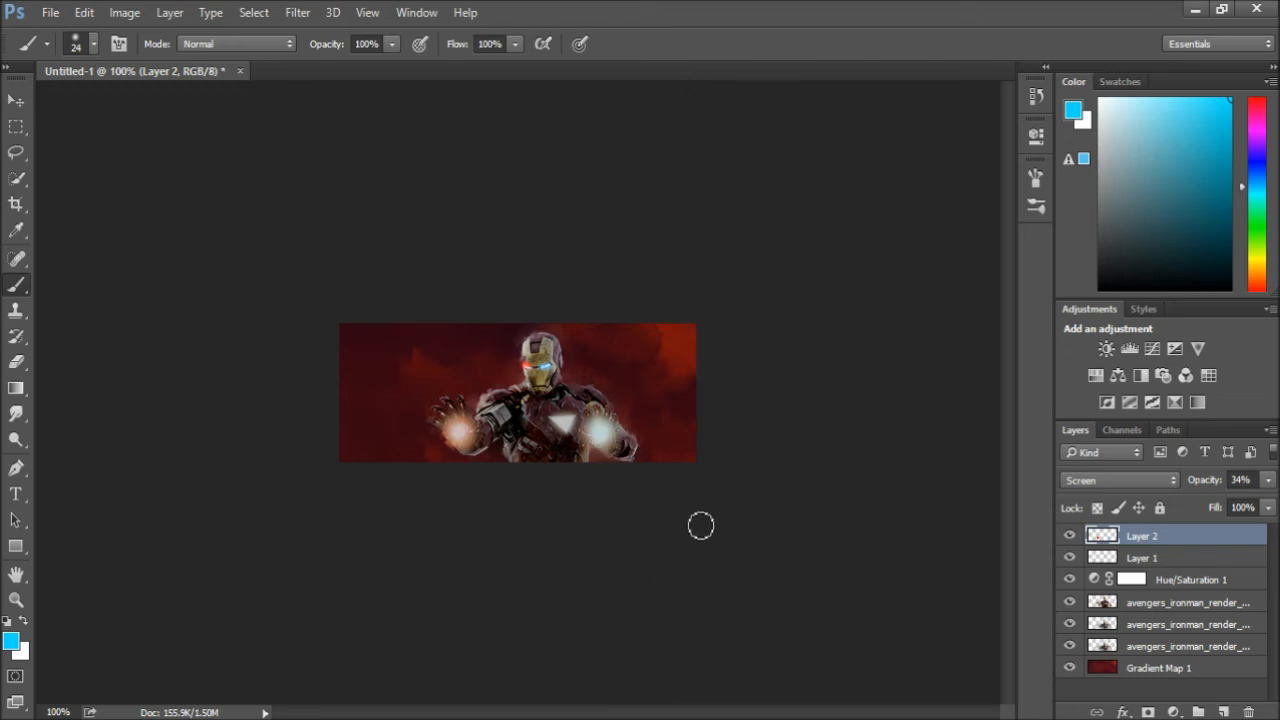
Add a new top layer and paint cyan, red and magenta spots over the chest reactor with the 24 px brush
{"action": "left_click", "coordinate": [1223, 712]}
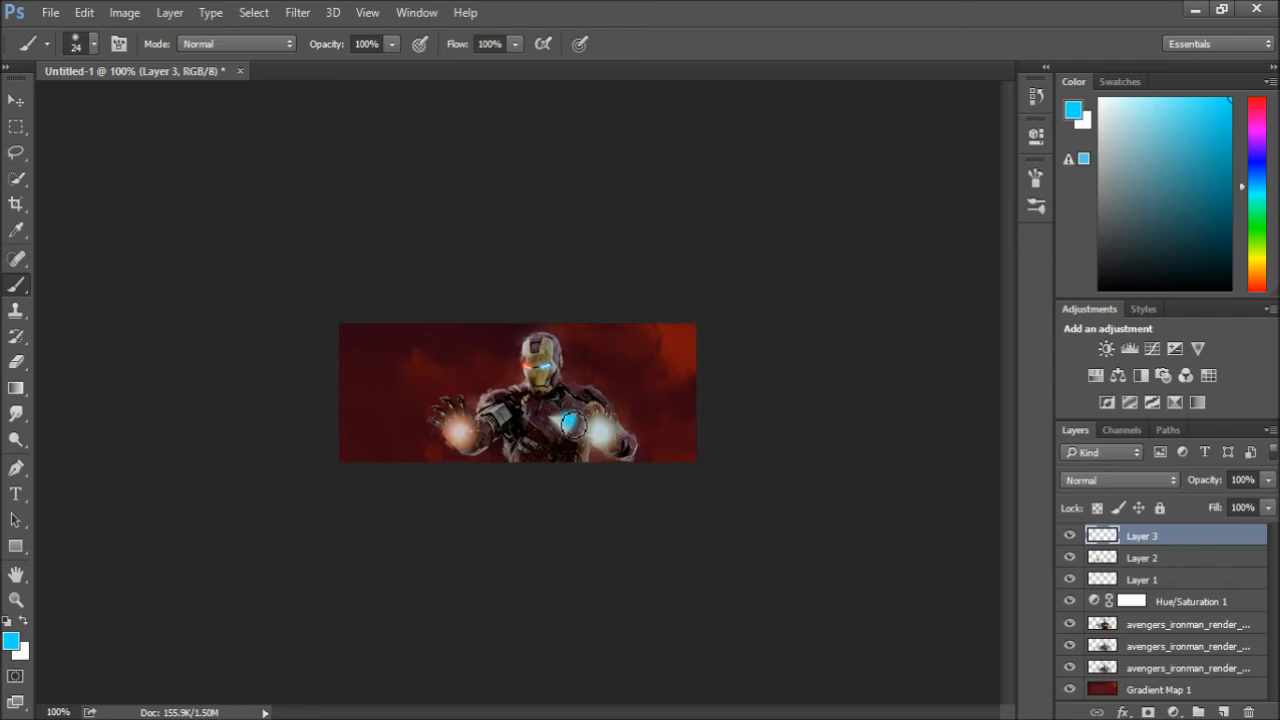
{"action": "key", "text": "i"}
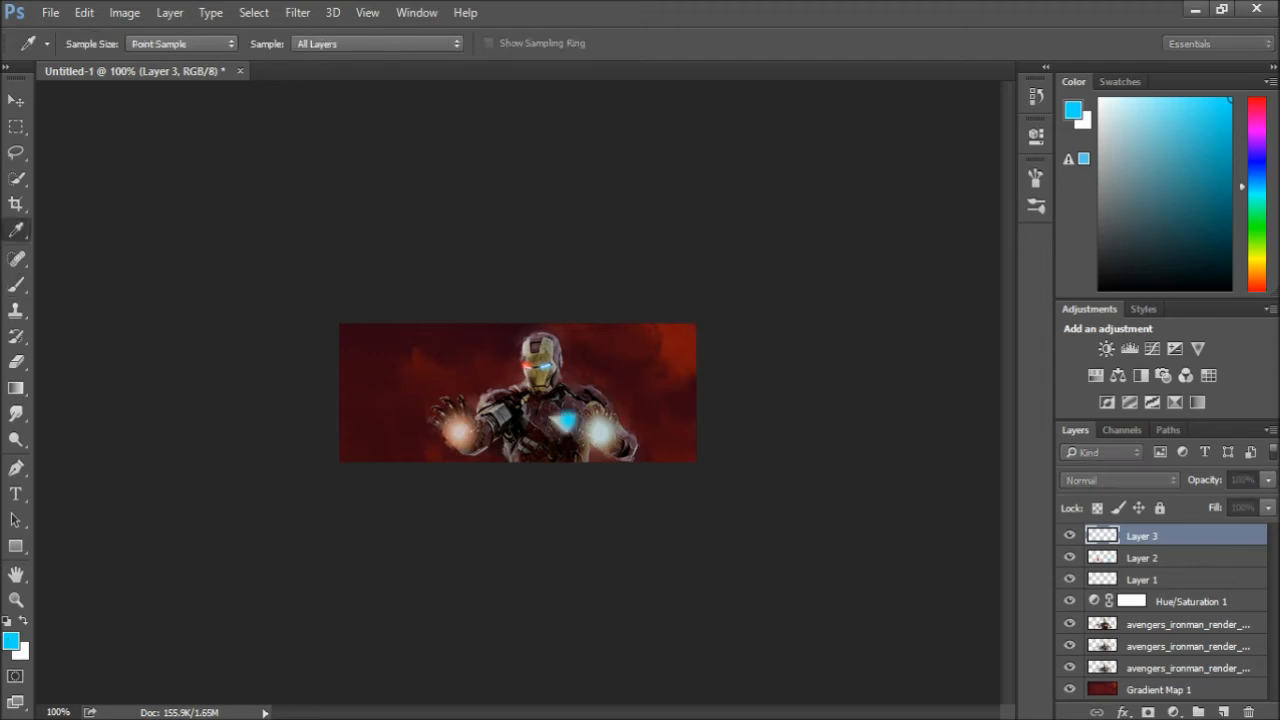
{"action": "key", "text": "Return"}
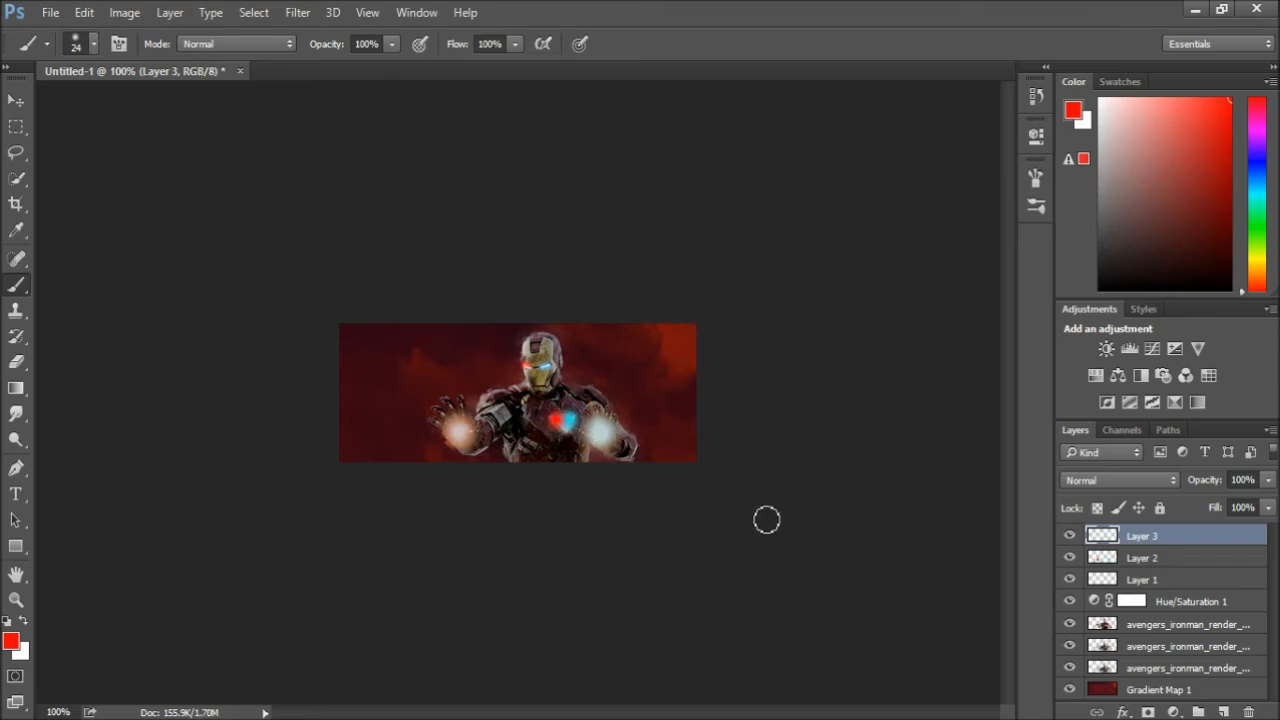
{"action": "key", "text": "i"}
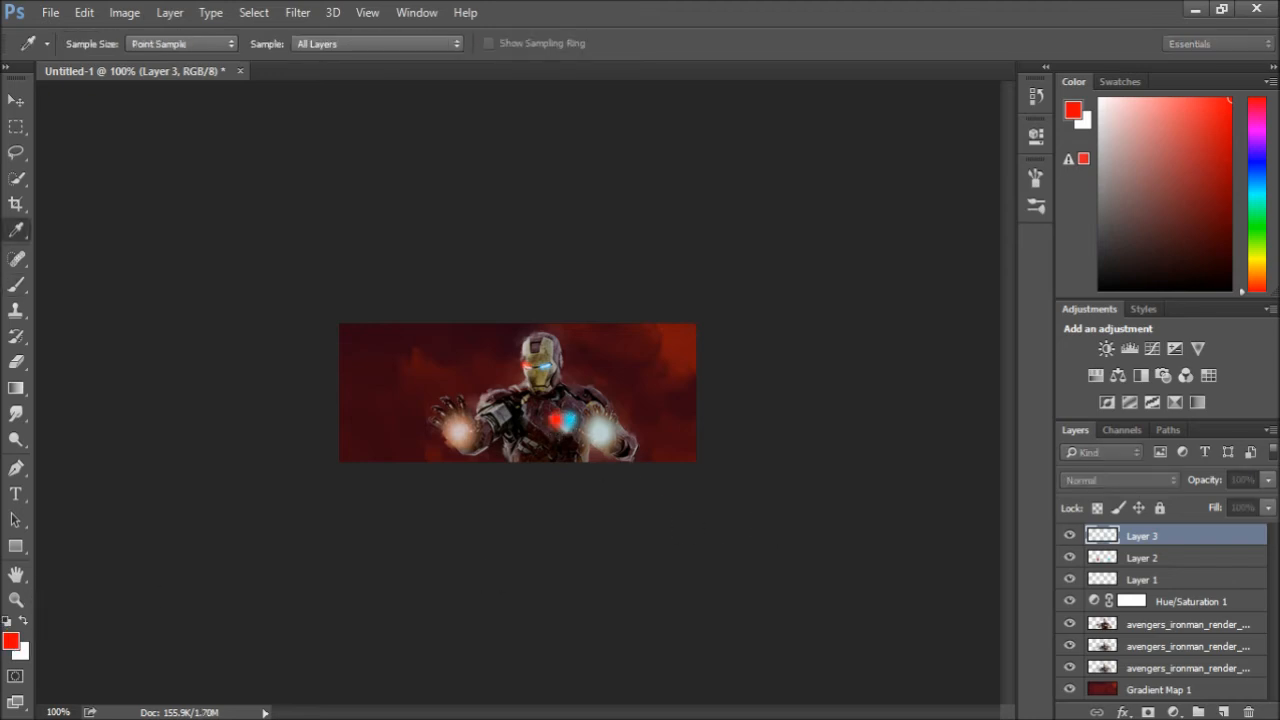
{"action": "key", "text": "Return"}
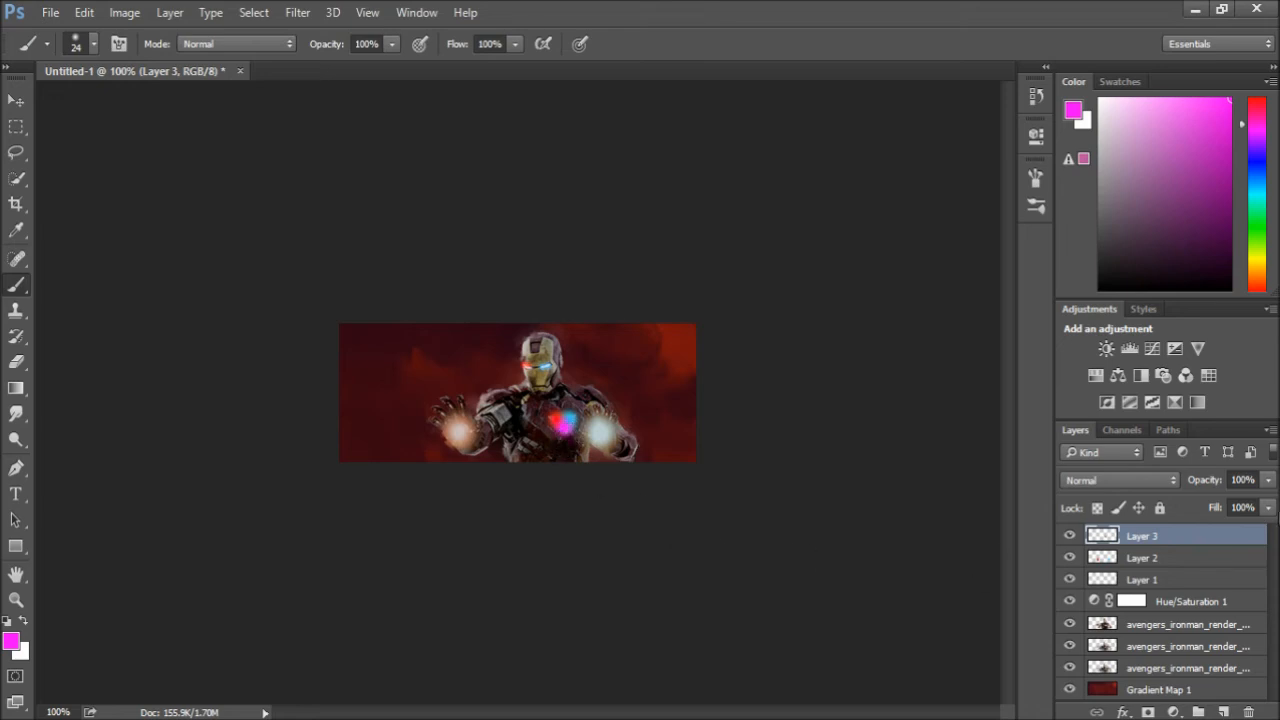
Set the chest reactor colour layer to Screen at 66% opacity and lower the eye colour layer's opacity to 70%
{"action": "left_click", "coordinate": [1078, 213]}
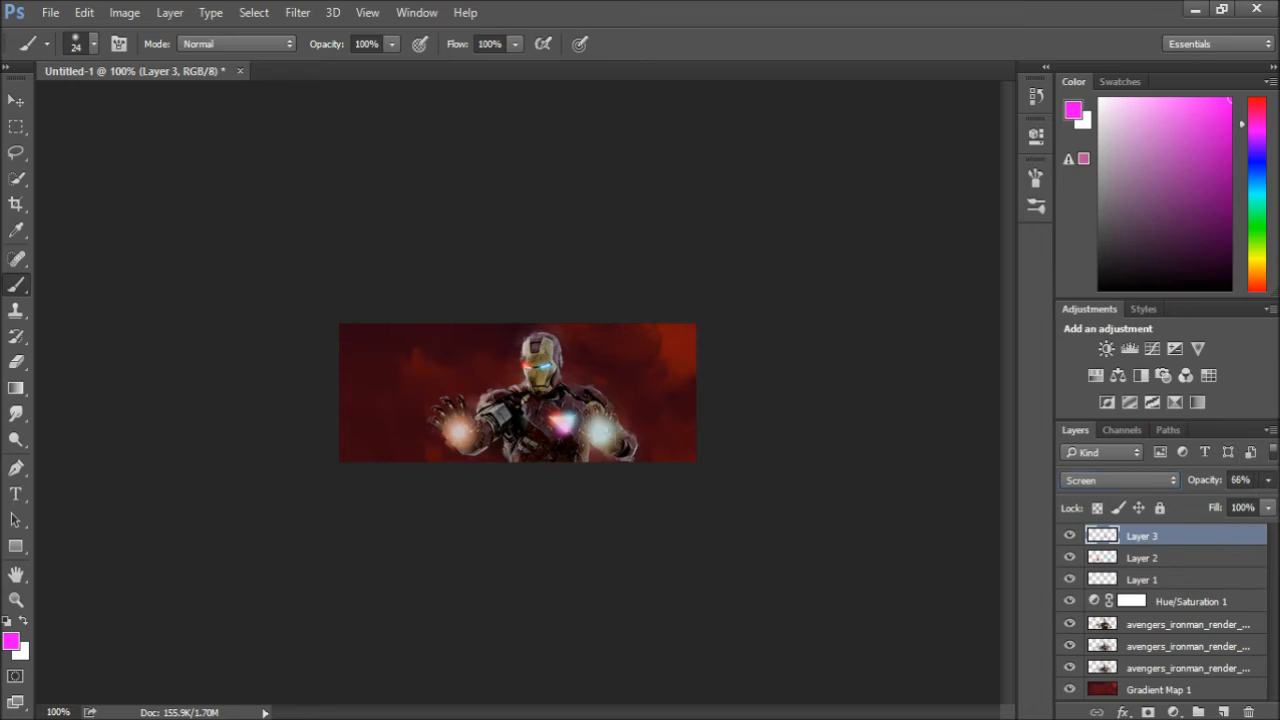
{"action": "left_click", "coordinate": [1175, 559]}
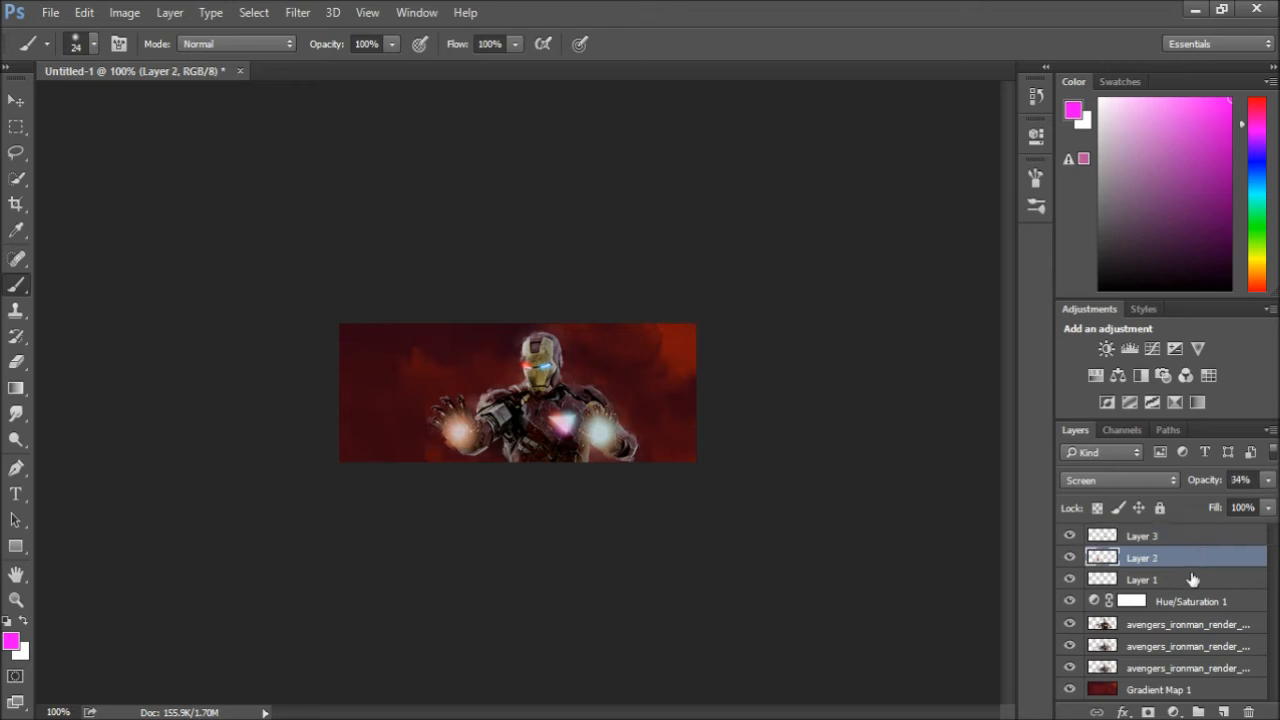
{"action": "left_click", "coordinate": [1190, 580]}
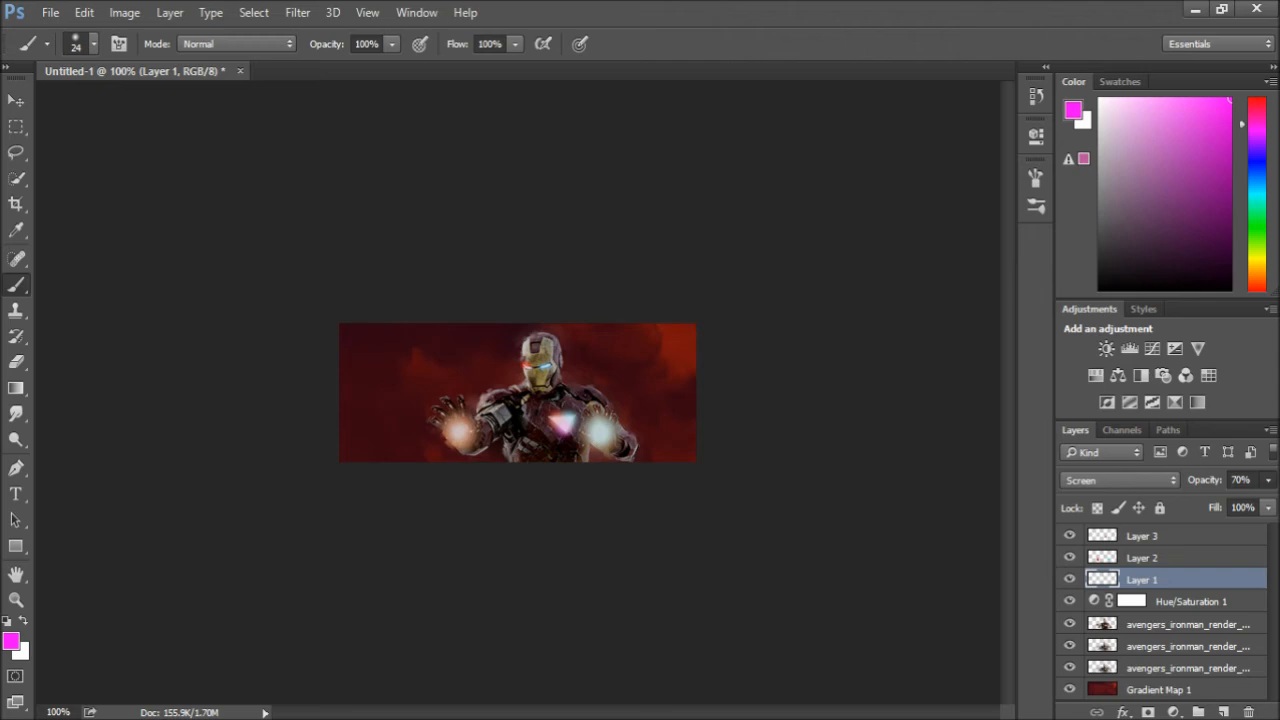
Paint a soft white glow above the helmet on a new topmost layer with a 63 px brush, blended as Screen at 75% opacity
{"action": "left_click", "coordinate": [1223, 712]}
{"action": "left_click_drag", "start_coordinate": [1168, 581], "coordinate": [1165, 535]}
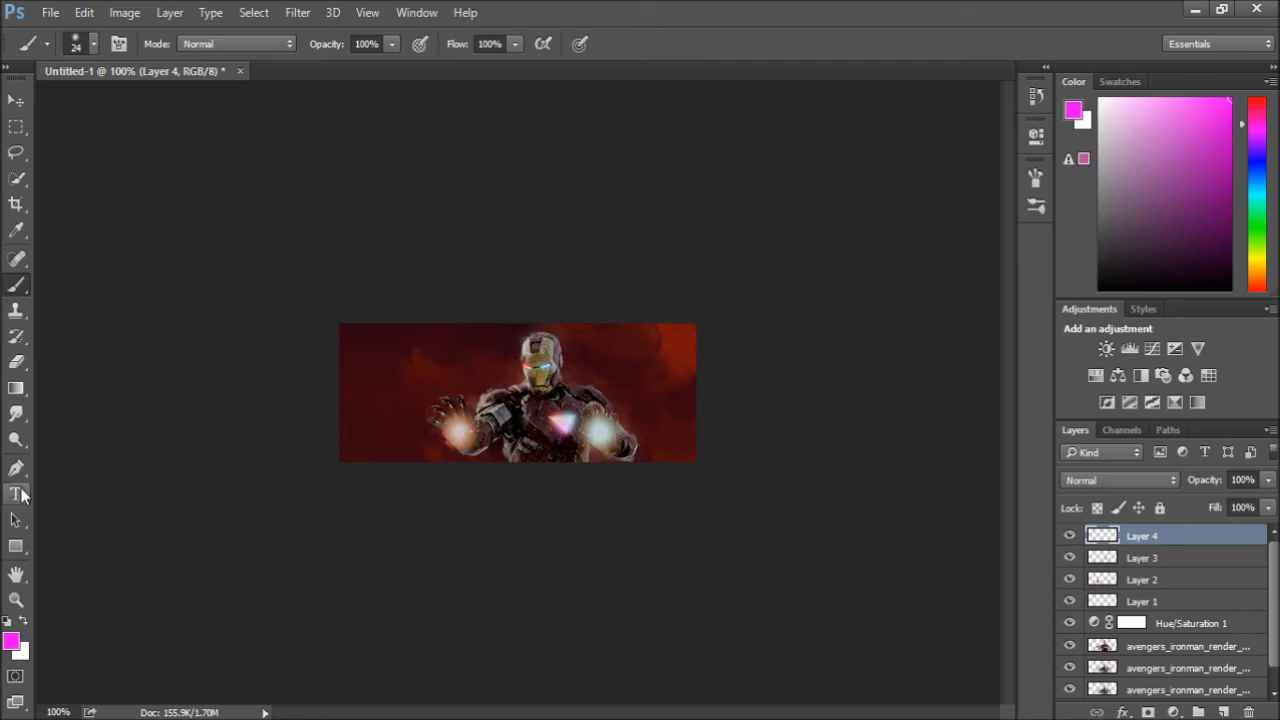
{"action": "left_click", "coordinate": [24, 622]}
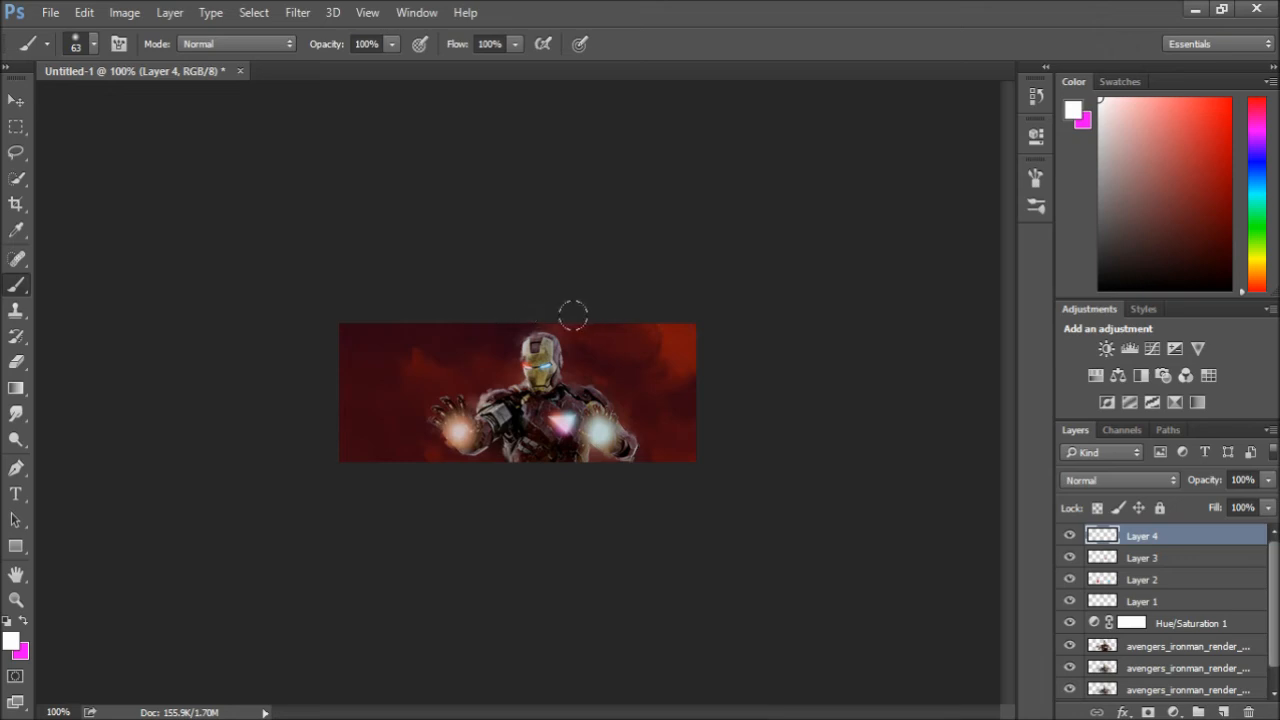
{"action": "mouse_move", "coordinate": [523, 300]}
{"action": "left_mouse_down"}
{"action": "mouse_move", "coordinate": [551, 297]}
{"action": "mouse_move", "coordinate": [537, 306]}
{"action": "mouse_move", "coordinate": [575, 326]}
{"action": "left_mouse_up"}
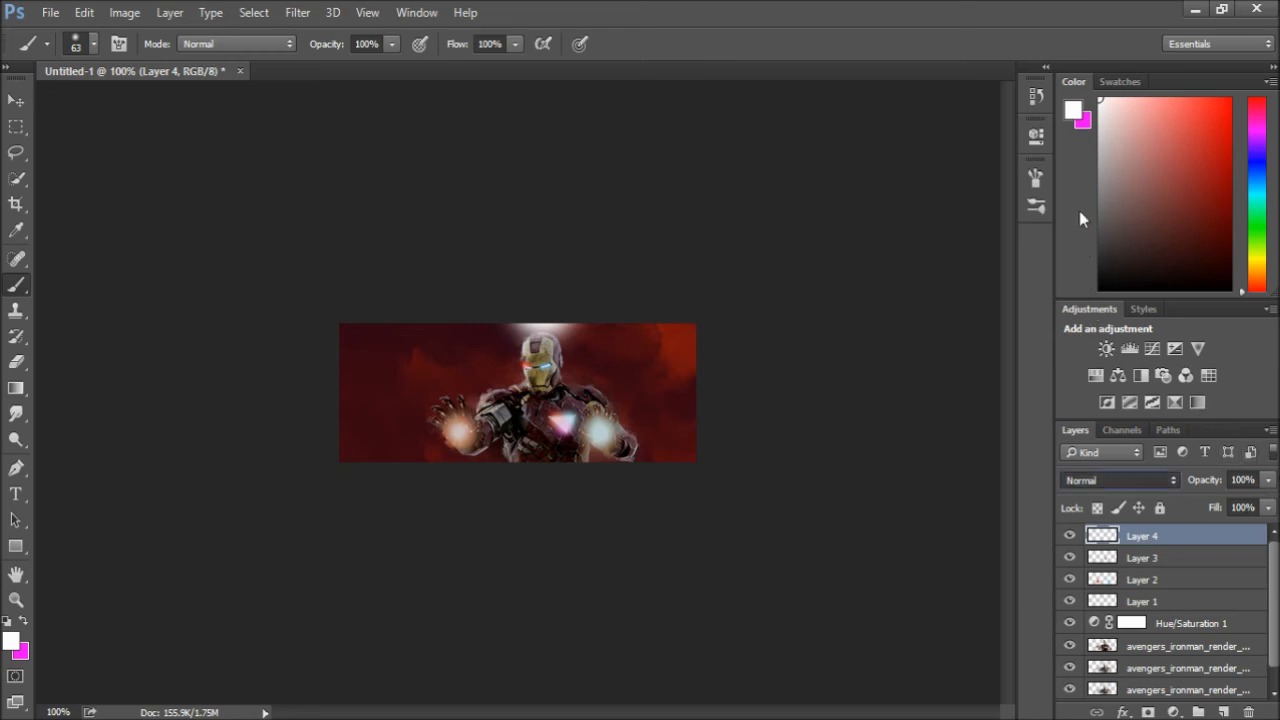
{"action": "key", "text": "shift+alt+s"}
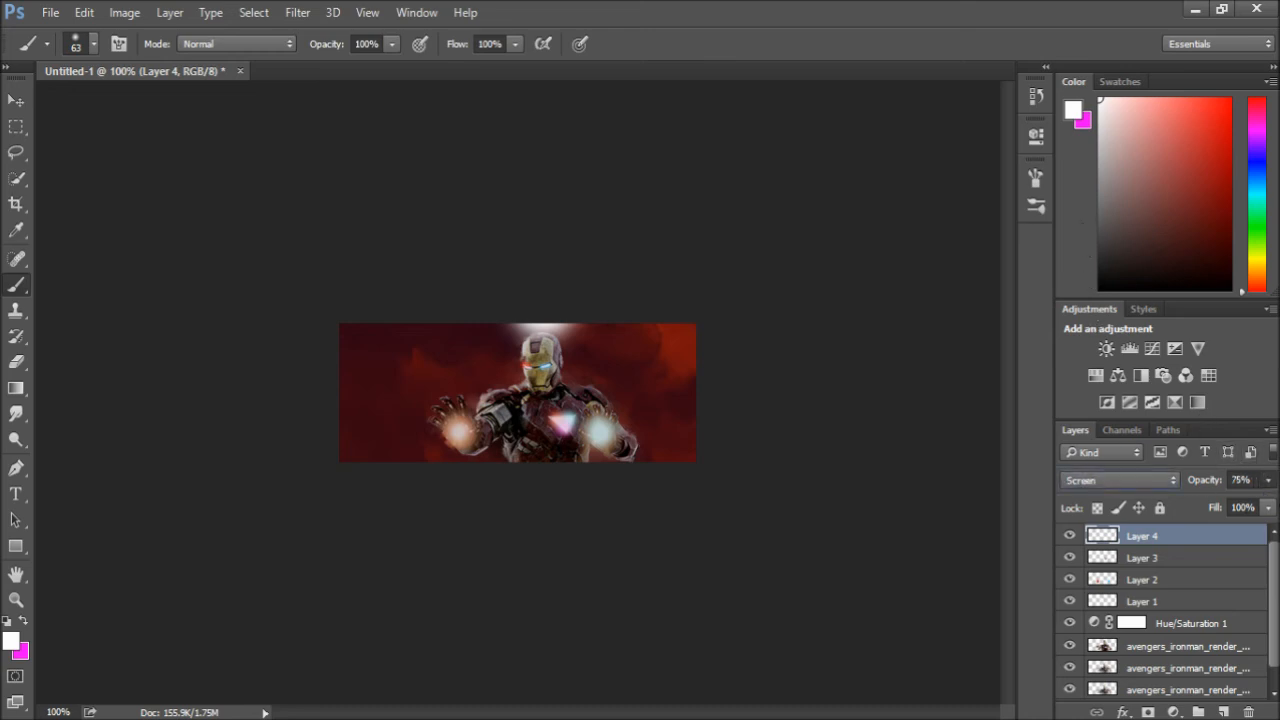
Lower the helmet glow layer's opacity to 32%
{"action": "left_click_drag", "start_coordinate": [1159, 480], "coordinate": [1147, 480]}
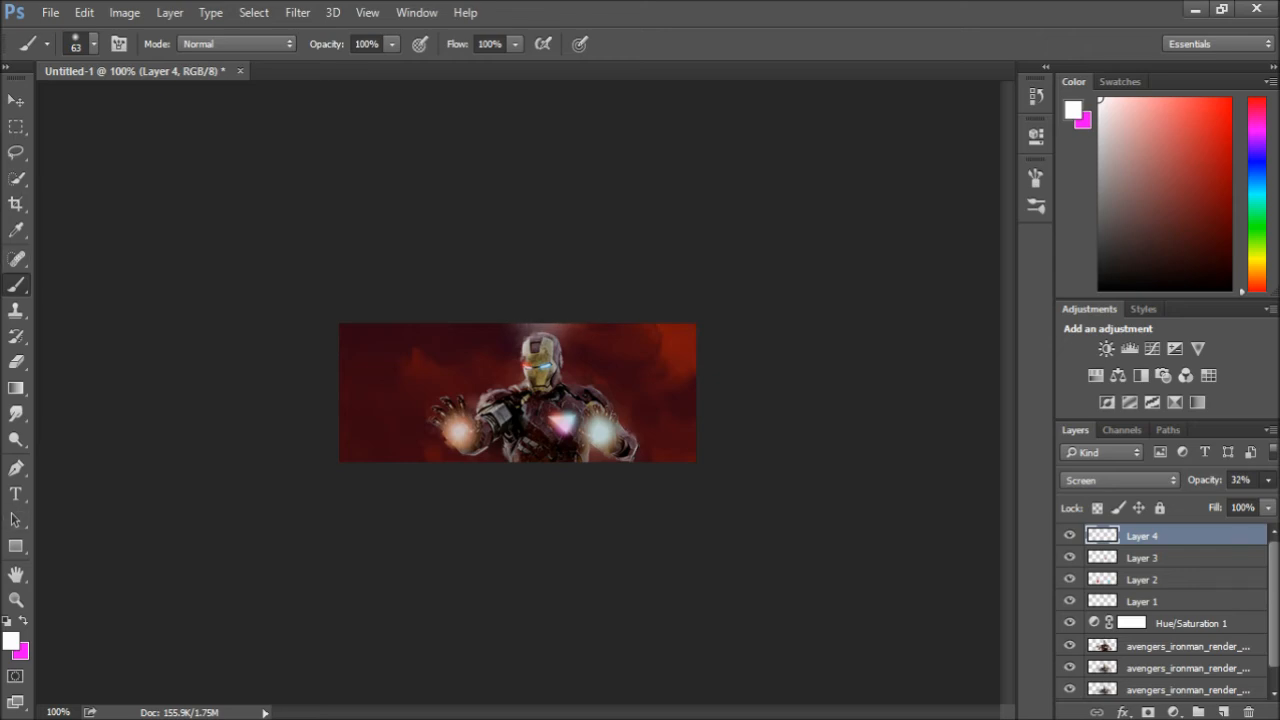
Burn the lower torso on the topmost Iron Man render layer using Midtones range and 50% exposure
{"action": "scroll", "coordinate": [1170, 630], "scroll_direction": "down", "scroll_amount": 1}
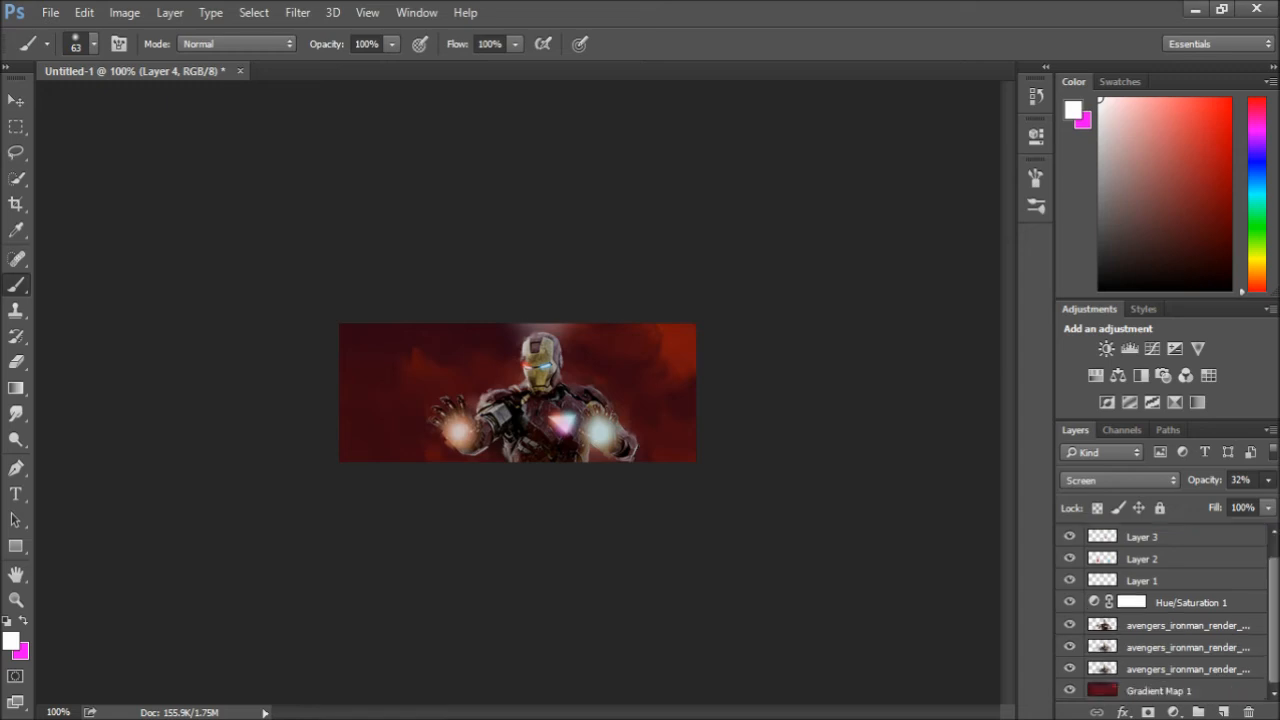
{"action": "left_click", "coordinate": [1170, 628]}
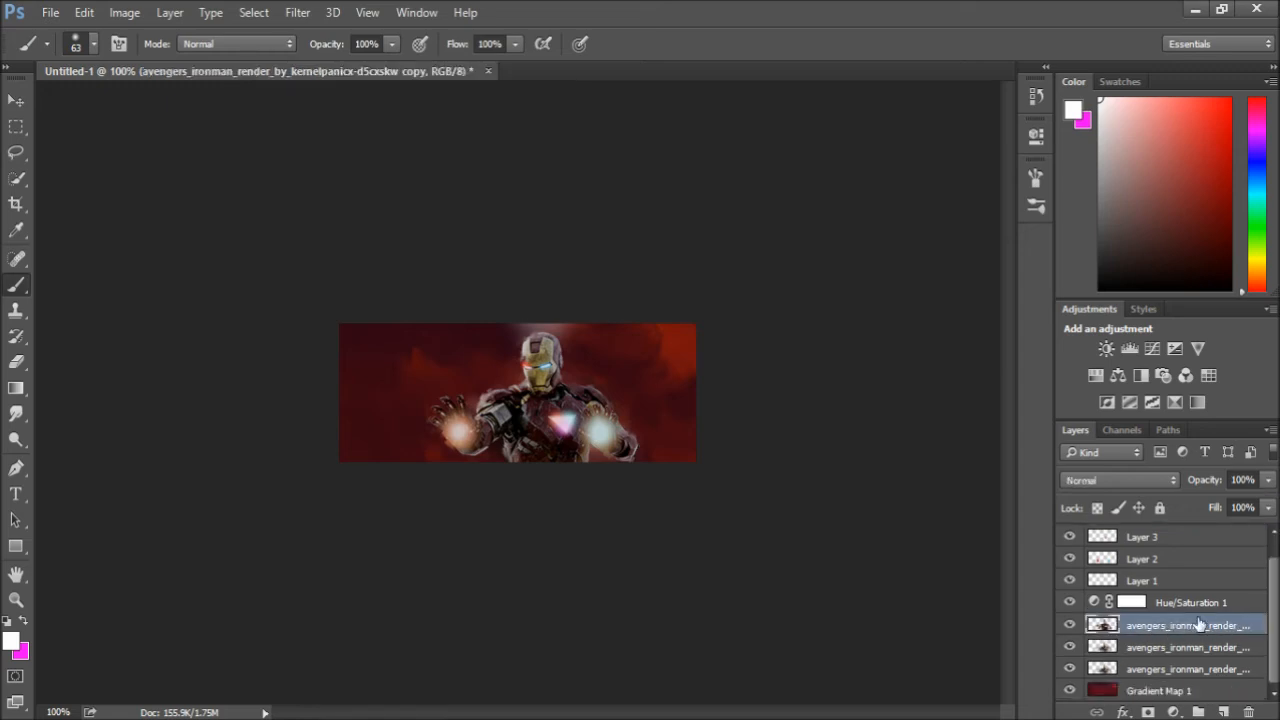
{"action": "left_click", "coordinate": [17, 441]}
{"action": "key", "text": "shift+o"}
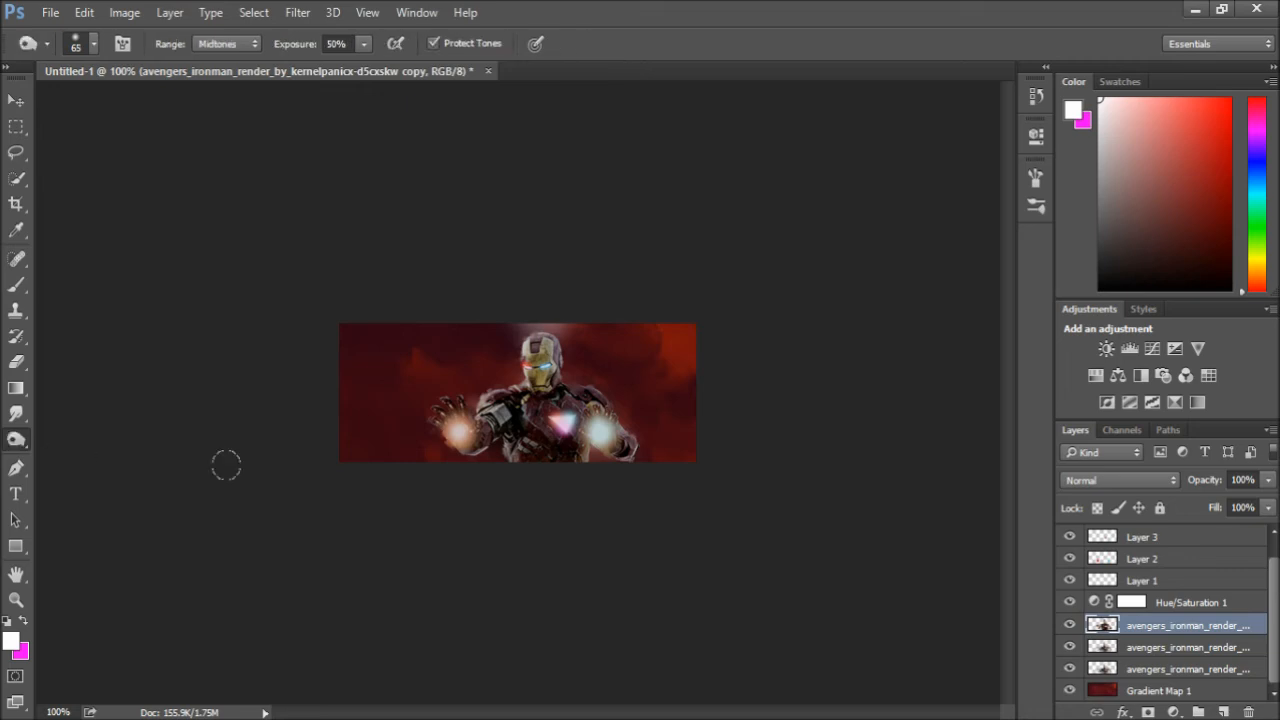
{"action": "left_click_drag", "start_coordinate": [505, 454], "coordinate": [572, 461]}
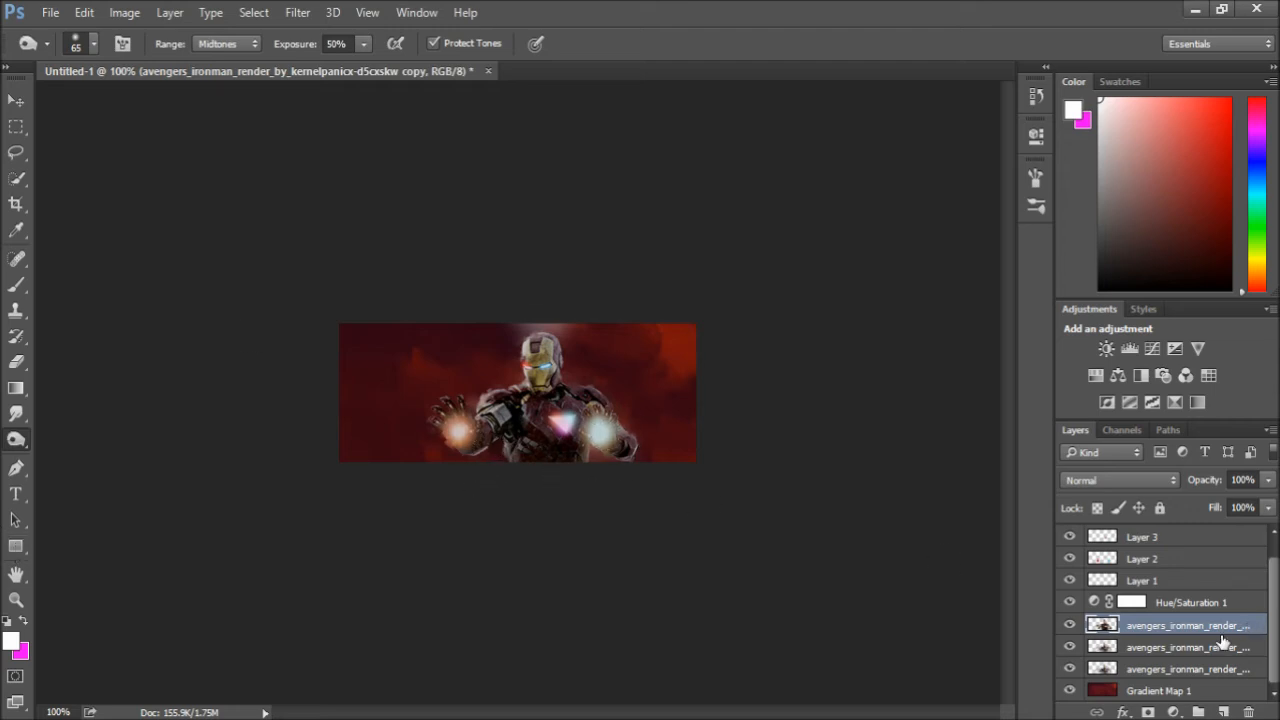
Switch to the Dodge tool with Midtones range and 50% exposure on the topmost Iron Man render layer
{"action": "left_click", "coordinate": [1120, 692]}
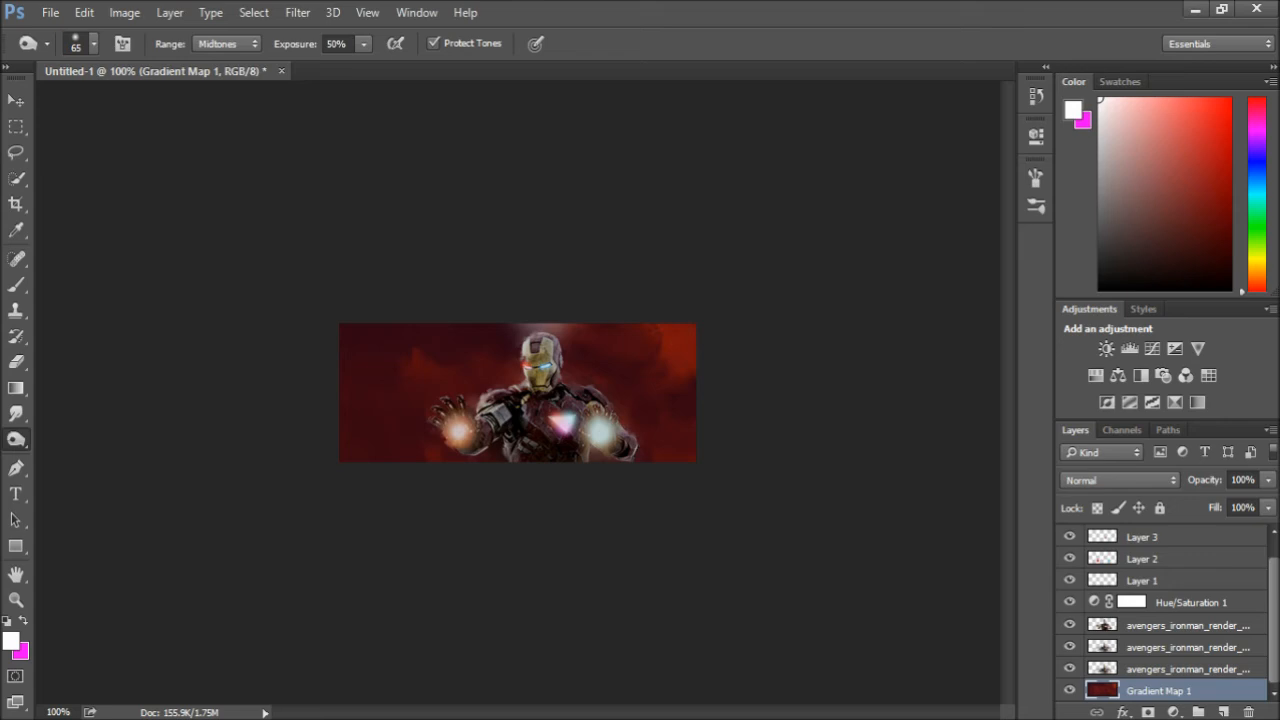
{"action": "key", "text": "shift+o"}
{"action": "key", "text": "shift+o"}
{"action": "left_click", "coordinate": [1133, 628]}
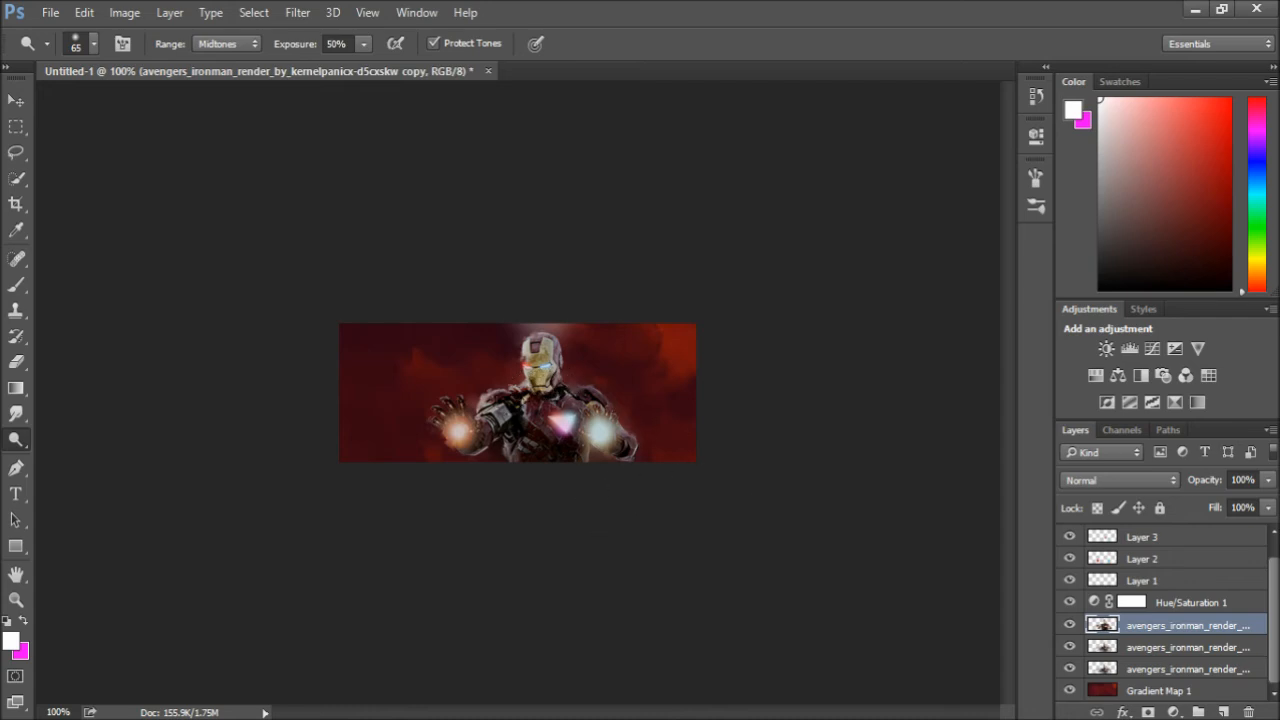
Reselect the helmet glow layer and nudge its white glow slightly up and to the right
{"action": "scroll", "coordinate": [1150, 560], "scroll_direction": "up", "scroll_amount": 1}
{"action": "left_click", "coordinate": [1142, 540]}
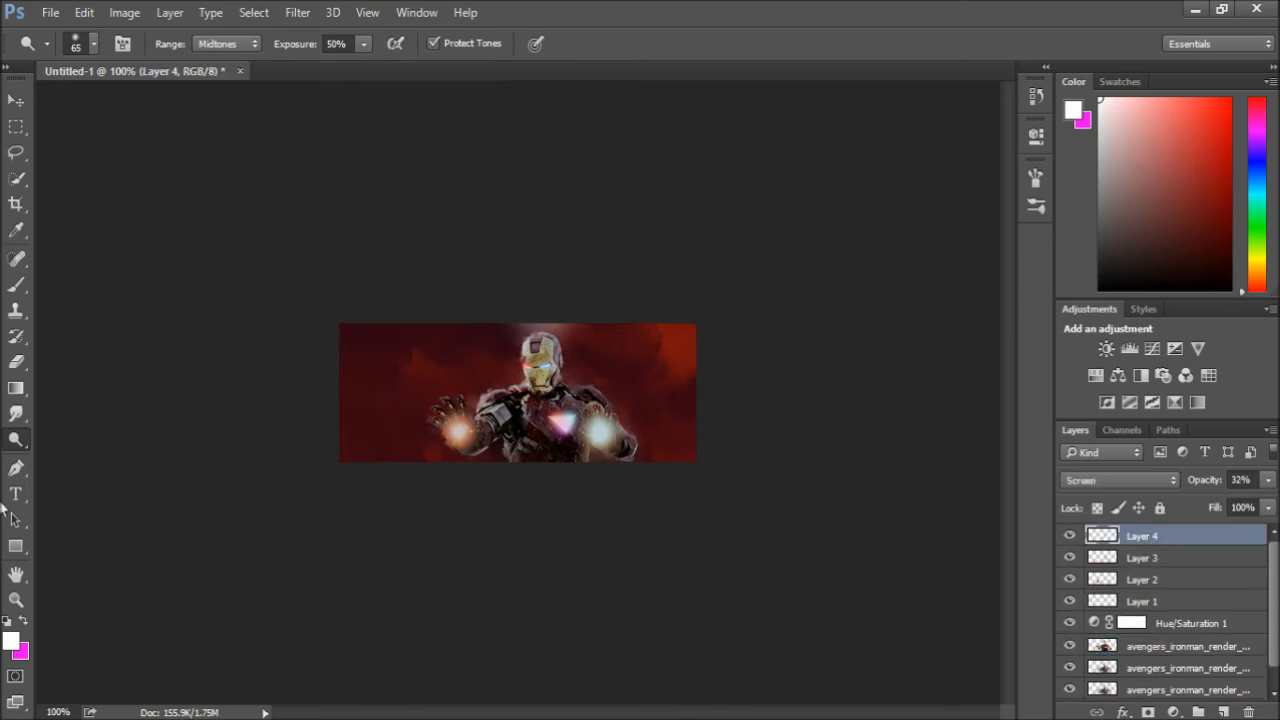
{"action": "key", "text": "b"}
{"action": "left_click", "coordinate": [528, 310]}
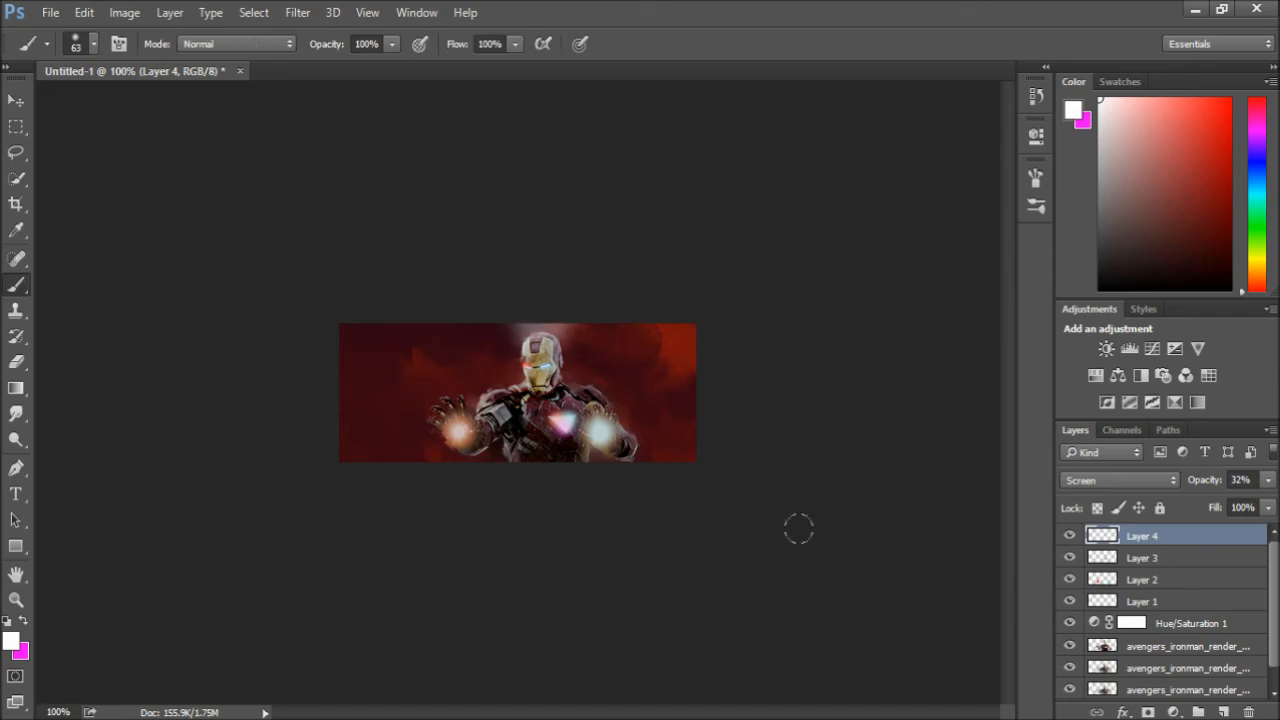
{"action": "left_click", "coordinate": [16, 100]}
{"action": "left_click_drag", "start_coordinate": [540, 335], "coordinate": [546, 324]}
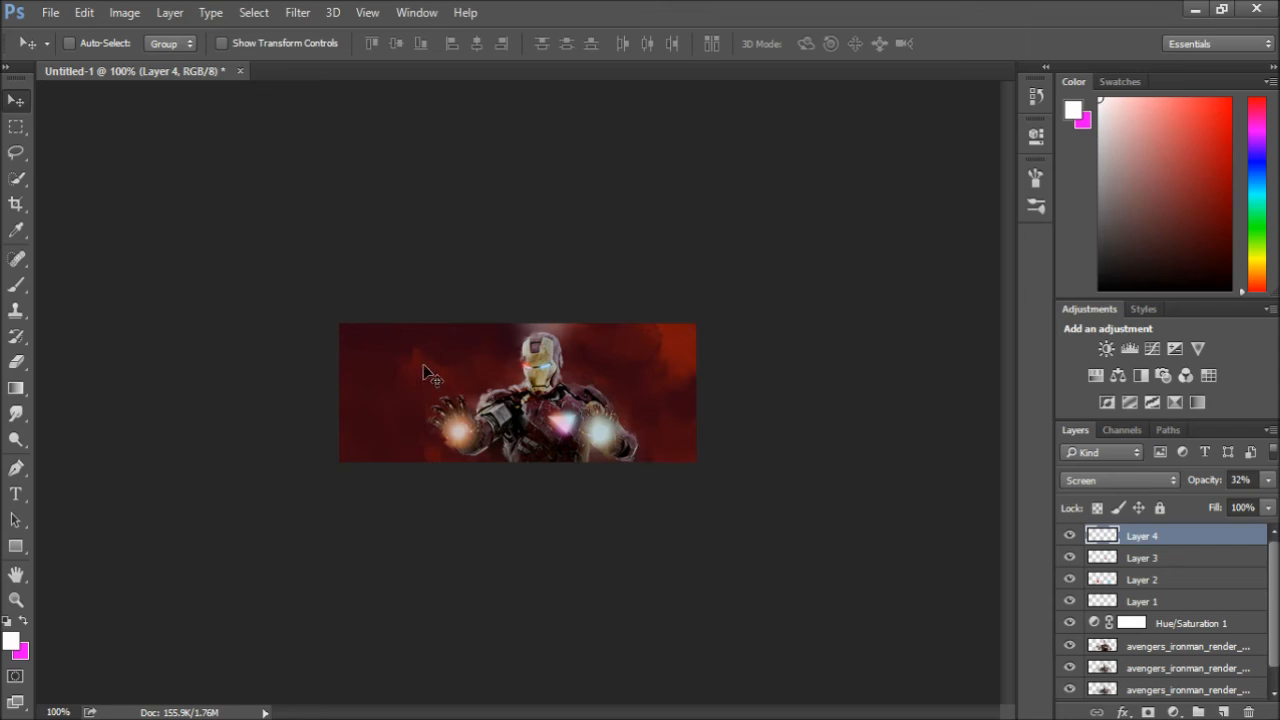
Add a new empty top layer and, above it, a Gradient Map adjustment using a violet-to-orange gradient
{"action": "left_click", "coordinate": [1226, 712]}
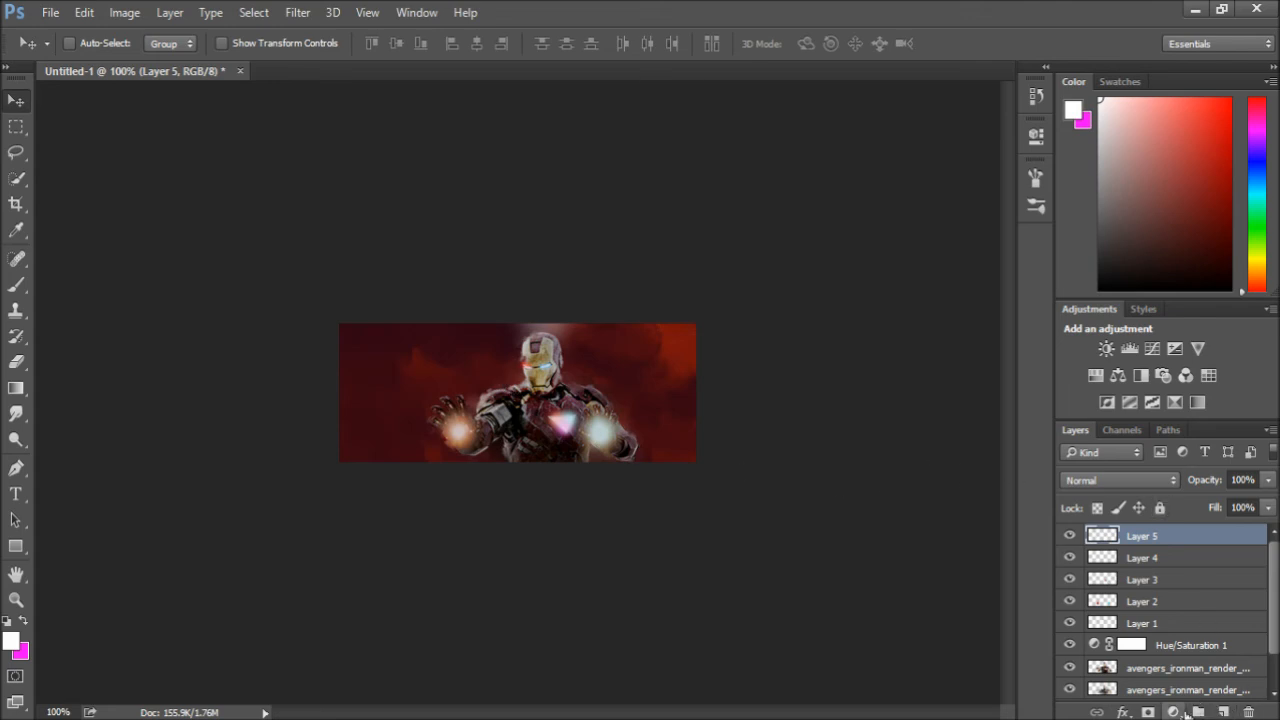
{"action": "left_click", "coordinate": [1192, 683]}
{"action": "key", "text": "i"}
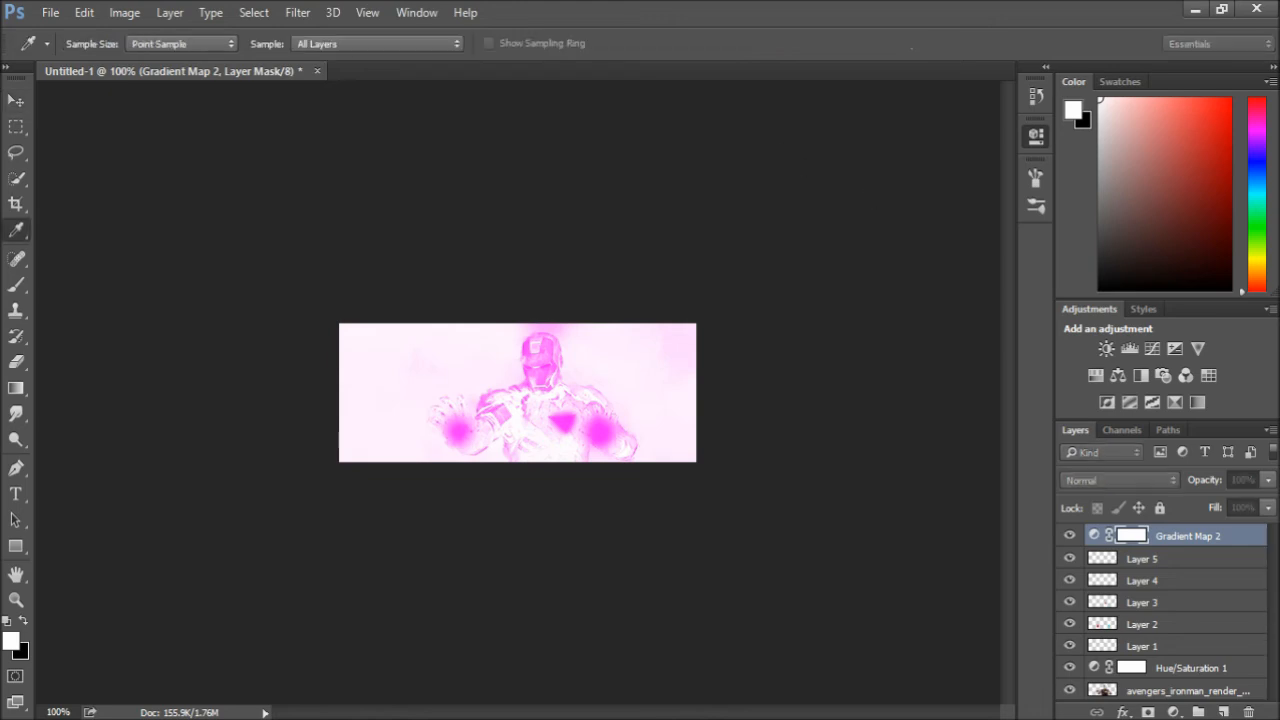
{"action": "left_click", "coordinate": [620, 140]}
{"action": "left_click", "coordinate": [799, 124]}
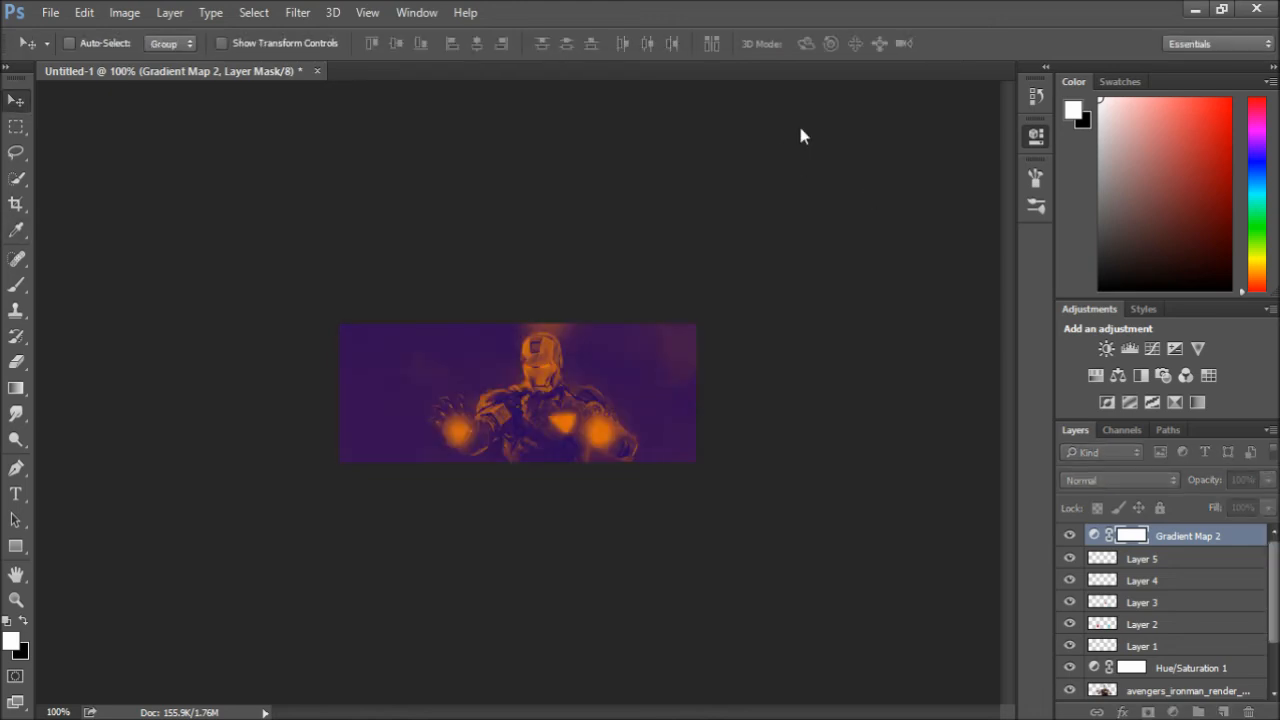
Try the violet-to-orange gradient map in Lighten mode at 29% opacity
{"action": "left_click", "coordinate": [1268, 480]}
{"action": "left_click_drag", "start_coordinate": [1264, 499], "coordinate": [1199, 499]}
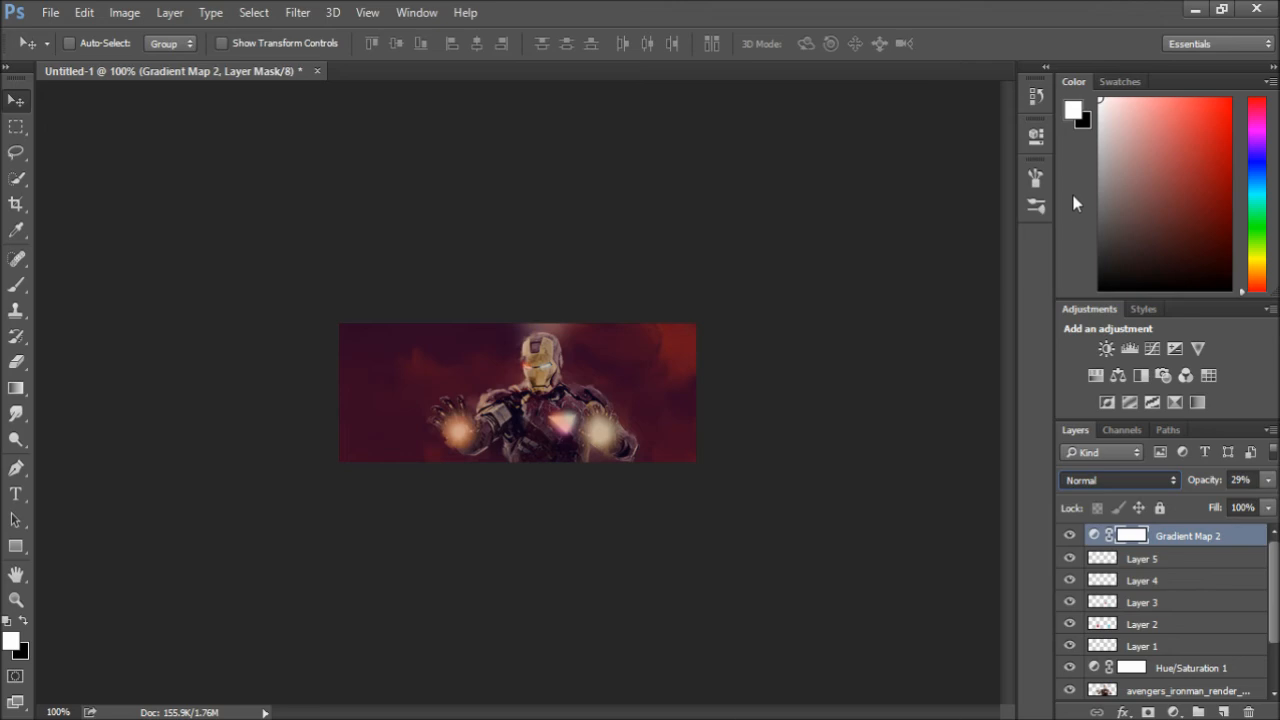
{"action": "left_click", "coordinate": [1093, 485]}
{"action": "left_click", "coordinate": [1099, 196]}
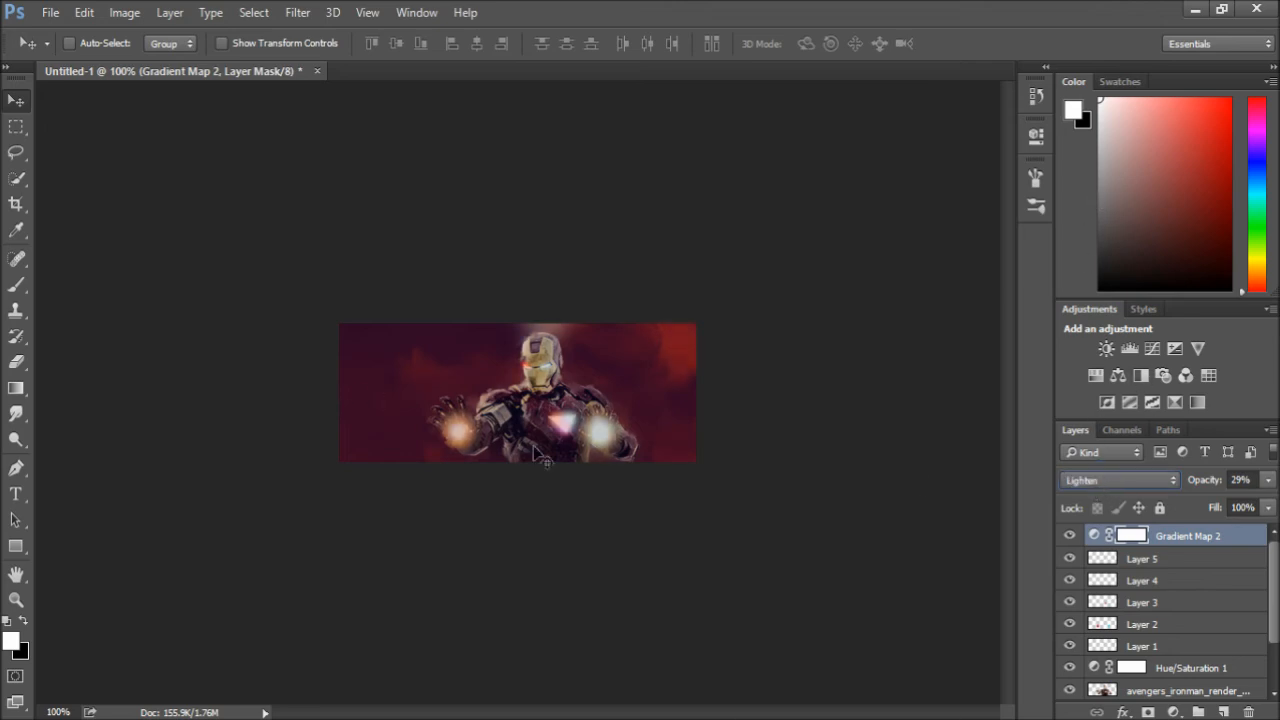
Try the violet-to-orange gradient map in Hard Light and Soft Light modes at 50% opacity
{"action": "key", "text": "5"}
{"action": "left_click_drag", "start_coordinate": [1194, 507], "coordinate": [1161, 507]}
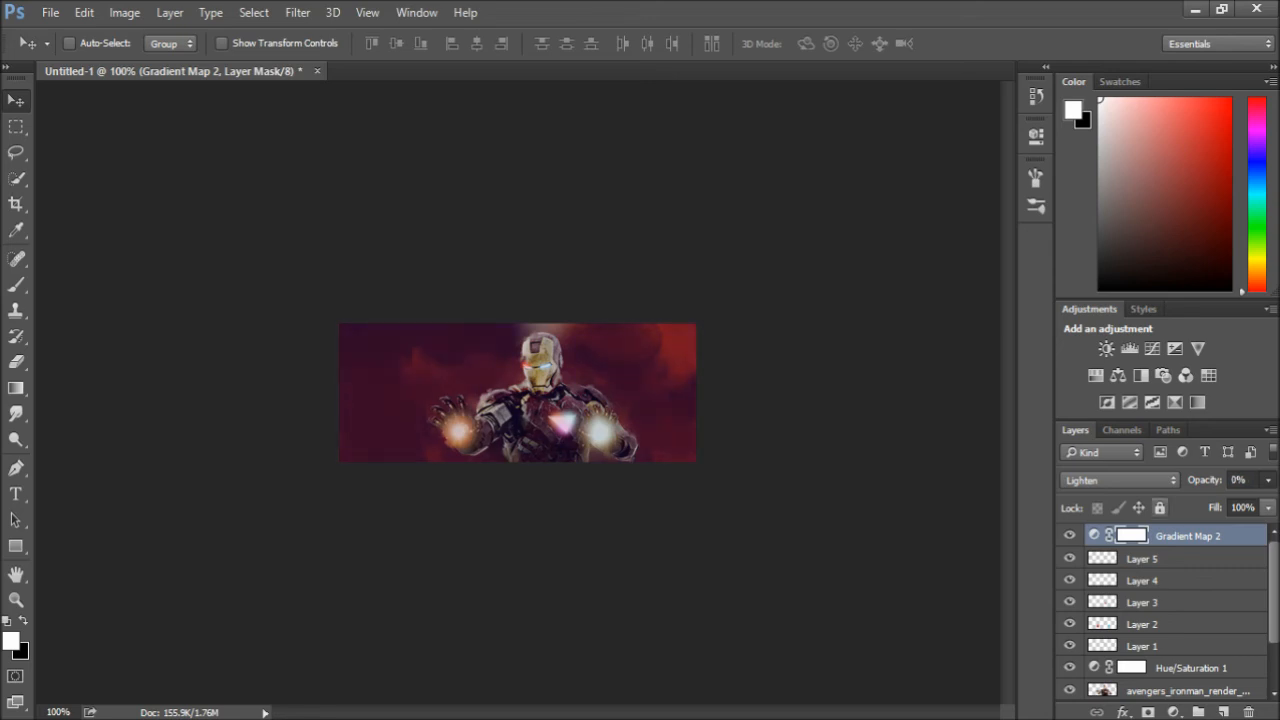
{"action": "key", "text": "alt+shift+h"}
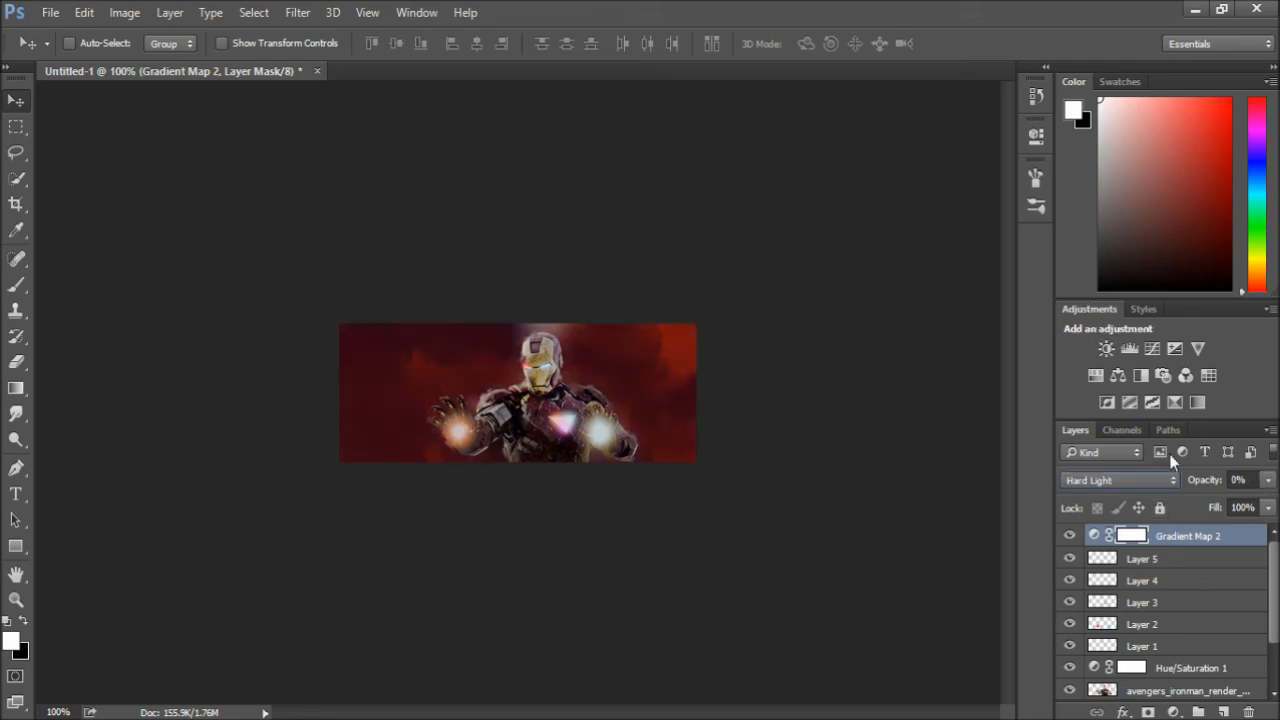
{"action": "key", "text": "5"}
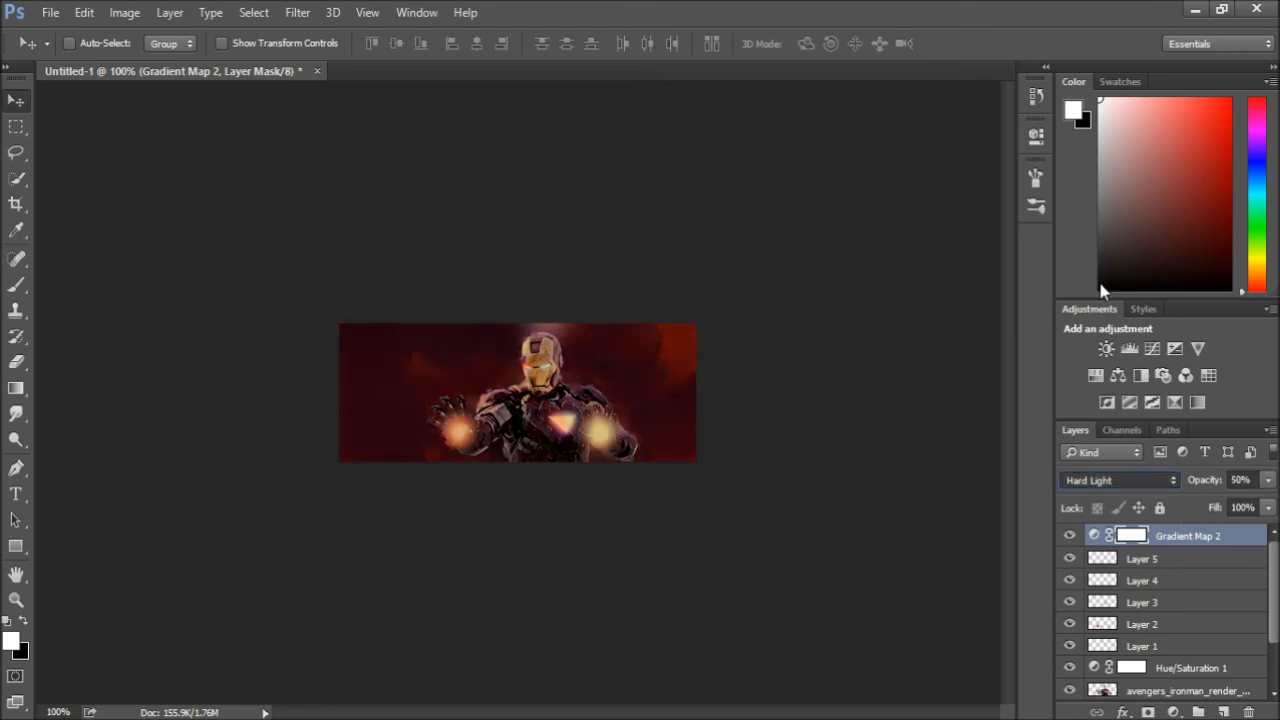
{"action": "key", "text": "alt+shift+f"}
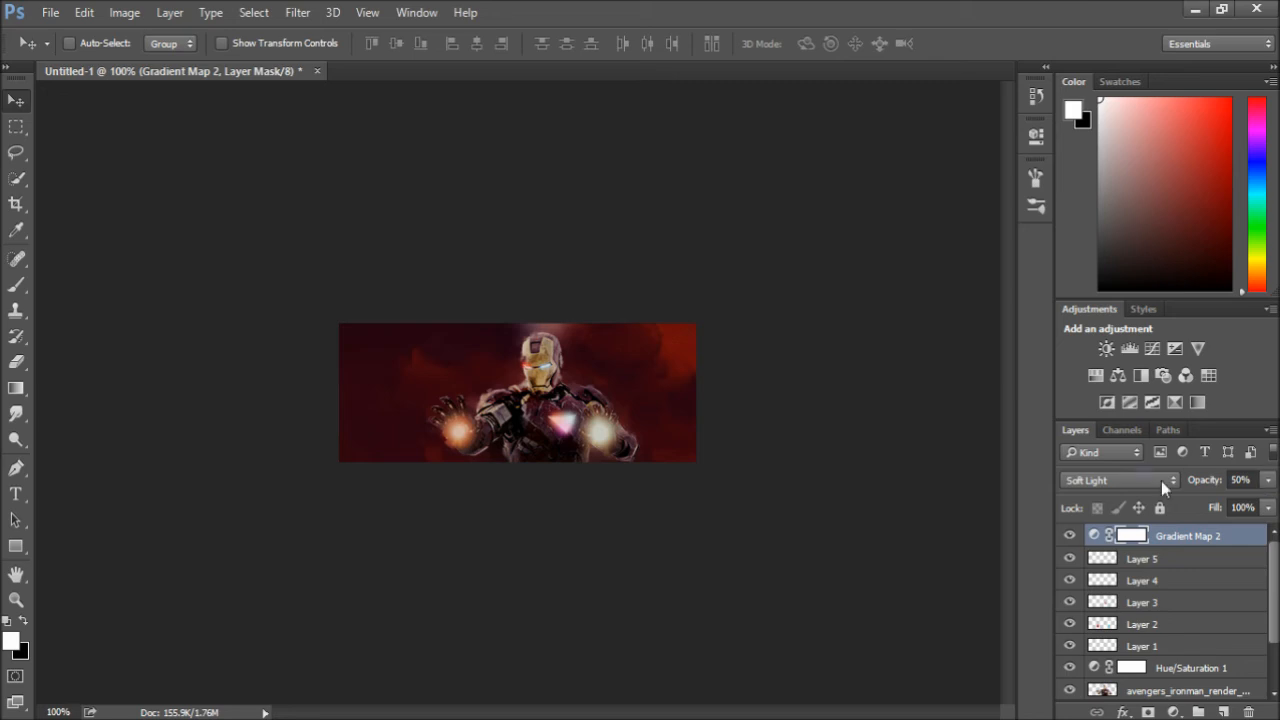
Set the violet-to-orange gradient map to Vivid Light at 36% opacity
{"action": "key", "text": "alt+shift+v"}
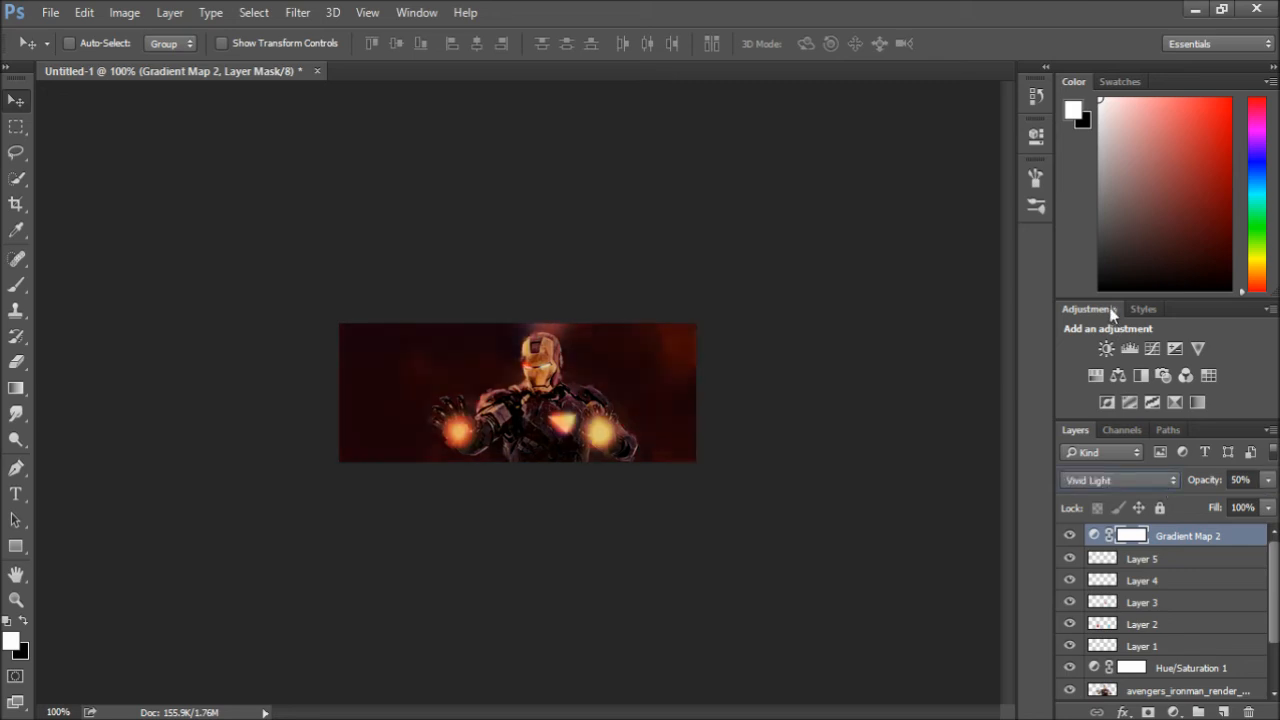
{"action": "key", "text": "2"}
{"action": "key", "text": "2"}
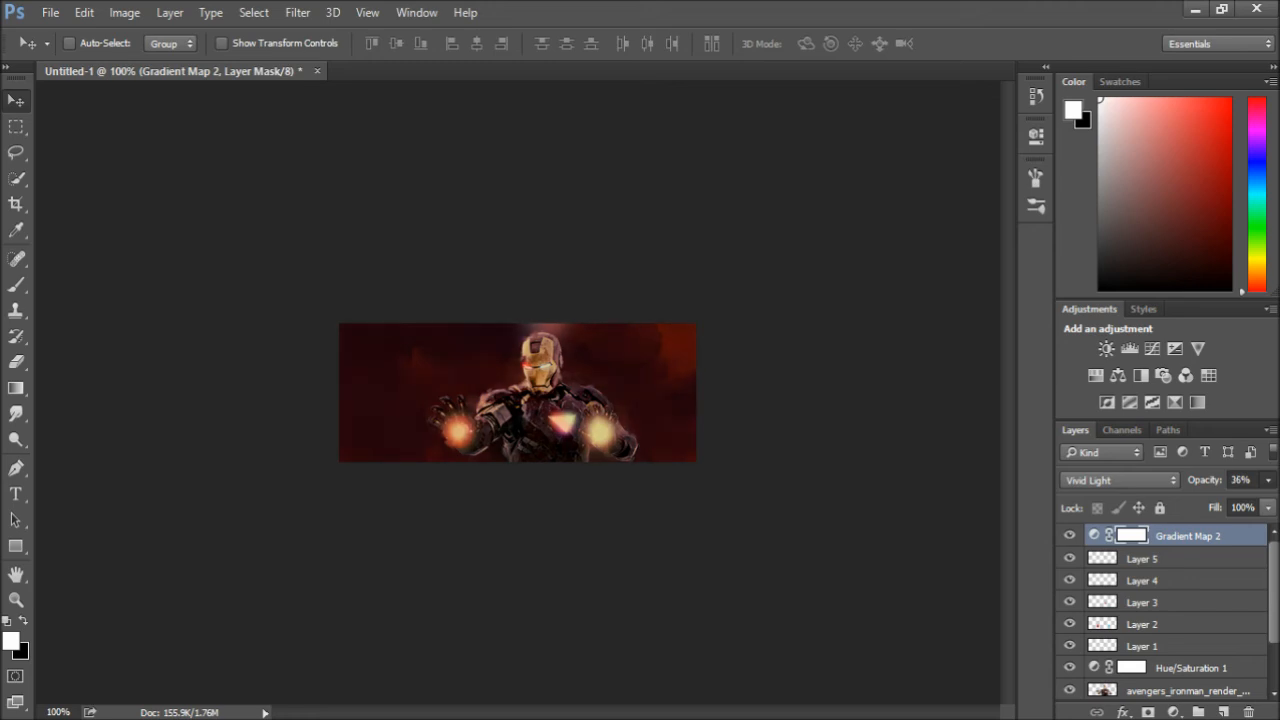
{"action": "scroll", "coordinate": [1160, 612], "scroll_direction": "down", "scroll_amount": 3}
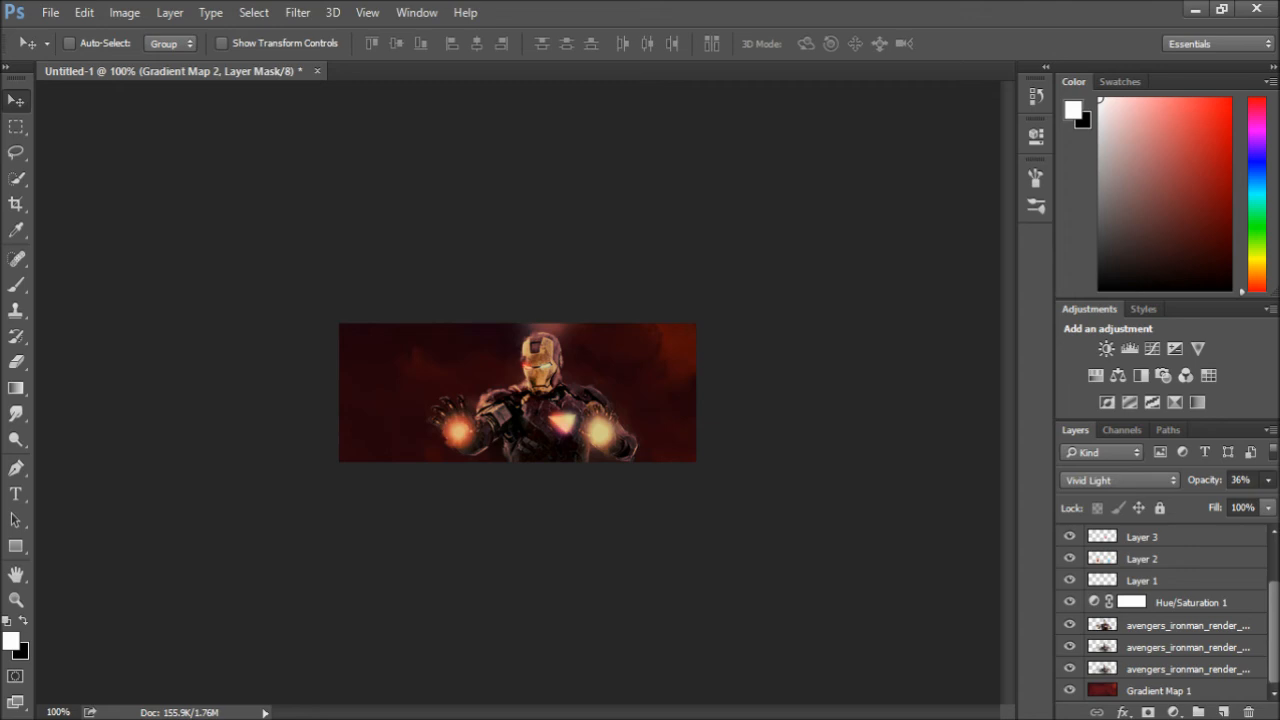
{"action": "left_click", "coordinate": [18, 497]}
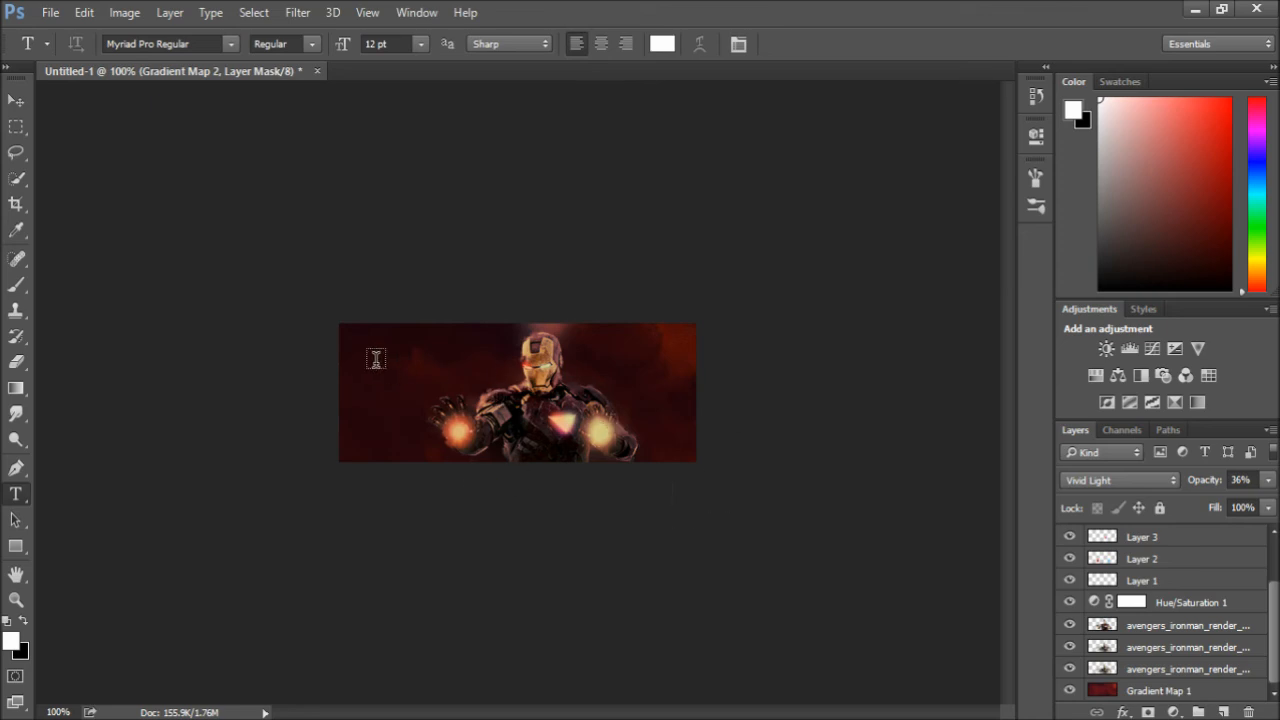
{"action": "left_click_drag", "start_coordinate": [386, 356], "coordinate": [433, 374]}
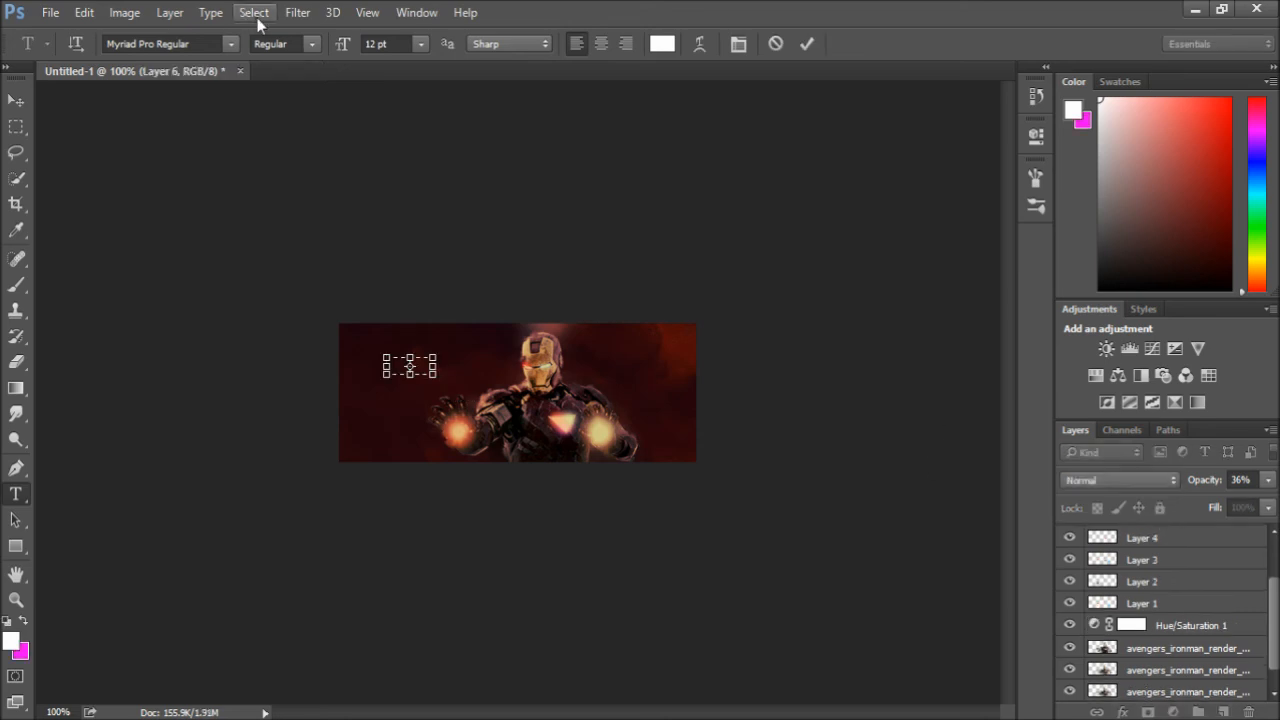
{"action": "left_click", "coordinate": [1137, 538]}
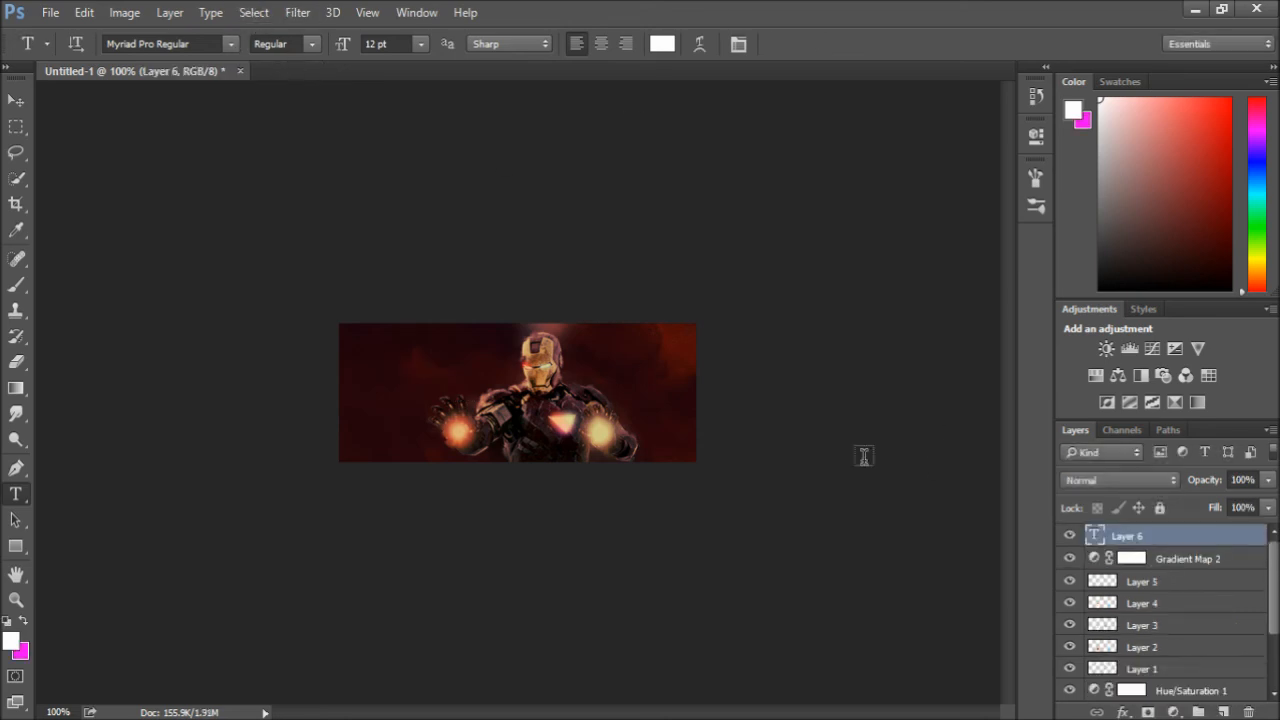
{"action": "key", "text": "ctrl+z"}
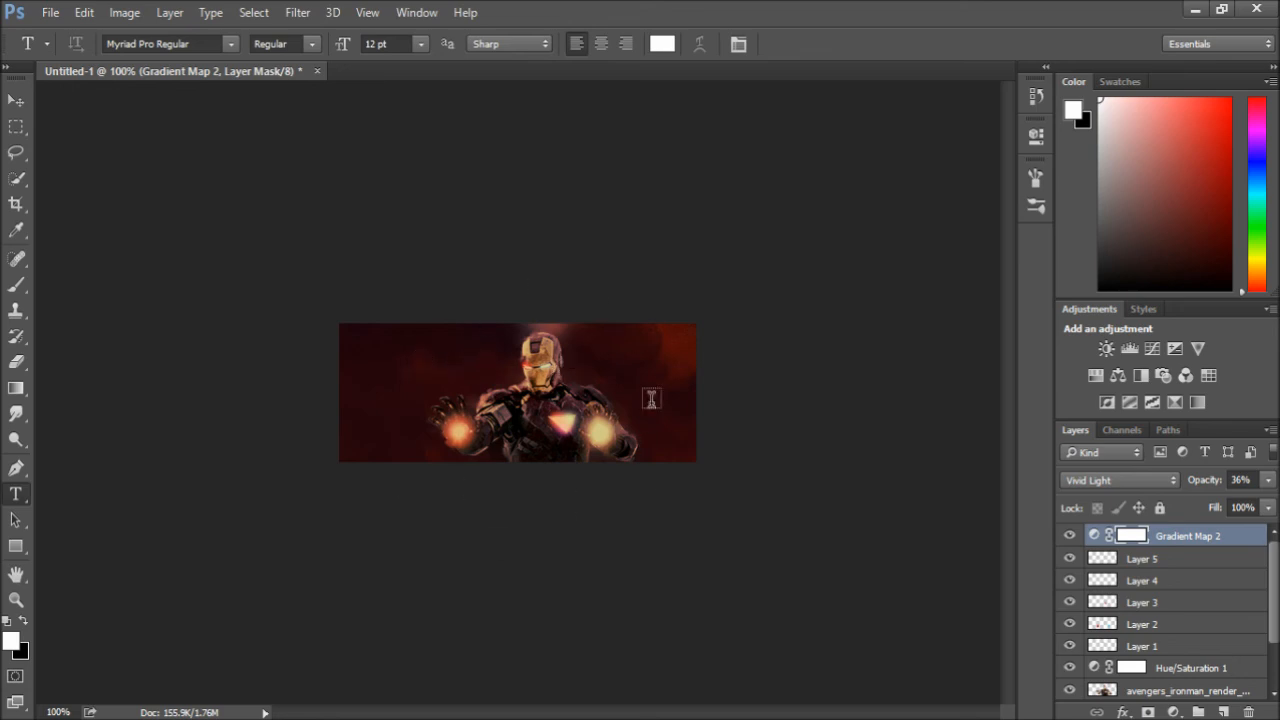
Draw a text box beside the helmet in the banner's left half and enter "IRONMAN TUTORIAL" in Bebas Neue Regular
{"action": "left_click_drag", "start_coordinate": [394, 357], "coordinate": [516, 392]}
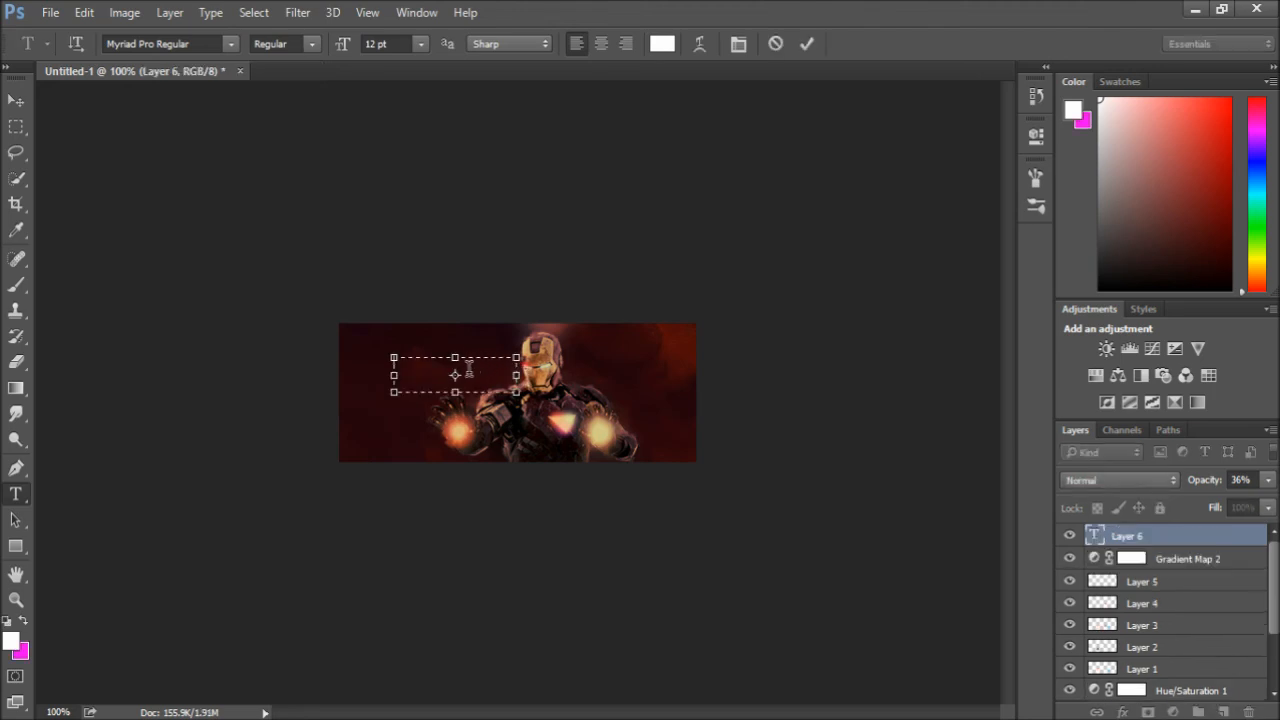
{"action": "left_click_drag", "start_coordinate": [212, 43], "coordinate": [109, 28]}
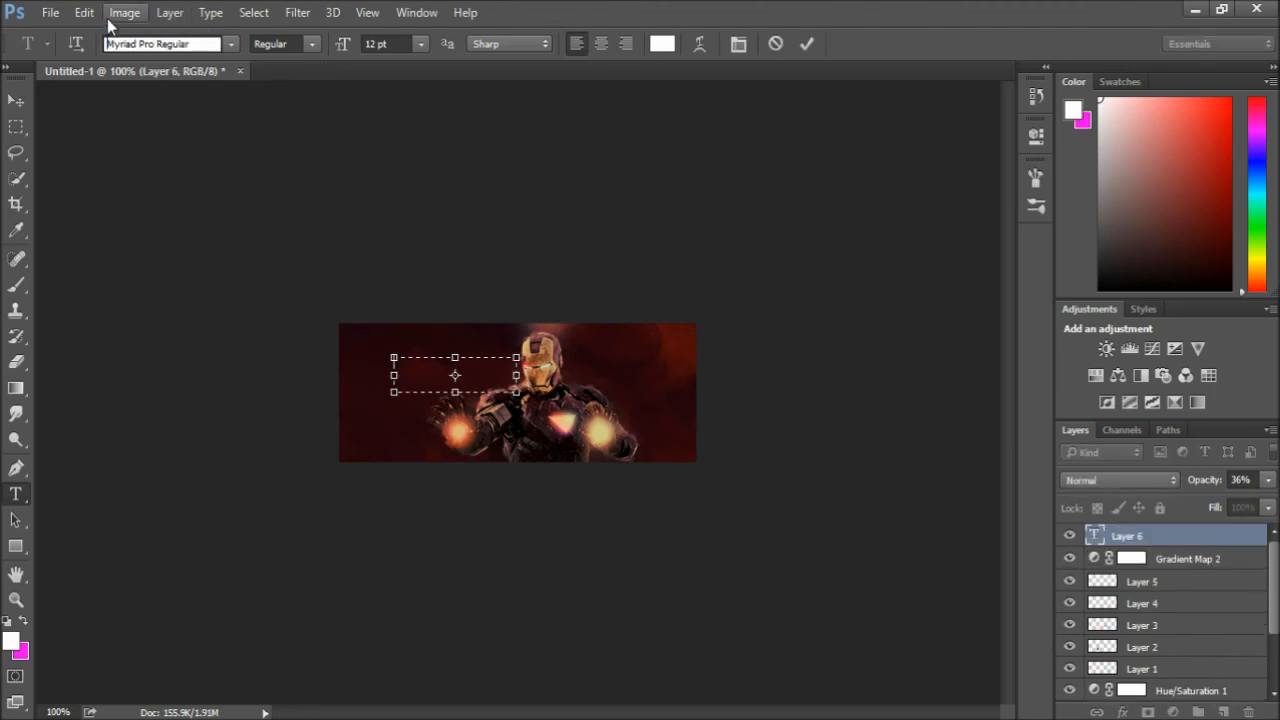
{"action": "left_click", "coordinate": [141, 43]}
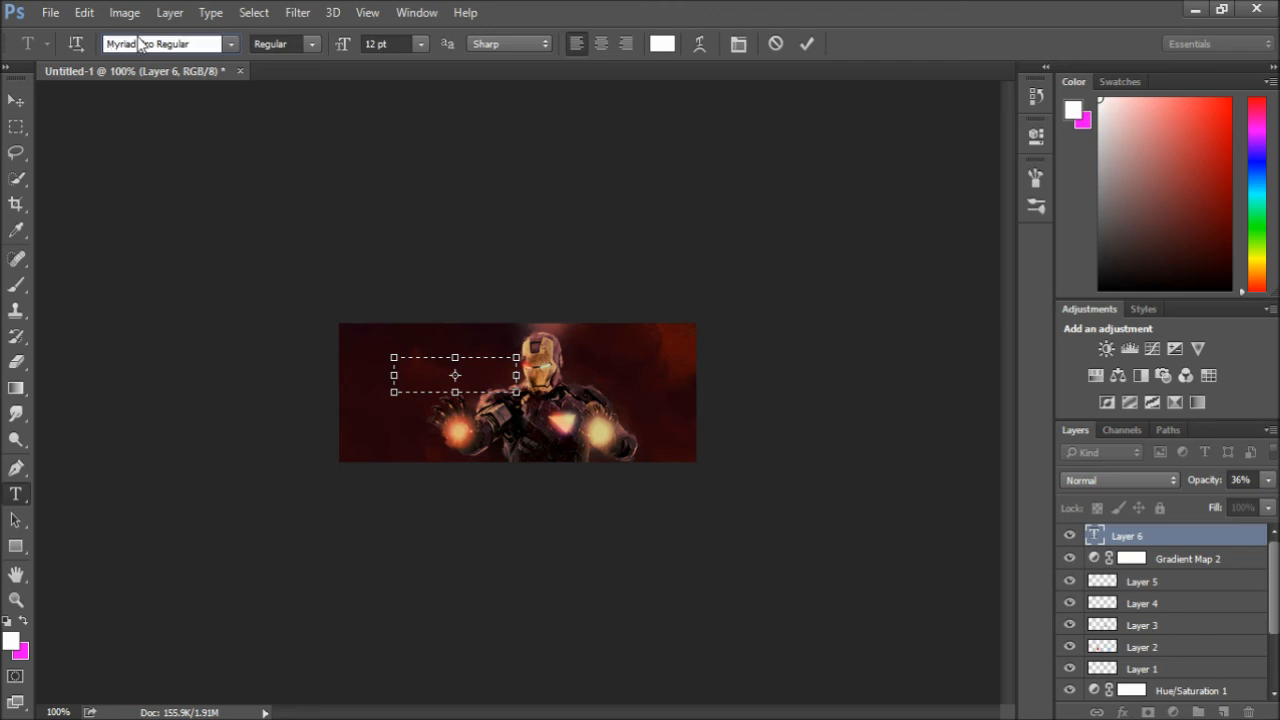
{"action": "double_click", "coordinate": [141, 44]}
{"action": "left_click", "coordinate": [141, 44]}
{"action": "double_click", "coordinate": [141, 44]}
{"action": "left_click_drag", "start_coordinate": [206, 43], "coordinate": [76, 47]}
{"action": "left_click_drag", "start_coordinate": [198, 43], "coordinate": [37, 43]}
{"action": "type", "text": "beb"}
{"action": "key", "text": "Return"}
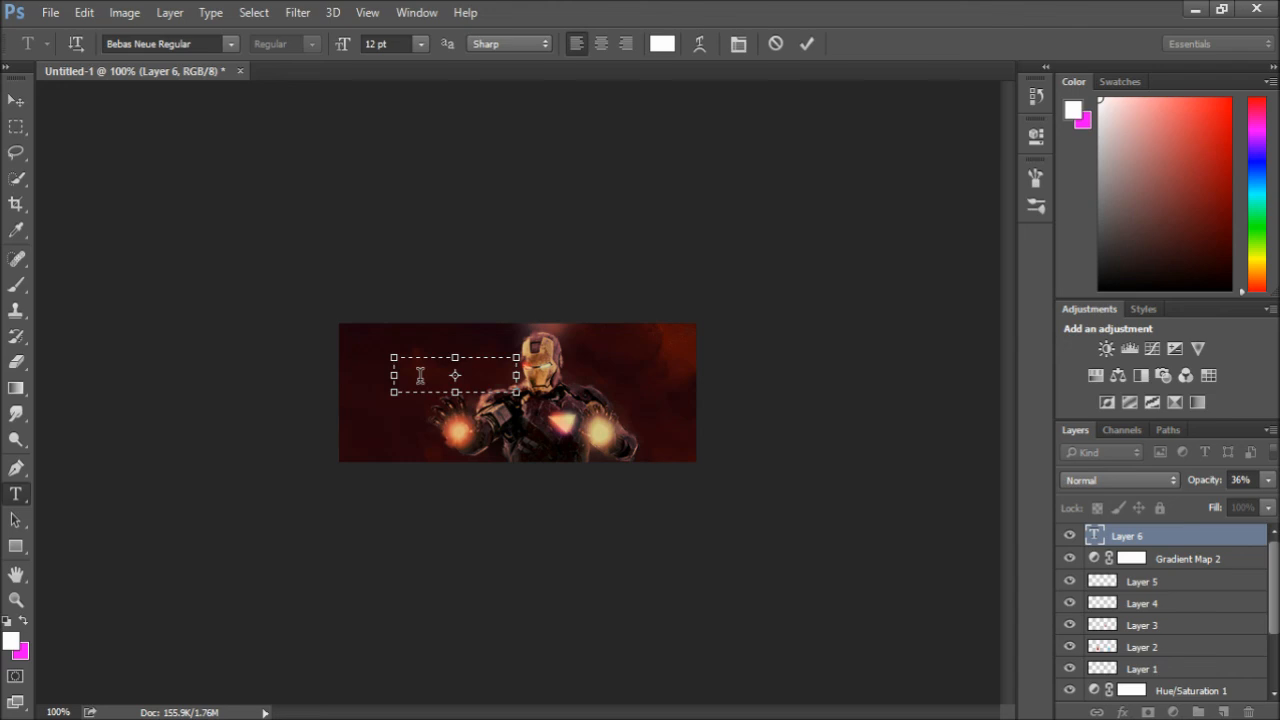
{"action": "type", "text": "IRONMAN TUTORIAL"}
{"action": "left_click", "coordinate": [15, 100]}
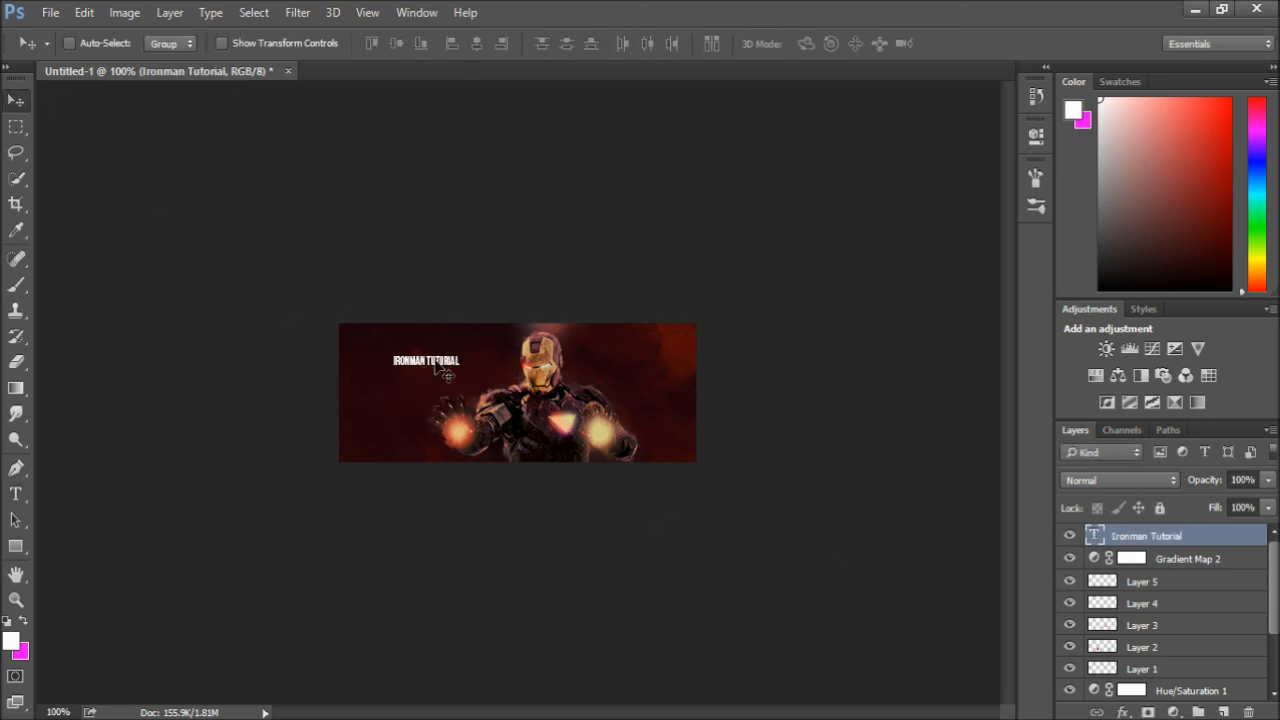
Delete the word "TUTORIAL" from the banner's title text, keeping "IRONMAN"
{"action": "left_click", "coordinate": [15, 493]}
{"action": "left_click", "coordinate": [434, 367]}
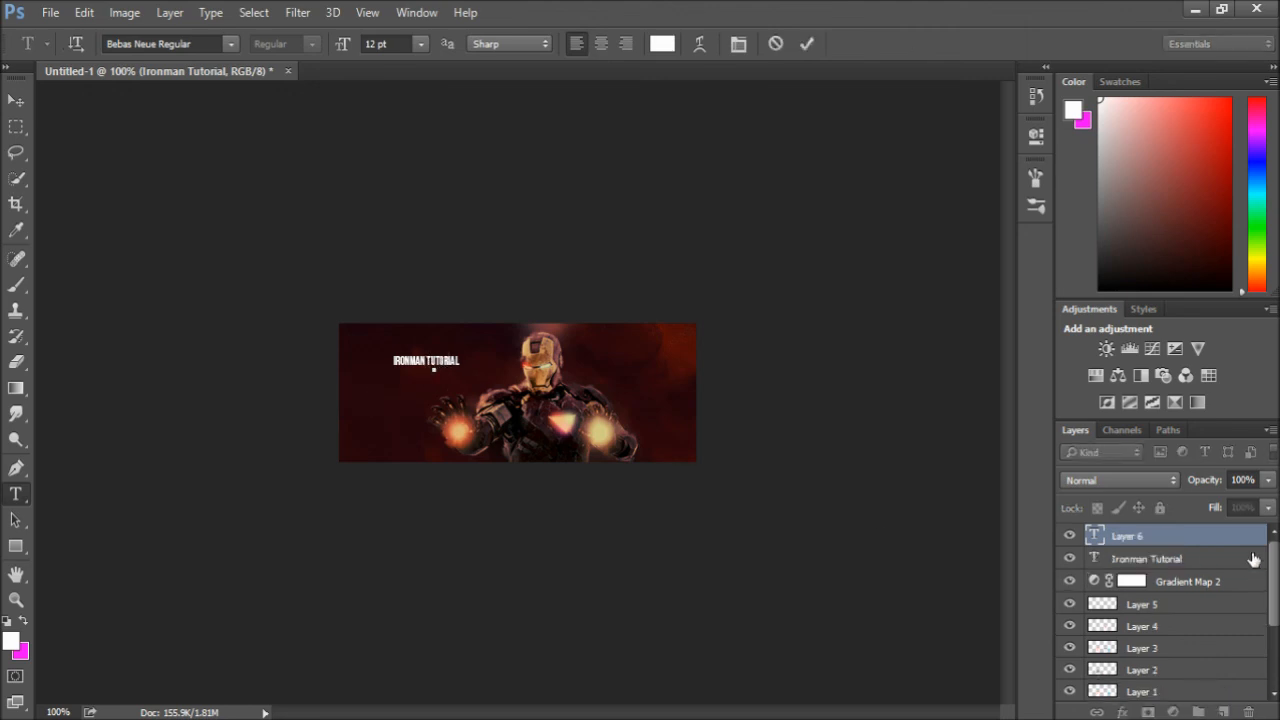
{"action": "left_click", "coordinate": [1199, 541]}
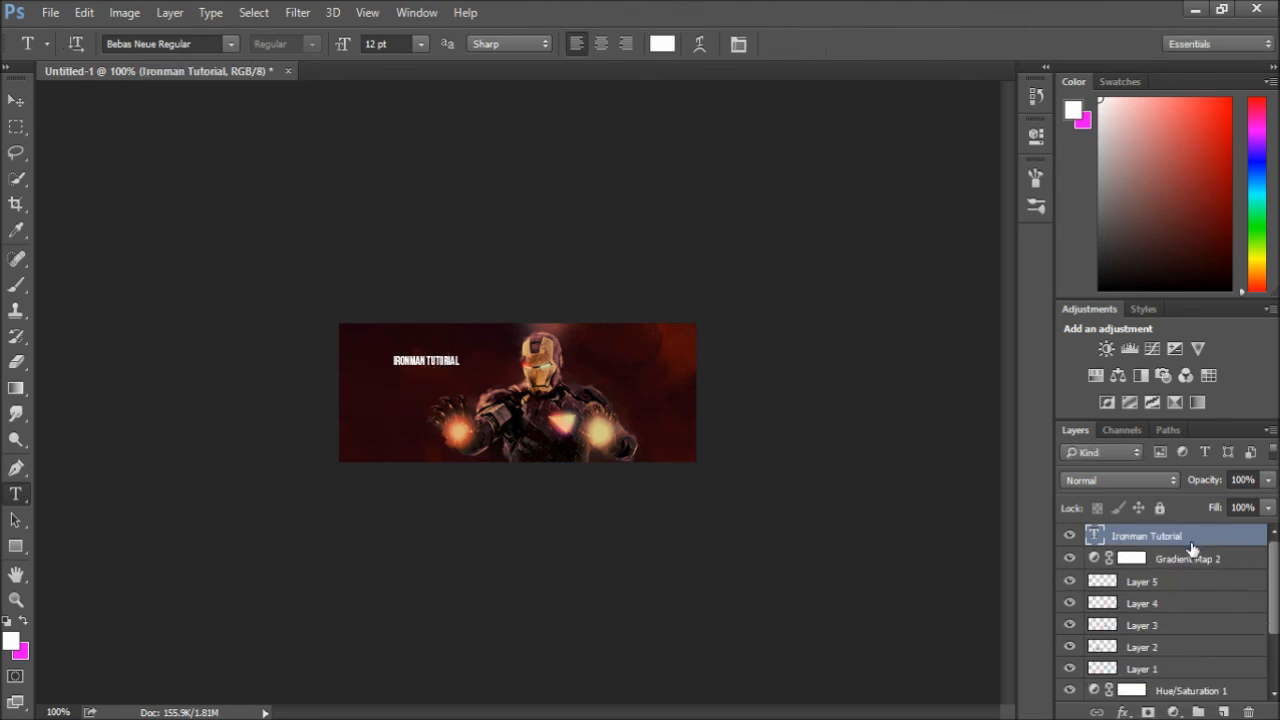
{"action": "double_click", "coordinate": [436, 362]}
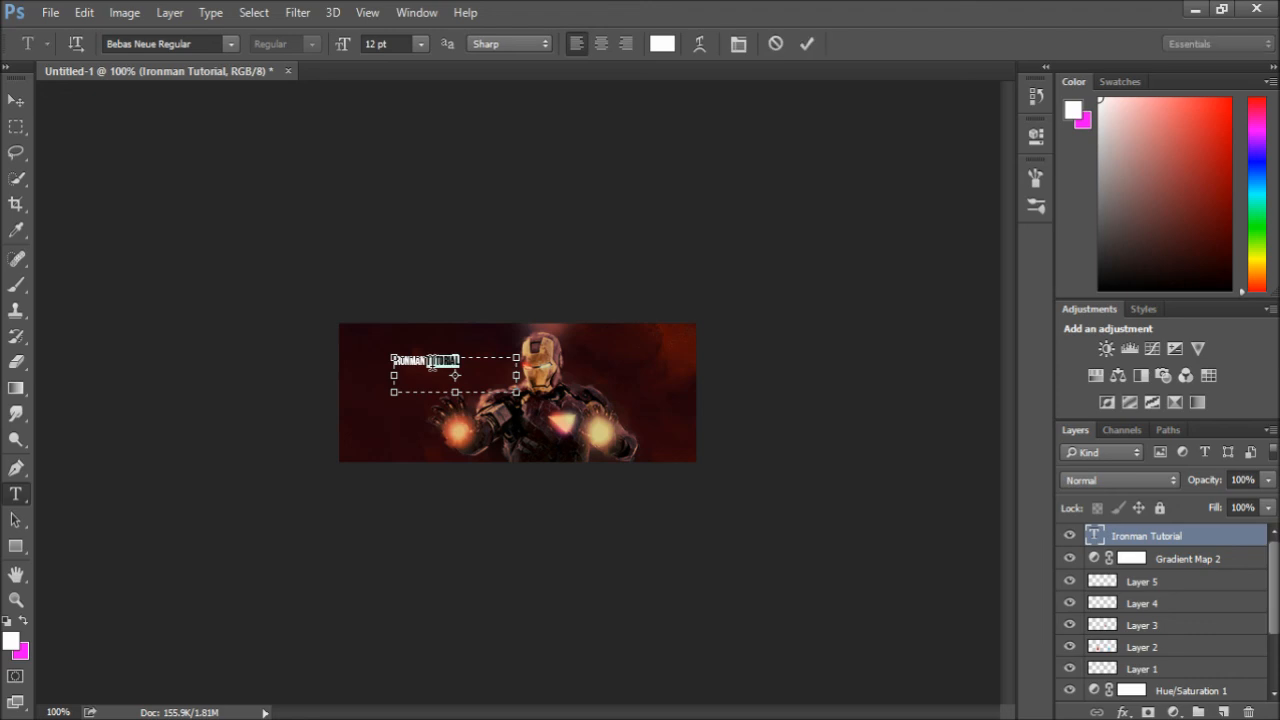
{"action": "key", "text": "BackSpace"}
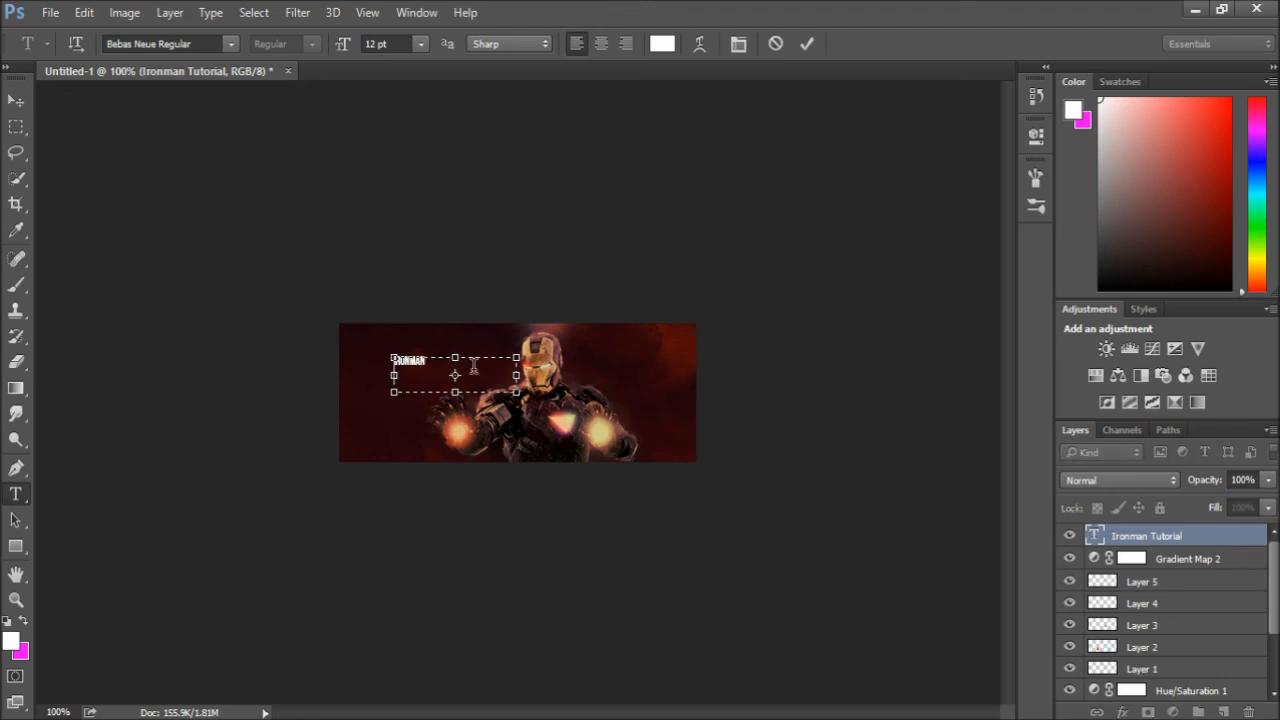
Add "Tutorial" as a second line beneath "Ironman" and apply a stroke and a gradient overlay to the title text
{"action": "type", "text": "Tutorial"}
{"action": "left_click", "coordinate": [15, 100]}
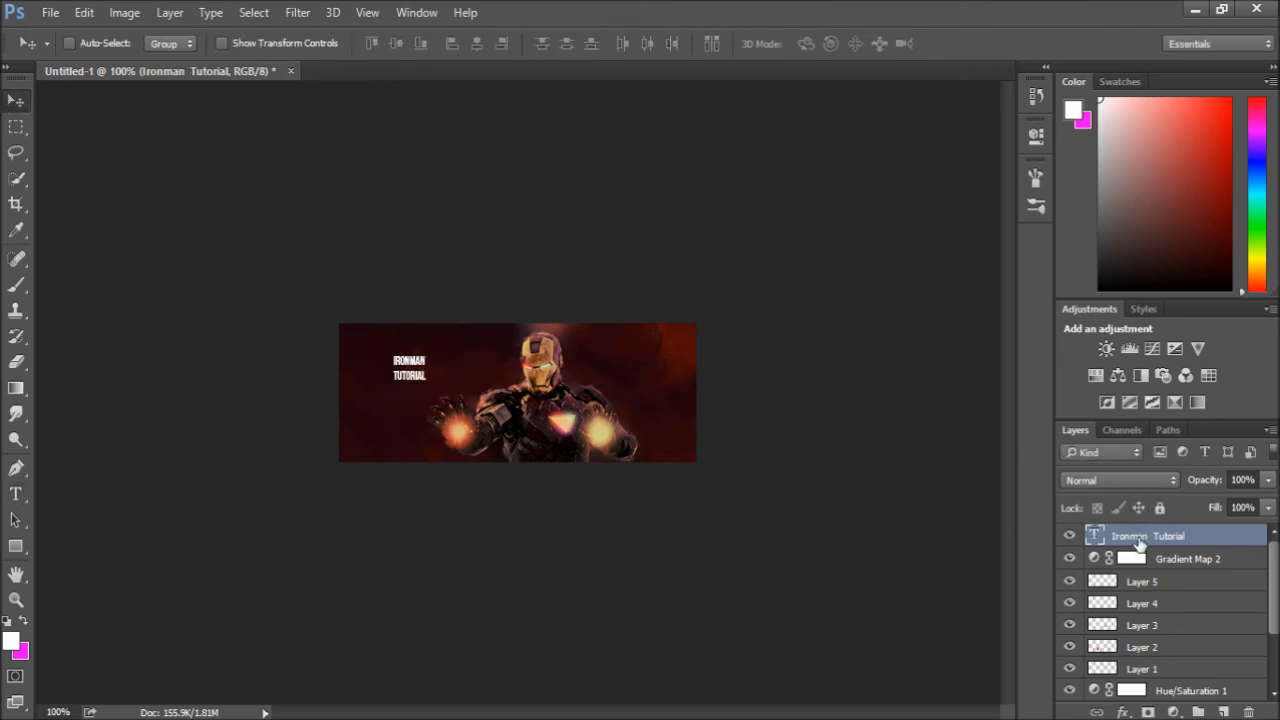
{"action": "key", "text": "h"}
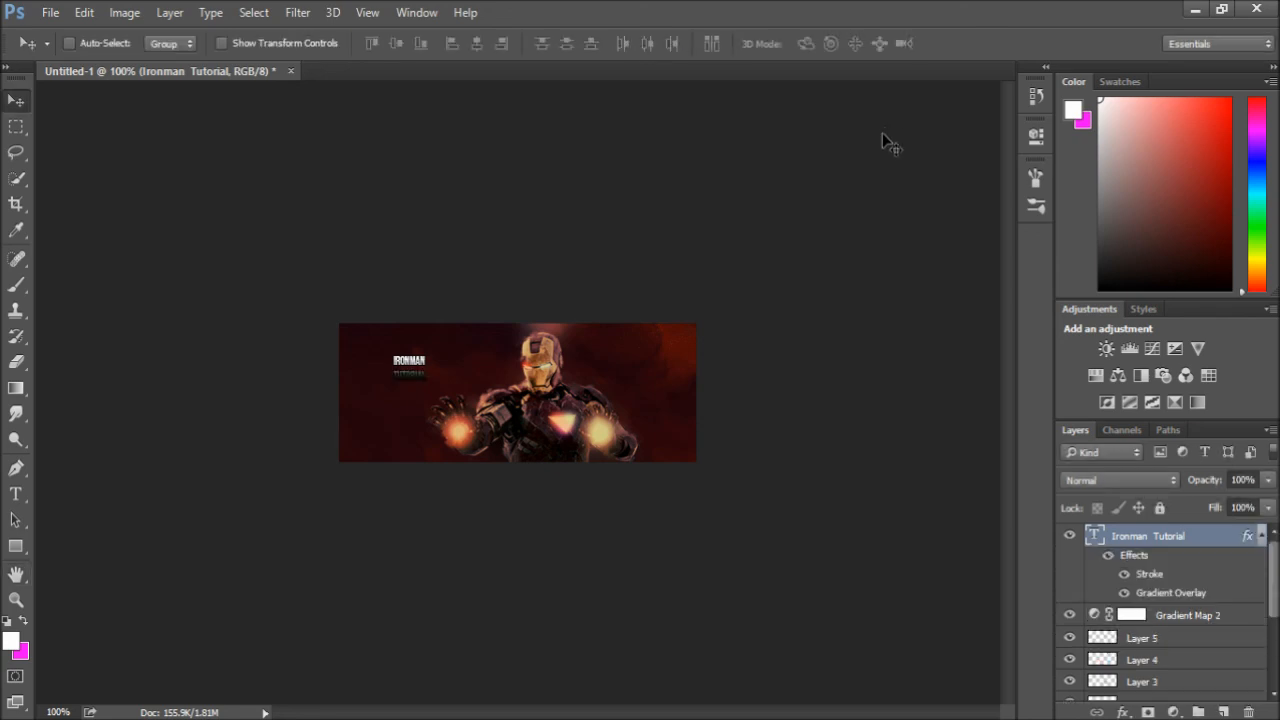
Set the title text layer's opacity to 90% and turn off its gradient overlay, keeping the stroke
{"action": "left_click", "coordinate": [1268, 481]}
{"action": "mouse_move", "coordinate": [1265, 499]}
{"action": "left_mouse_down"}
{"action": "mouse_move", "coordinate": [1214, 499]}
{"action": "mouse_move", "coordinate": [1255, 499]}
{"action": "left_mouse_up"}
{"action": "left_click", "coordinate": [1168, 543]}
{"action": "key", "text": "h"}
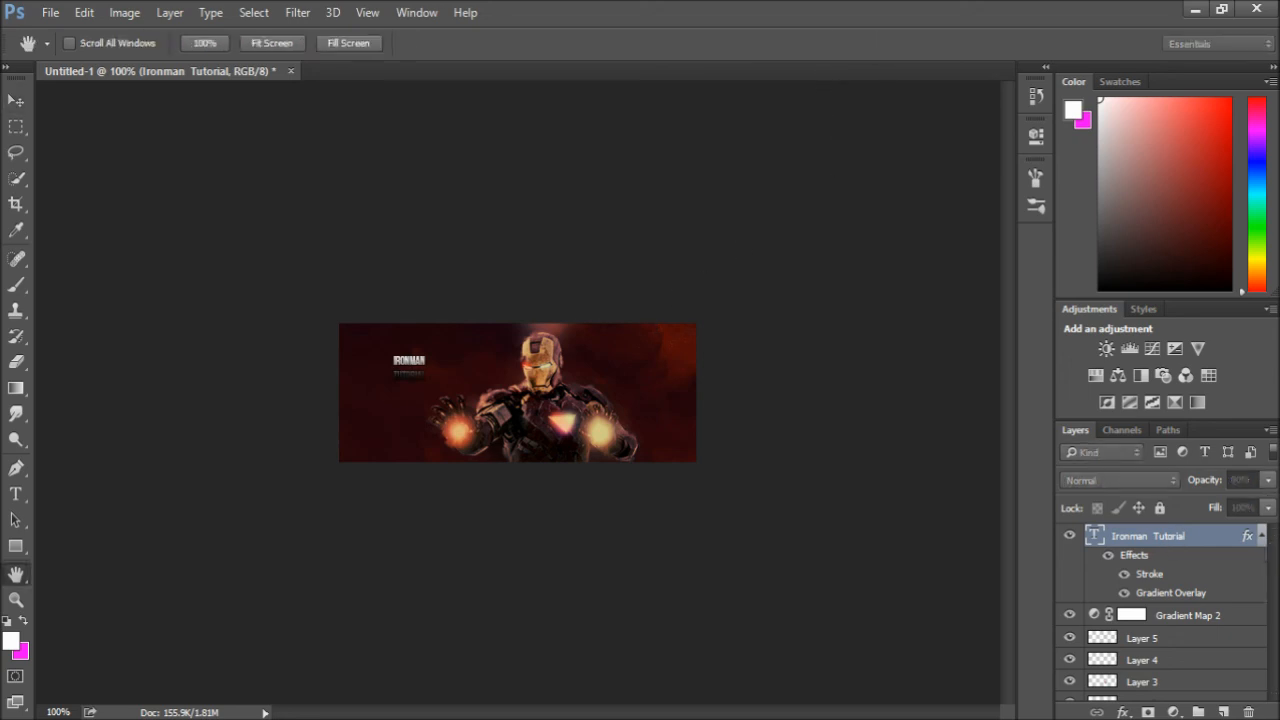
{"action": "left_click", "coordinate": [891, 150]}
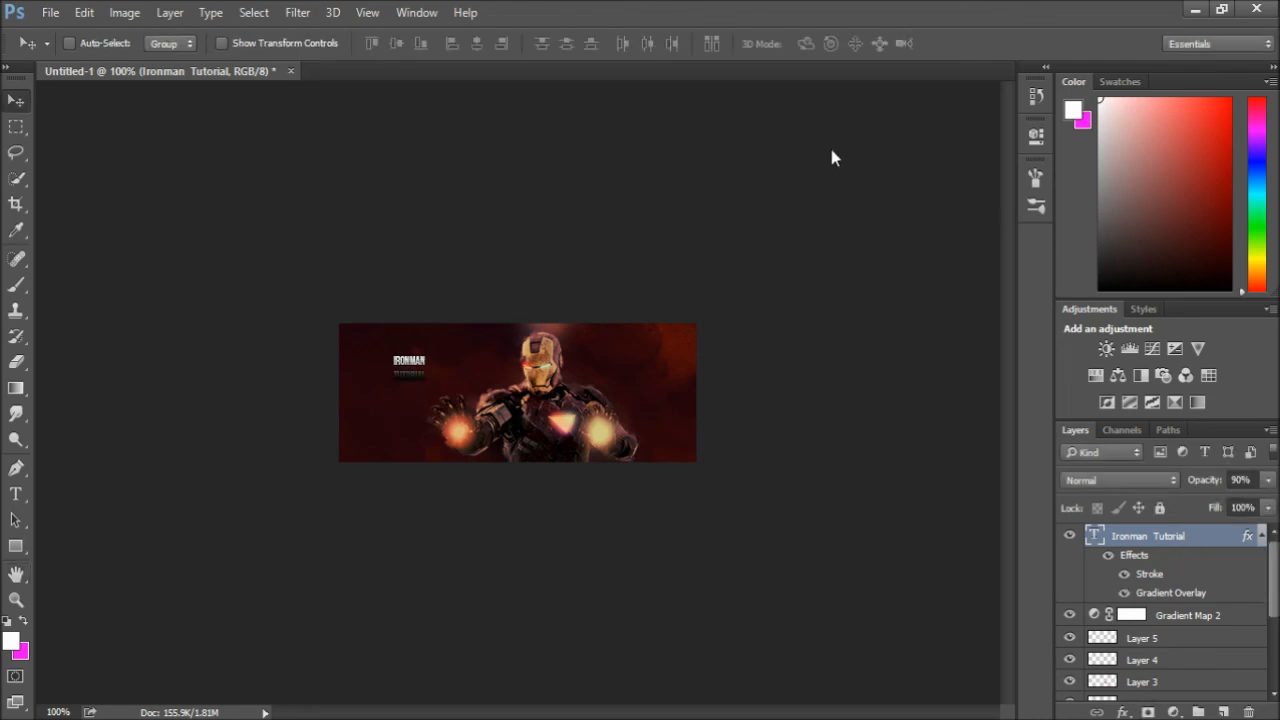
{"action": "key", "text": "h"}
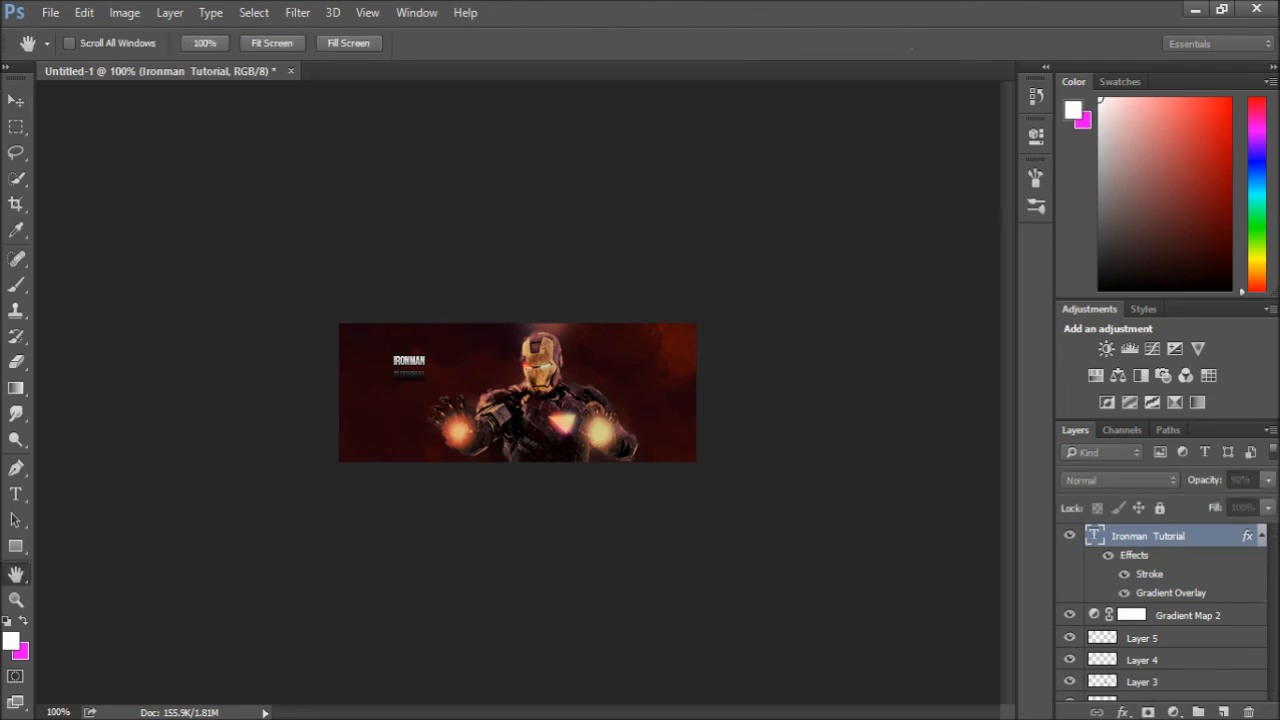
{"action": "left_click", "coordinate": [923, 113]}
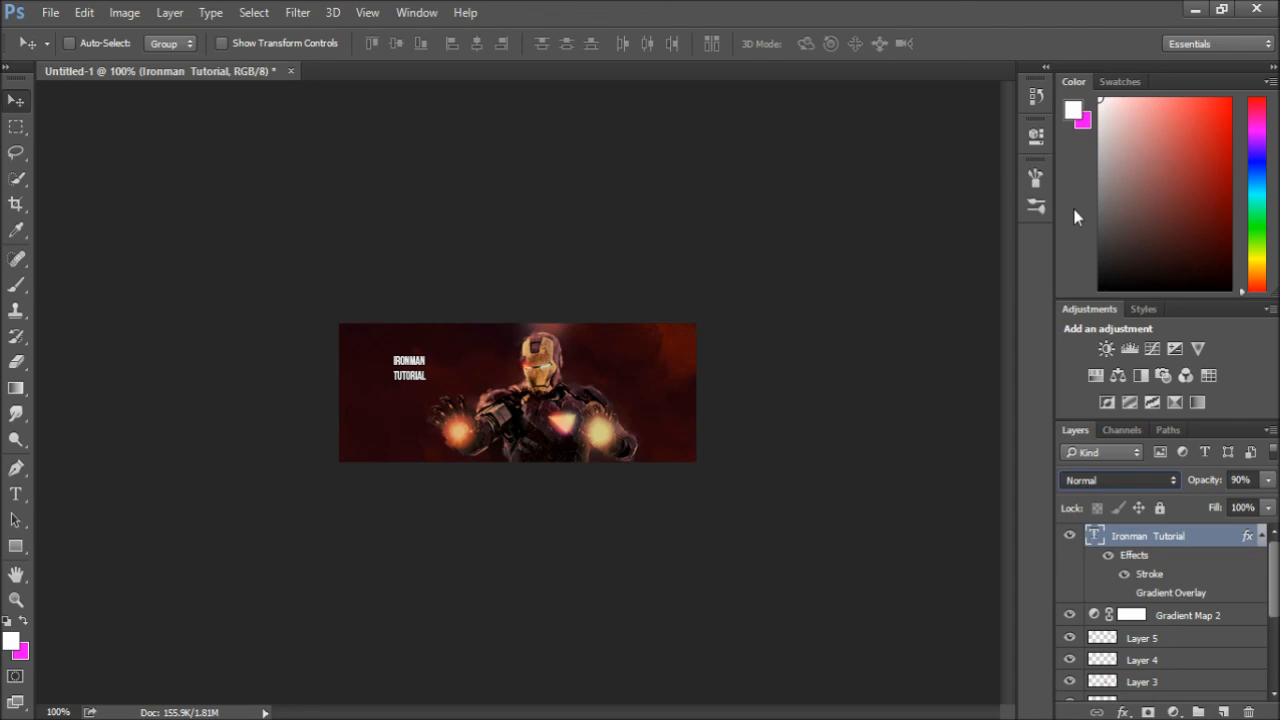
Blend the title text in Screen mode at 28% opacity and move it close beside the helmet
{"action": "left_click", "coordinate": [1075, 212]}
{"action": "left_click", "coordinate": [1267, 481]}
{"action": "left_click_drag", "start_coordinate": [1257, 497], "coordinate": [1194, 497]}
{"action": "left_click_drag", "start_coordinate": [402, 368], "coordinate": [476, 374]}
{"action": "scroll", "coordinate": [1177, 597], "scroll_direction": "down", "scroll_amount": 3}
{"action": "scroll", "coordinate": [1240, 585], "scroll_direction": "up", "scroll_amount": 3}
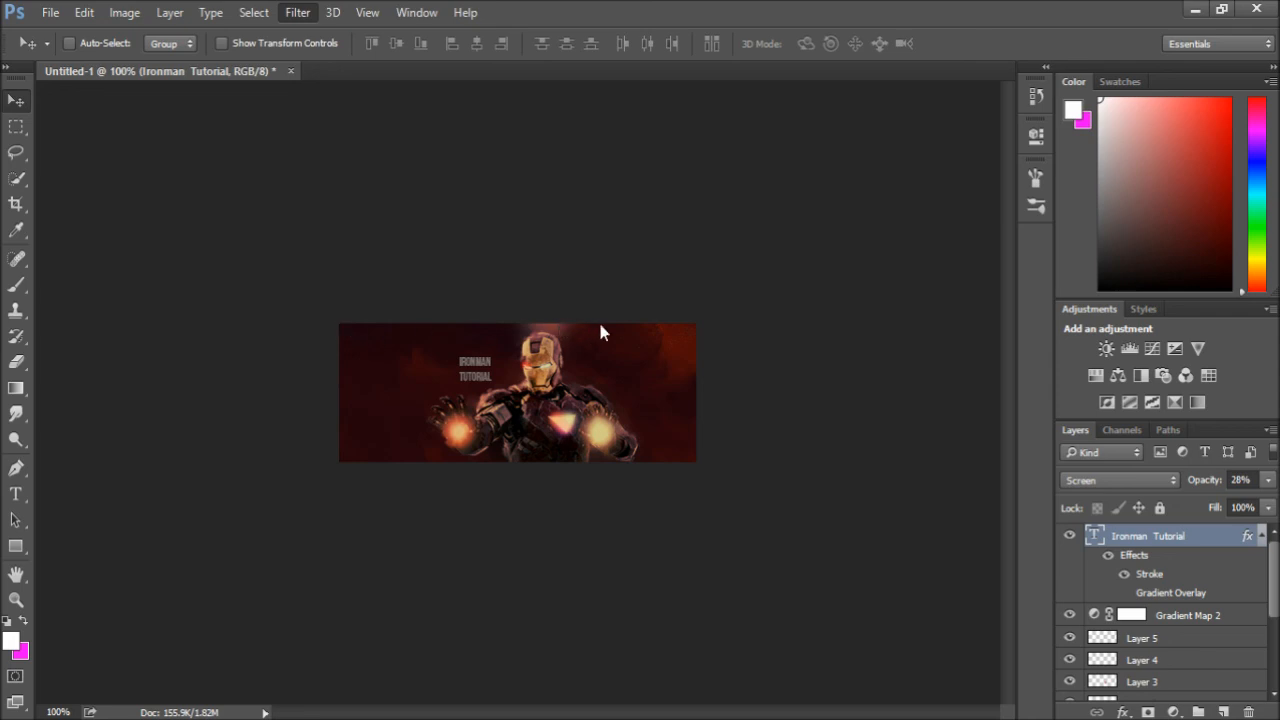
Render magenta-and-white clouds on a new layer above the title text and blend it in Screen mode at 12% opacity
{"action": "left_click", "coordinate": [1223, 712]}
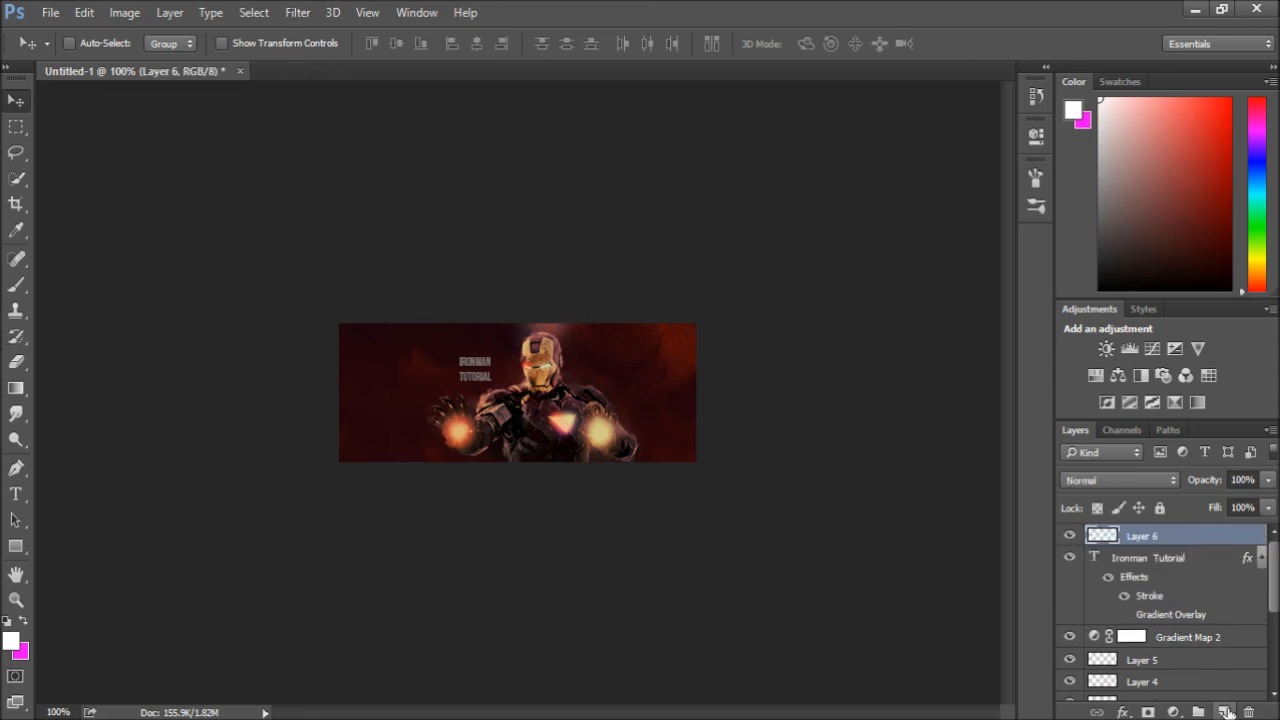
{"action": "left_click", "coordinate": [23, 621]}
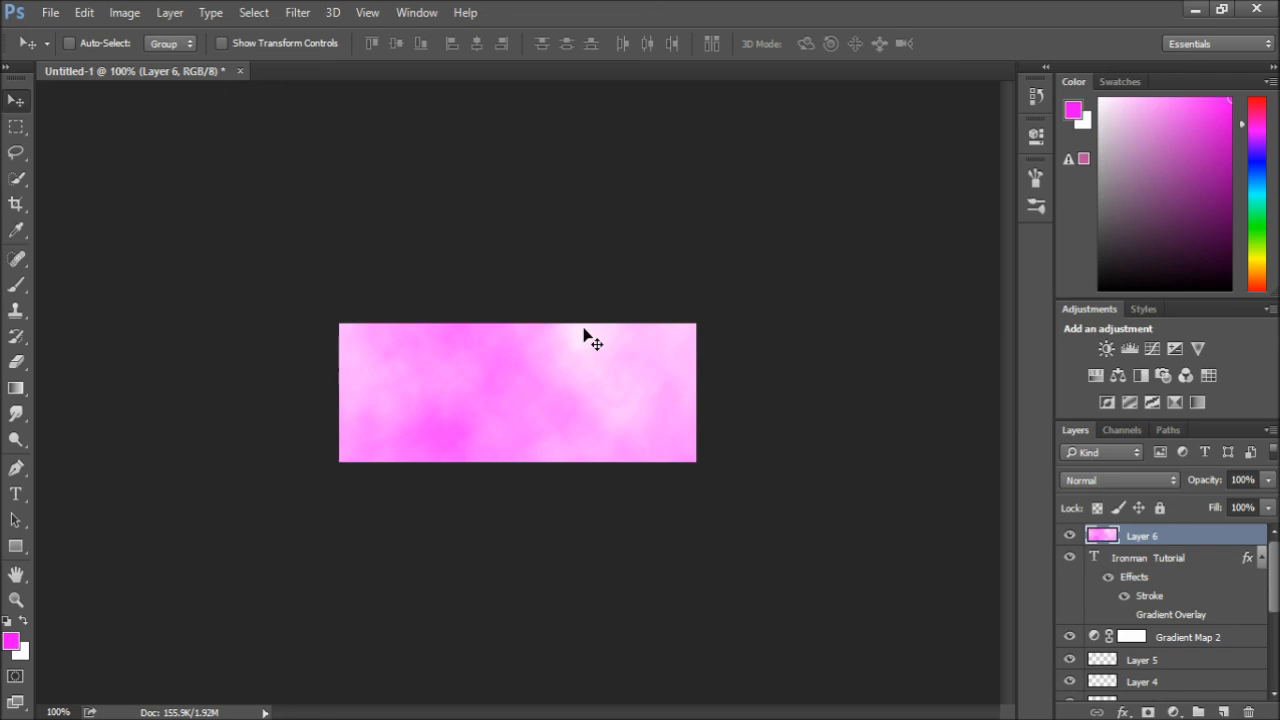
{"action": "left_click", "coordinate": [1111, 480]}
{"action": "left_click", "coordinate": [1060, 215]}
{"action": "left_click", "coordinate": [1268, 481]}
{"action": "left_click_drag", "start_coordinate": [1266, 499], "coordinate": [1176, 499]}
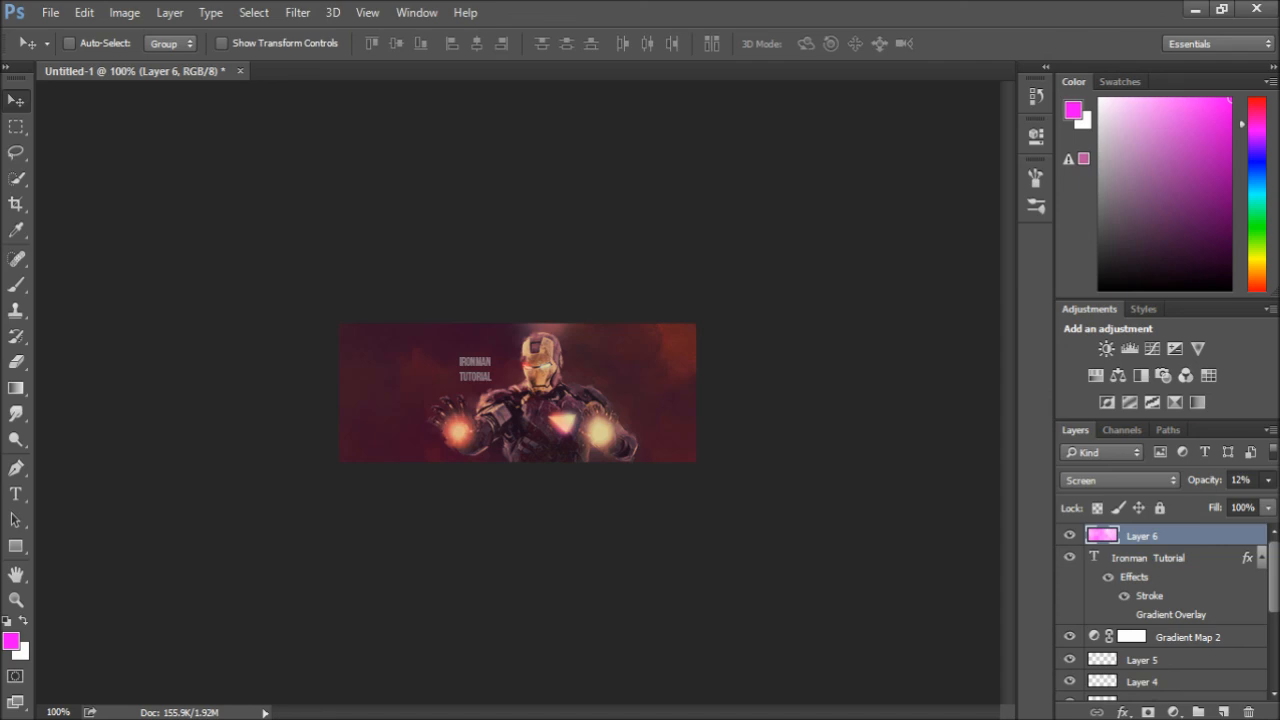
{"action": "scroll", "coordinate": [1160, 612], "scroll_direction": "down", "scroll_amount": 5}
{"action": "scroll", "coordinate": [1160, 612], "scroll_direction": "up", "scroll_amount": 5}
{"action": "scroll", "coordinate": [1160, 612], "scroll_direction": "down", "scroll_amount": 5}
{"action": "scroll", "coordinate": [1160, 612], "scroll_direction": "up", "scroll_amount": 5}
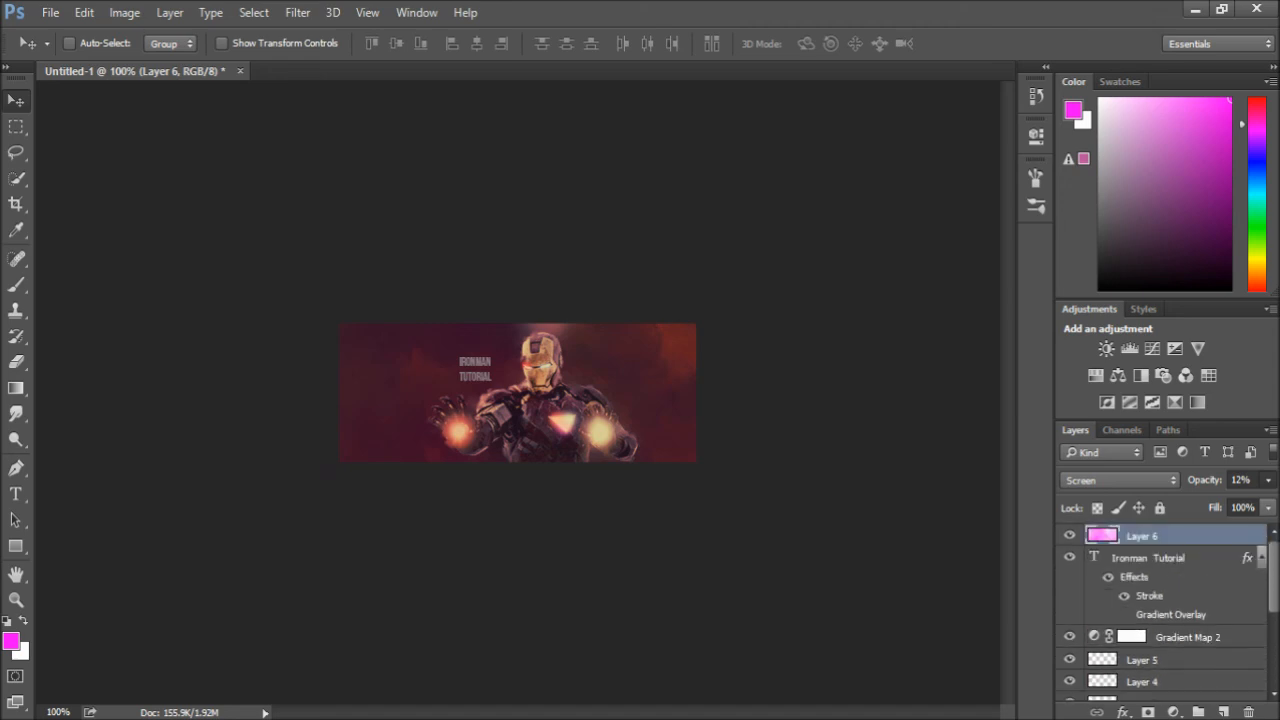